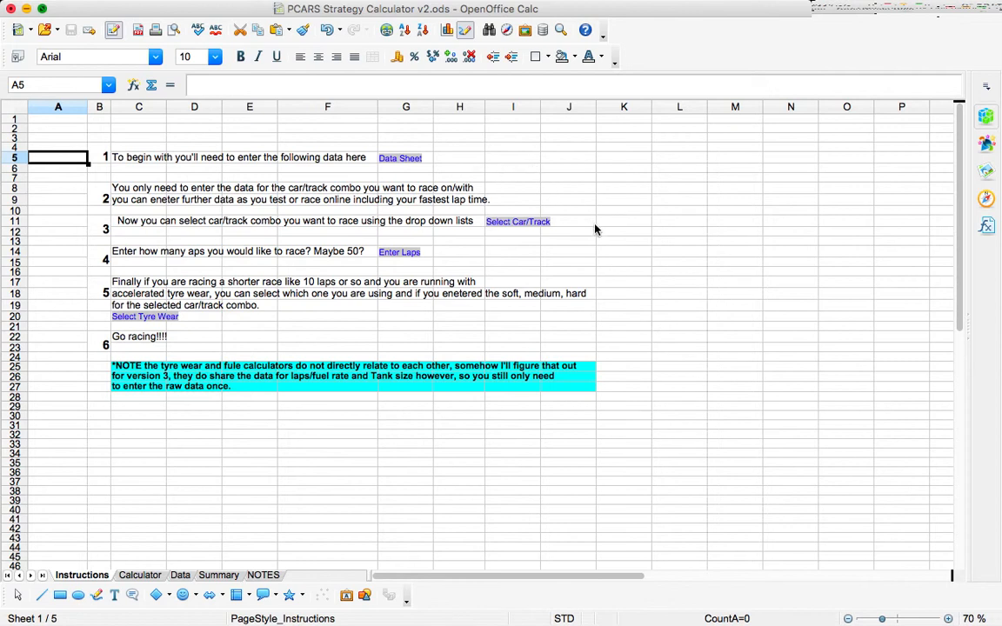
Open the data sheet linked from the first instruction.
click(453, 256)
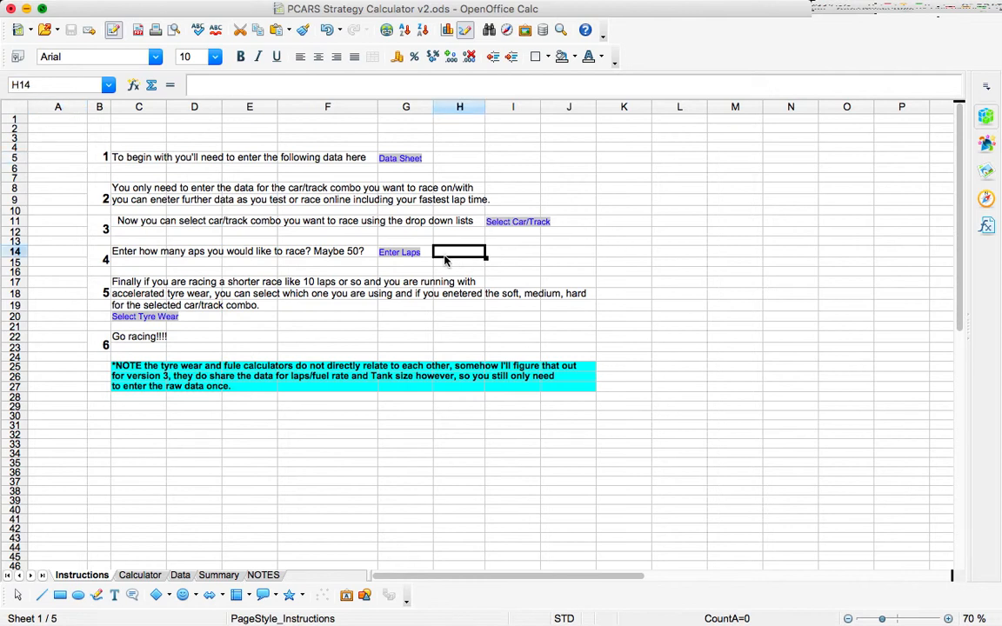
click(220, 319)
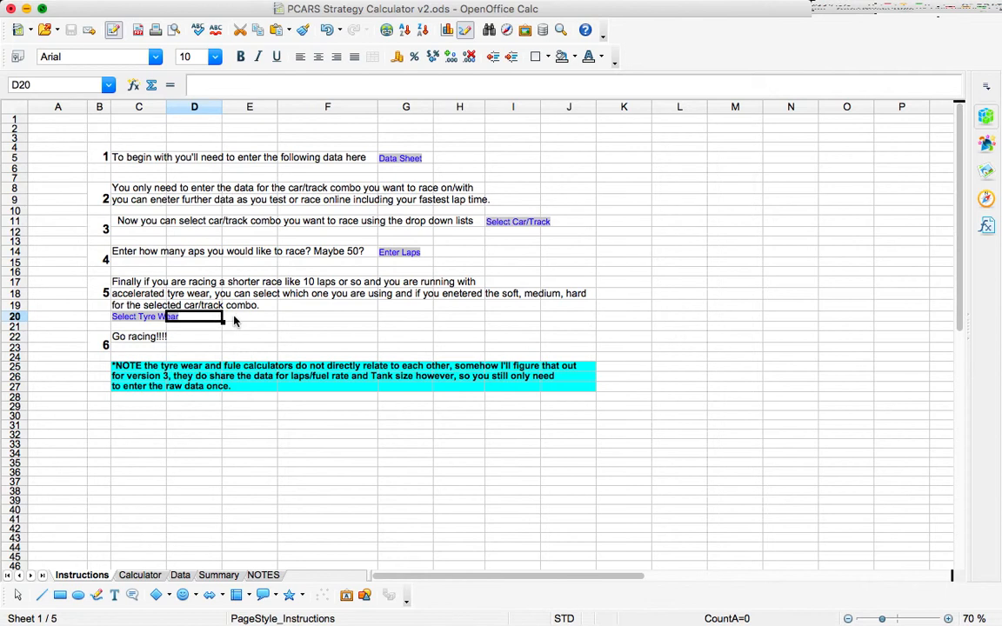
click(237, 321)
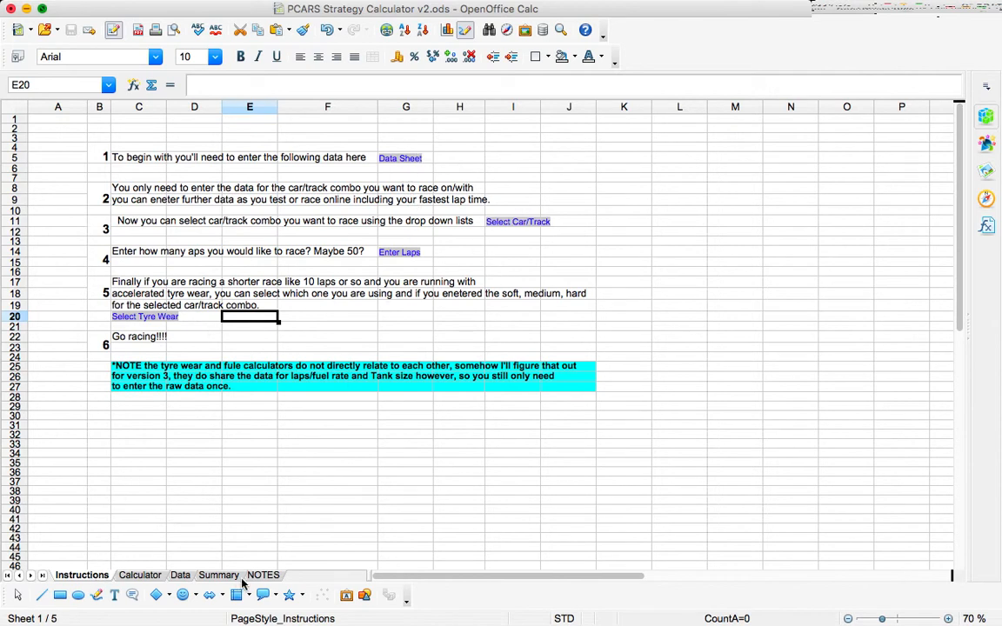
click(408, 162)
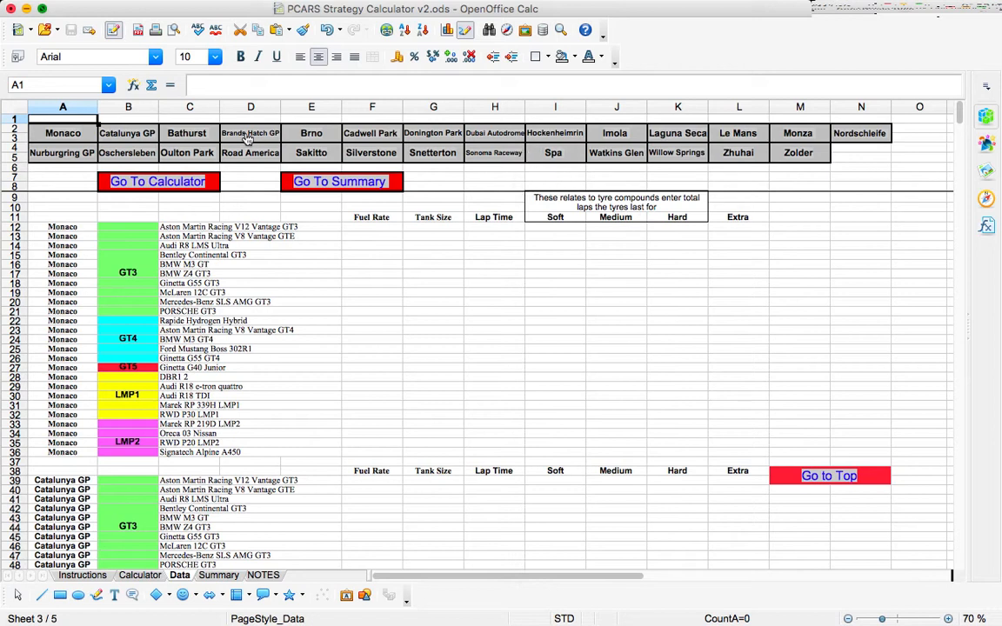
Examine the track, class and car listings and the empty data columns in the Monaco and Catalunya GP sections.
drag(272, 227, 351, 393)
click(352, 378)
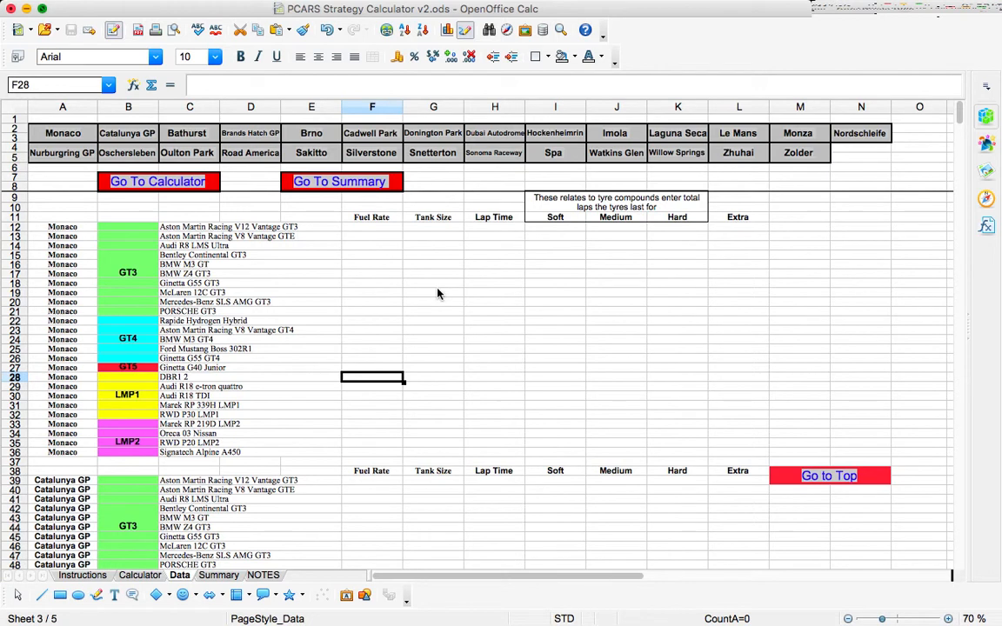
scroll(438, 293, down, 8)
scroll(436, 291, down, 1)
scroll(436, 291, up, 1)
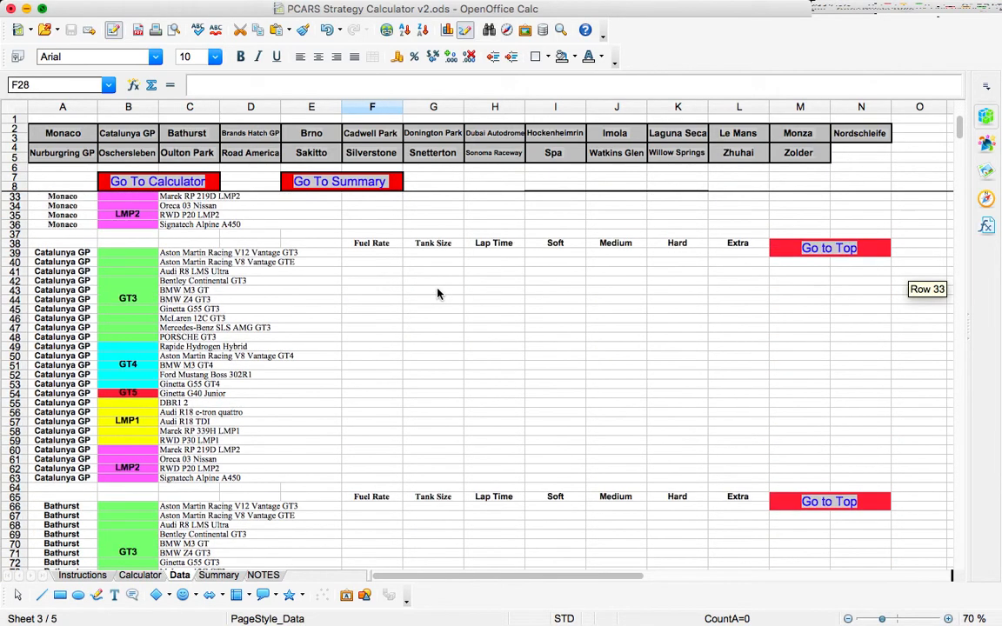
click(80, 253)
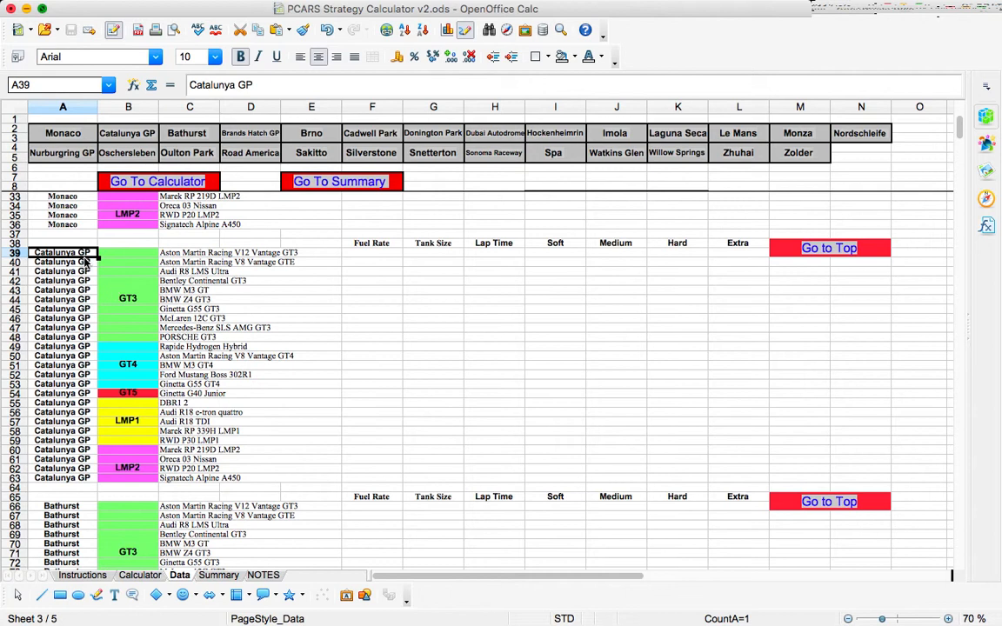
click(82, 243)
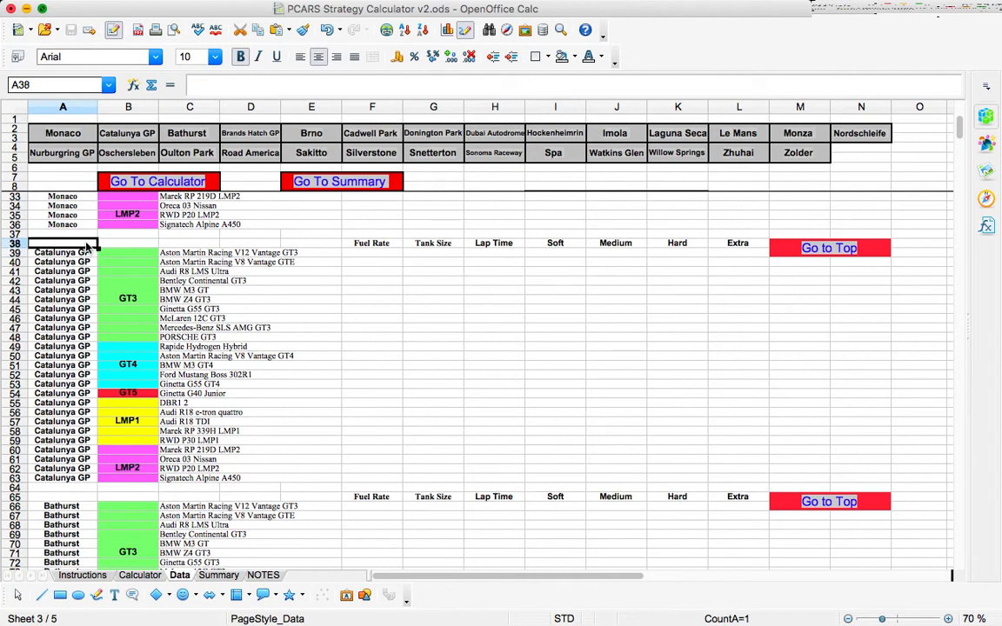
click(135, 245)
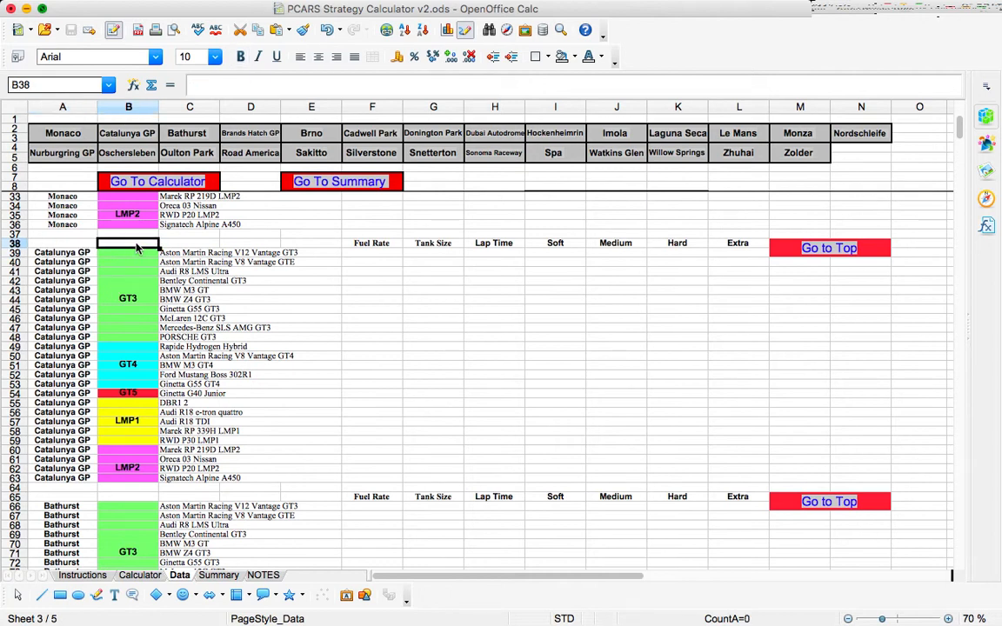
double_click(136, 248)
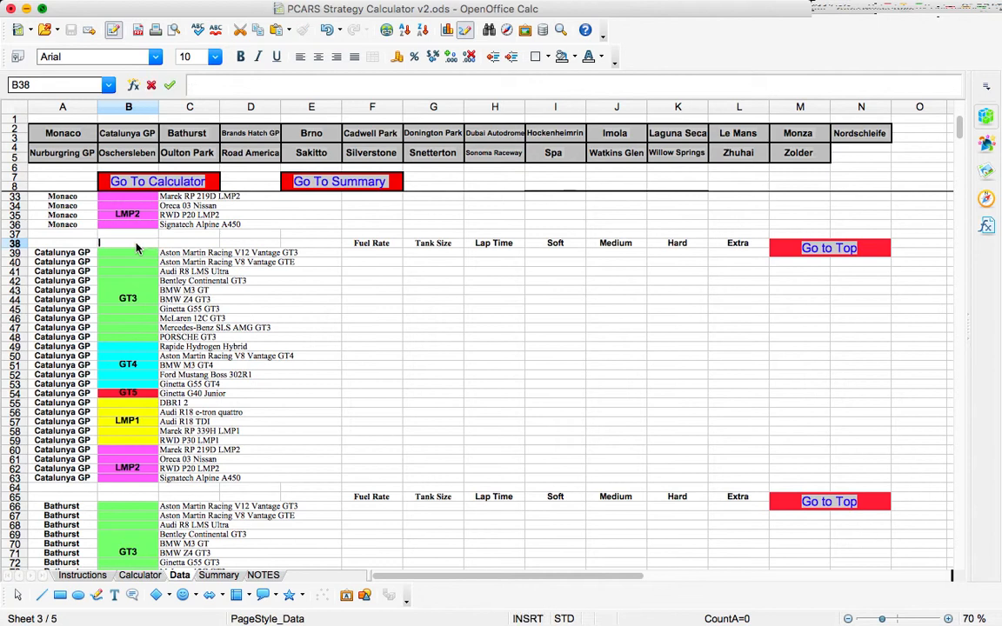
key(Return)
click(136, 245)
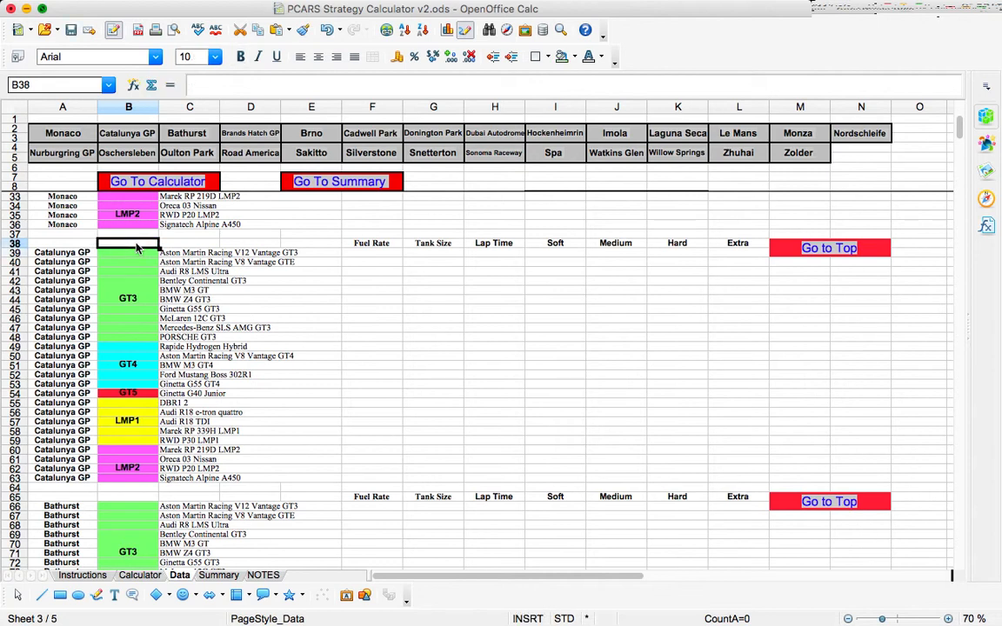
scroll(387, 321, up, 8)
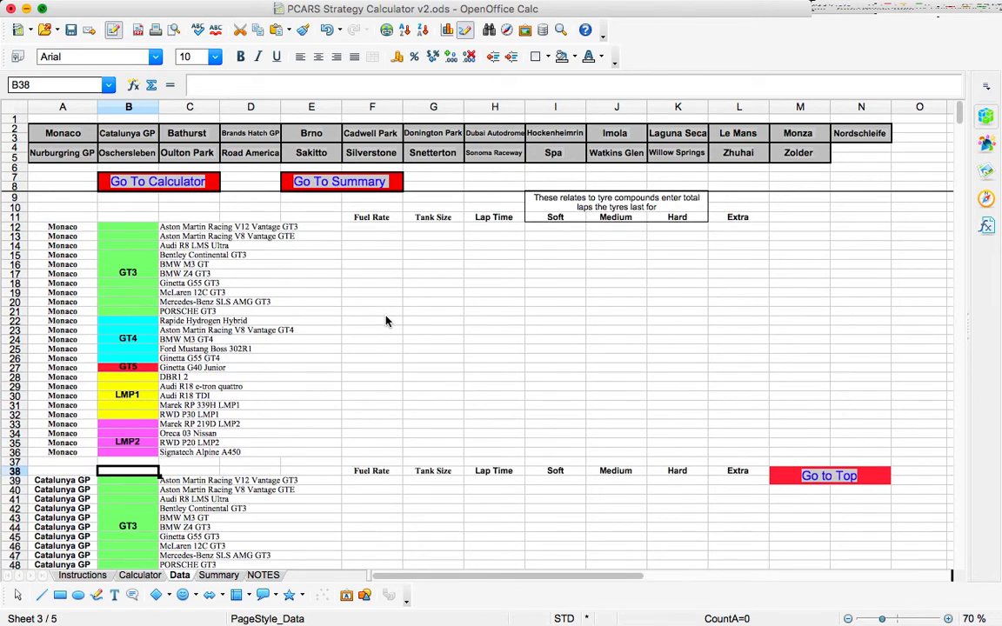
drag(62, 228, 63, 414)
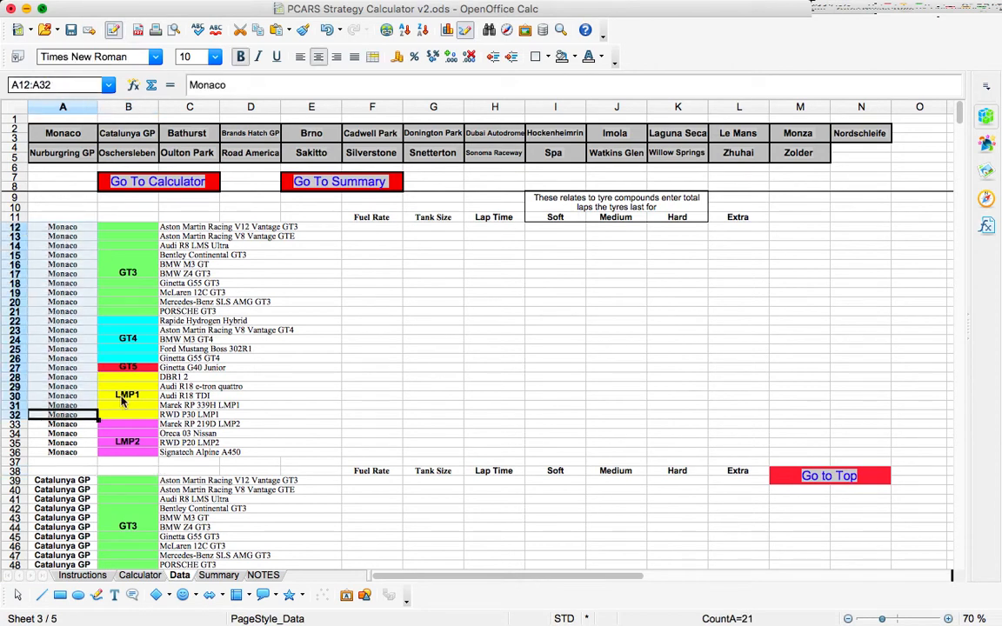
click(338, 311)
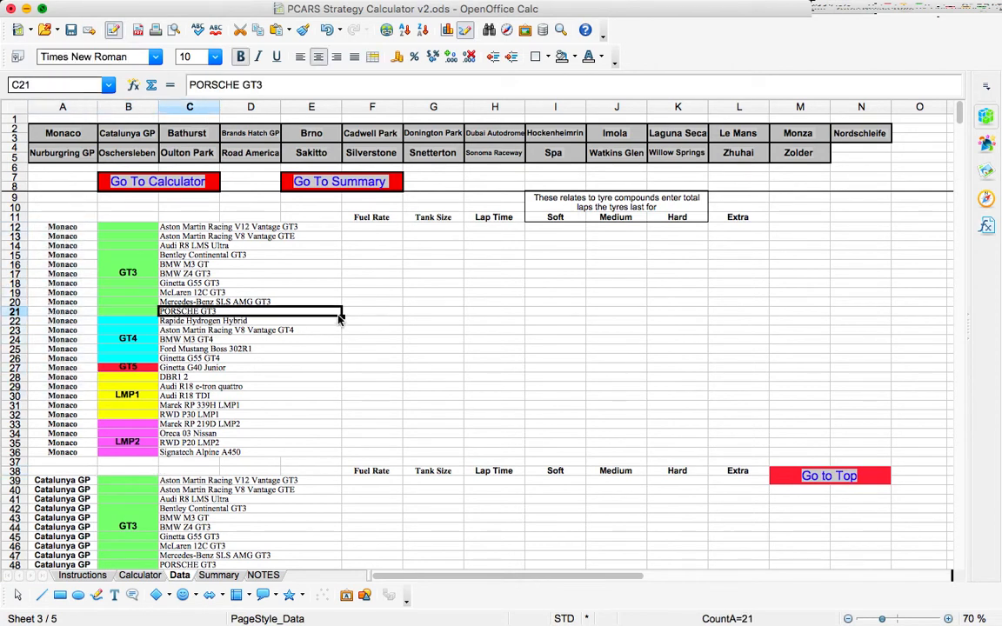
click(411, 292)
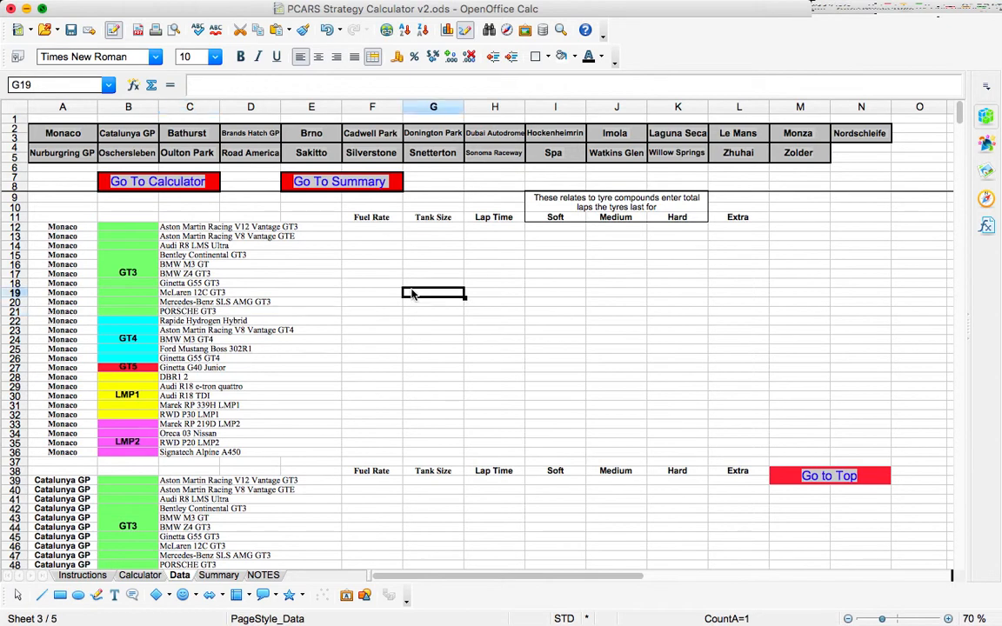
click(392, 255)
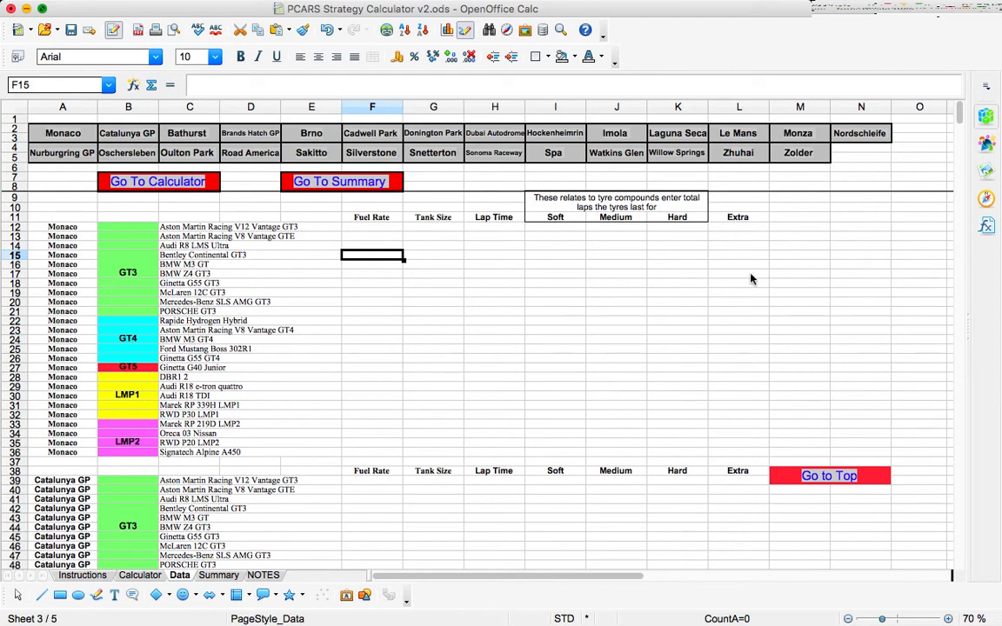
Jump to the Spa section of the data sheet and select the McLaren 12C GT3 among its GT3 cars.
click(557, 160)
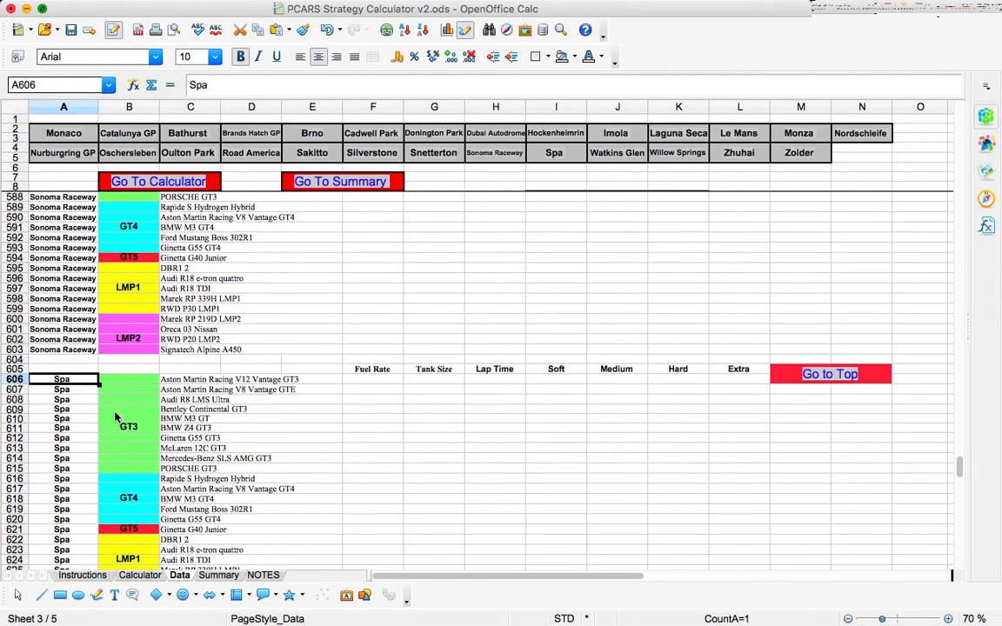
scroll(470, 449, down, 5)
scroll(470, 449, down, 1)
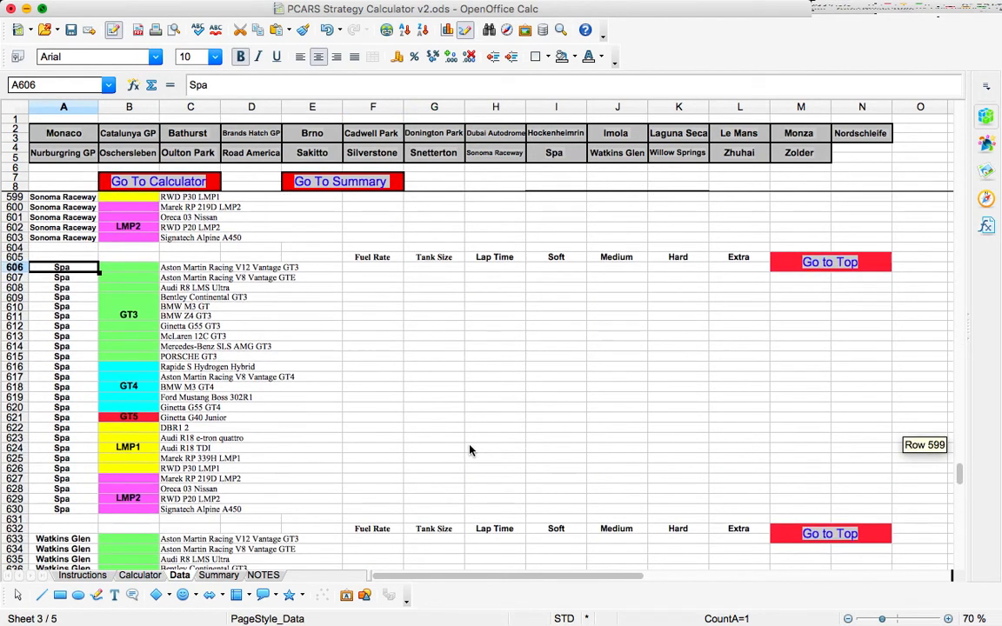
click(71, 356)
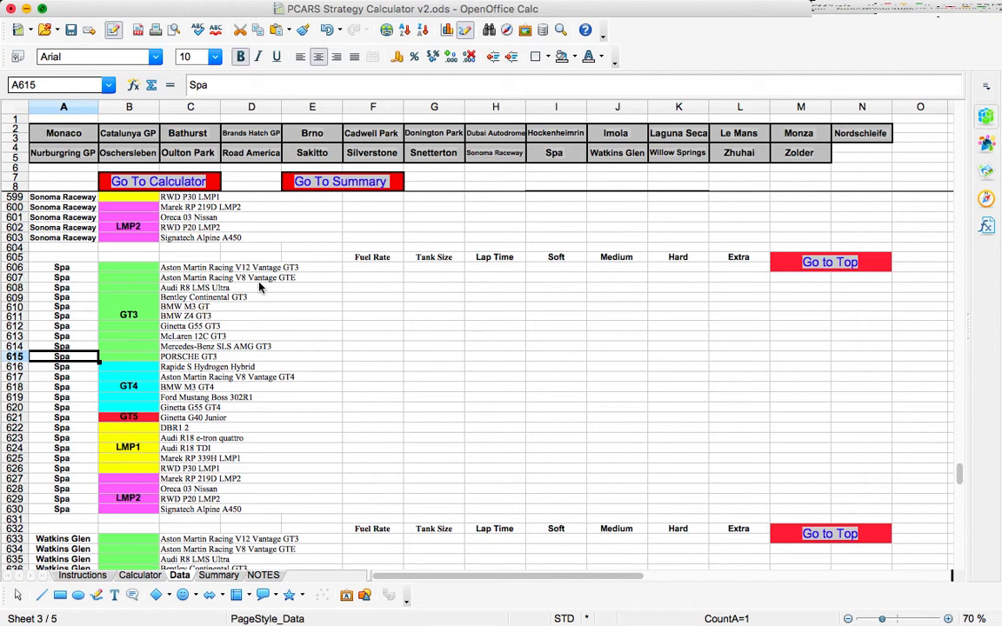
drag(252, 267, 253, 346)
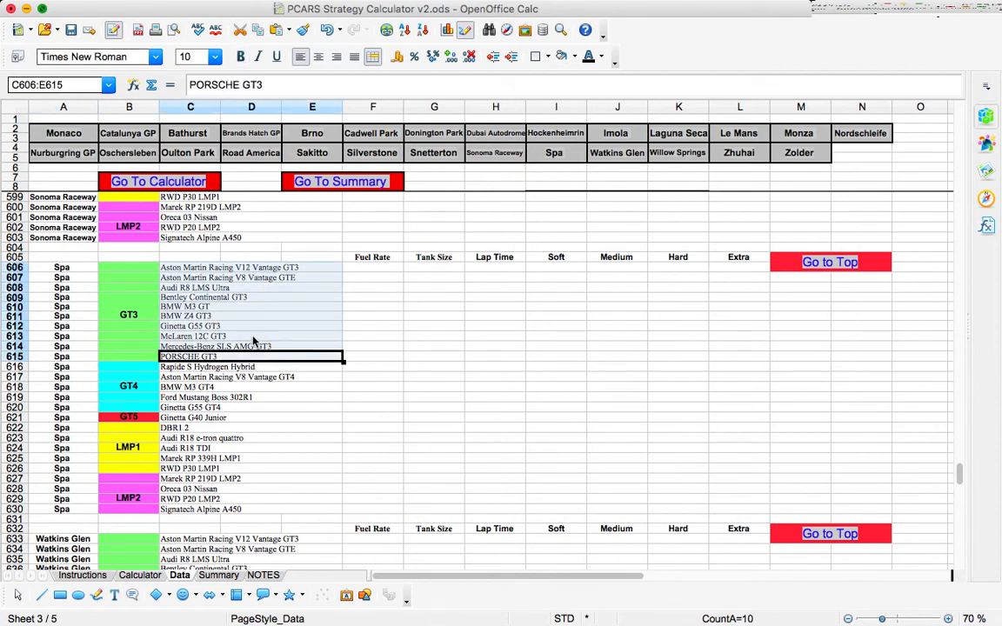
click(253, 339)
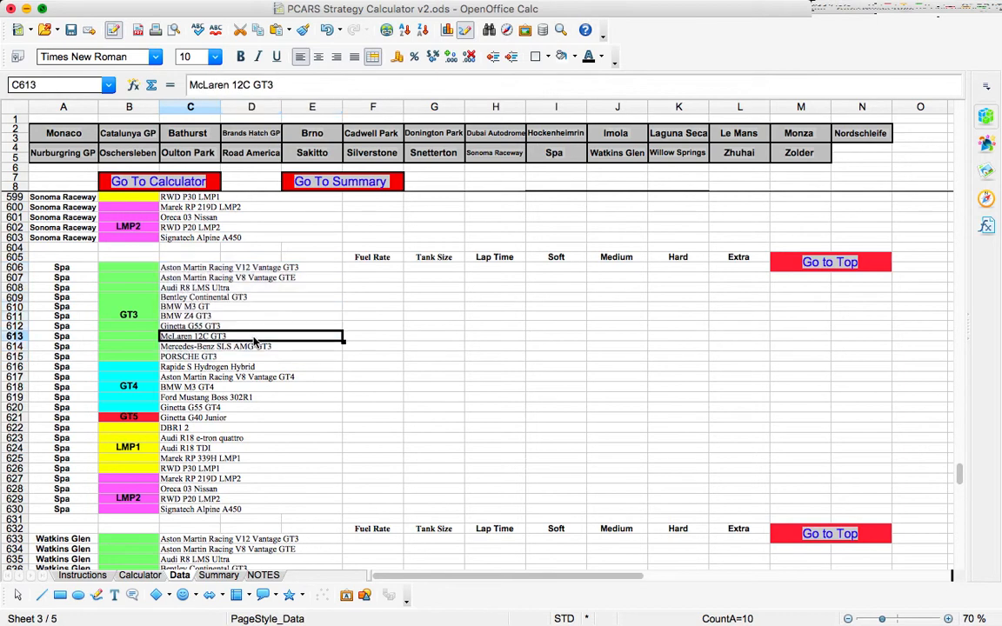
Enter a fuel rate of 3.76 and a tank size of 130 for the McLaren 12C GT3 at Spa.
click(364, 339)
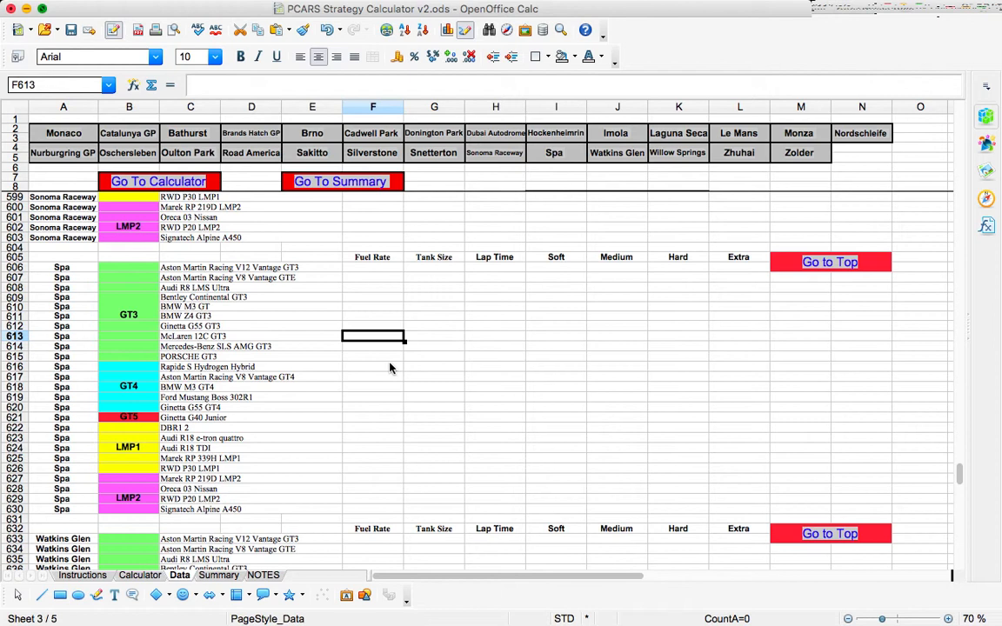
text(3.7)
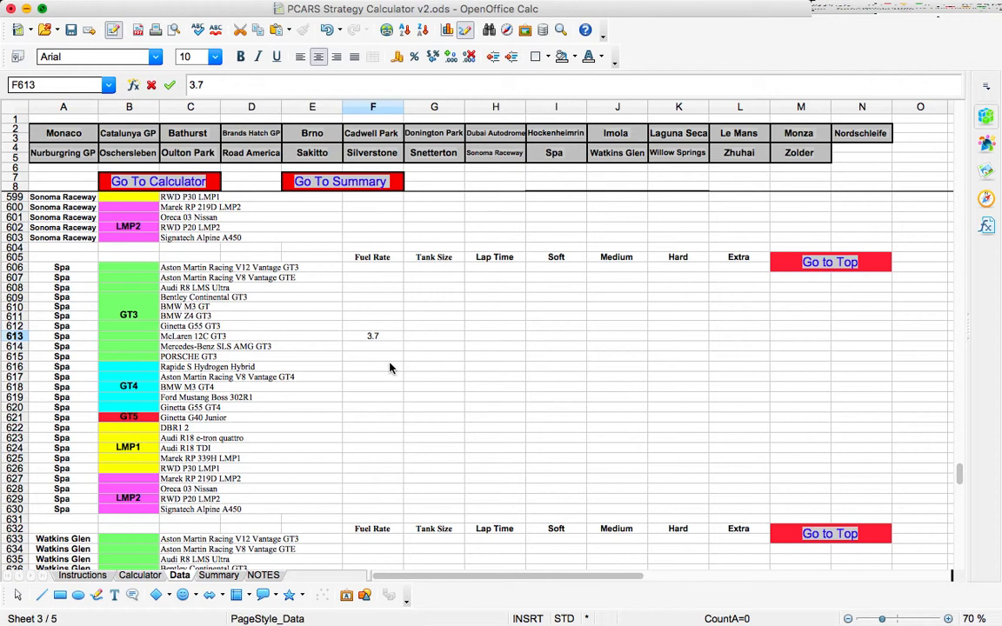
text(6)
key(Tab)
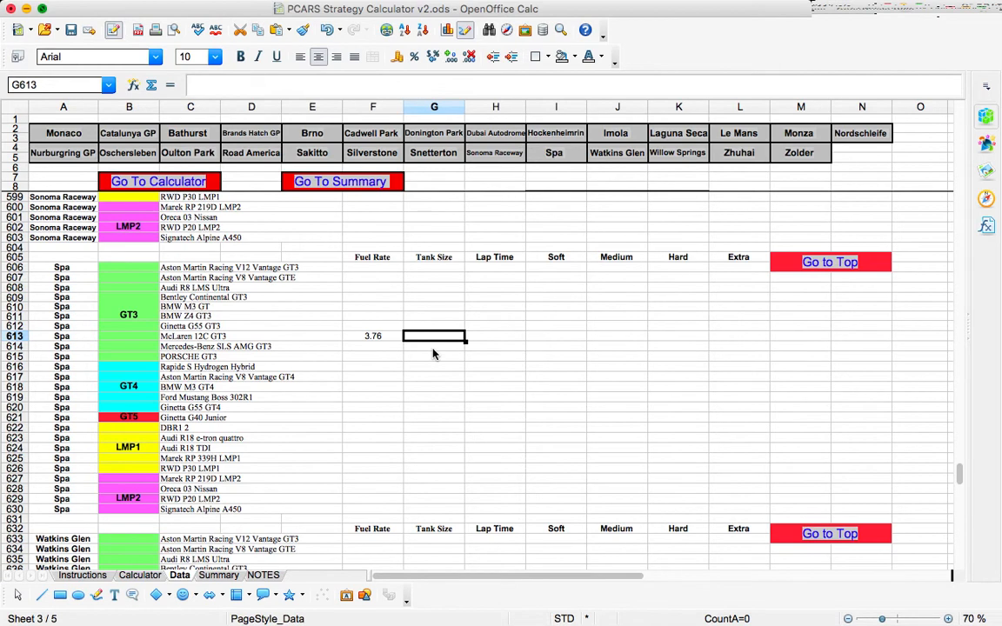
text(130)
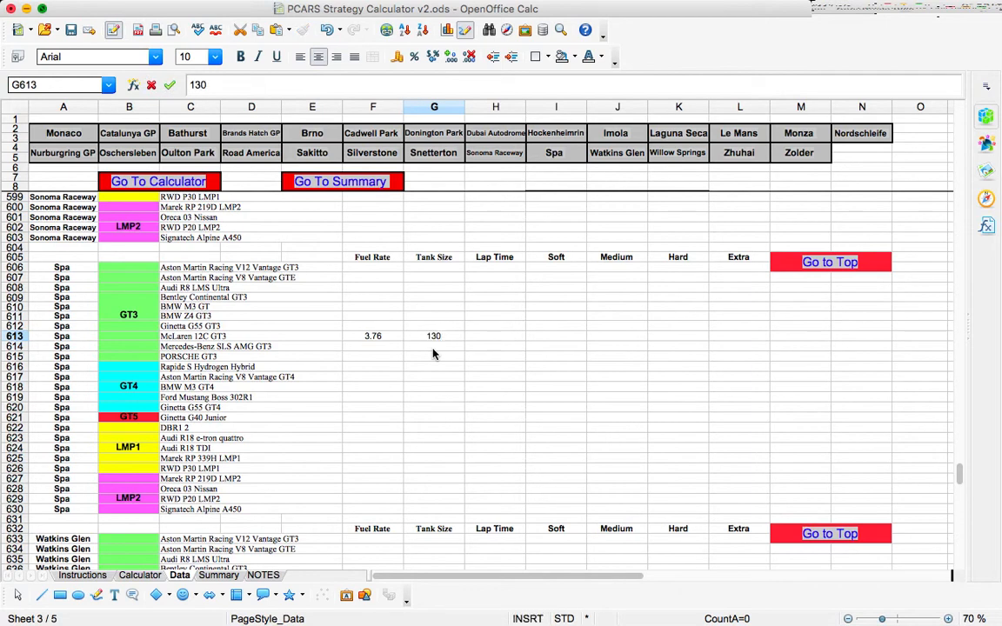
key(Tab)
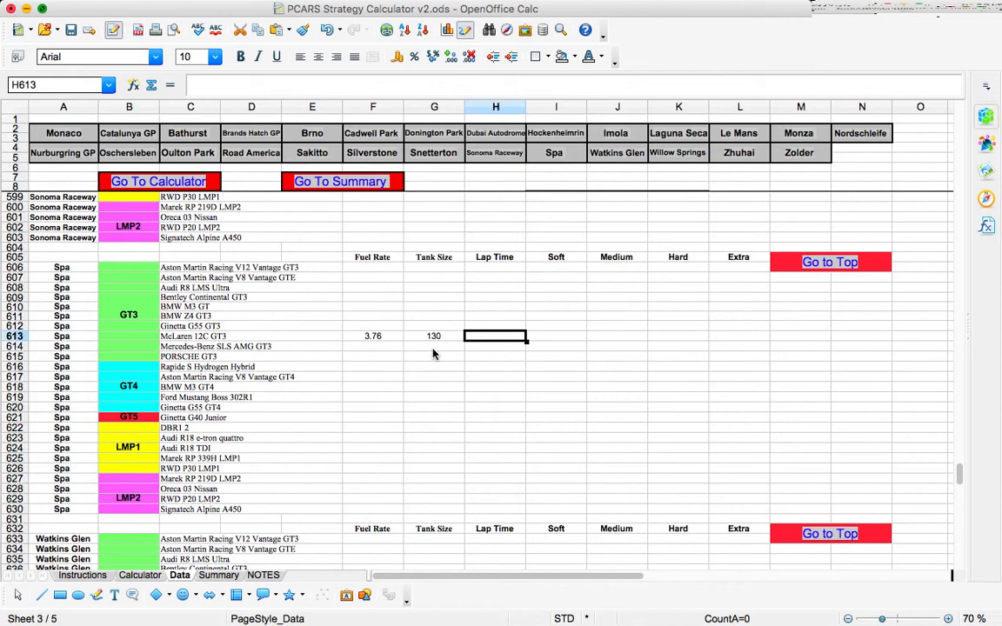
Enter a lap time of 2:19.567 for the McLaren 12C GT3 at Spa.
text(1:)
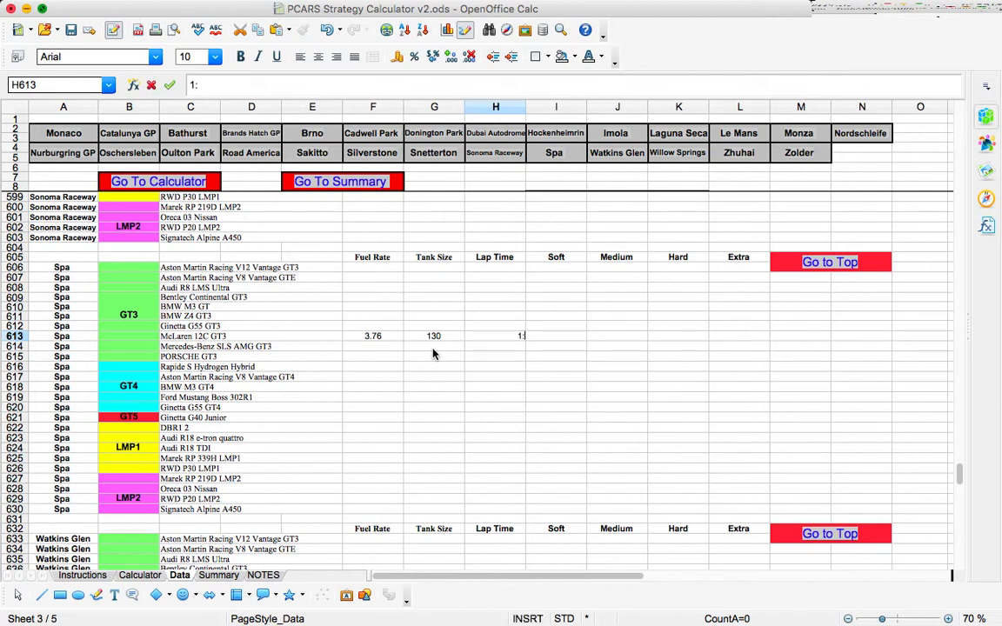
key(BackSpace)
key(BackSpace)
text(2:)
text(19.5)
text(67)
key(Tab)
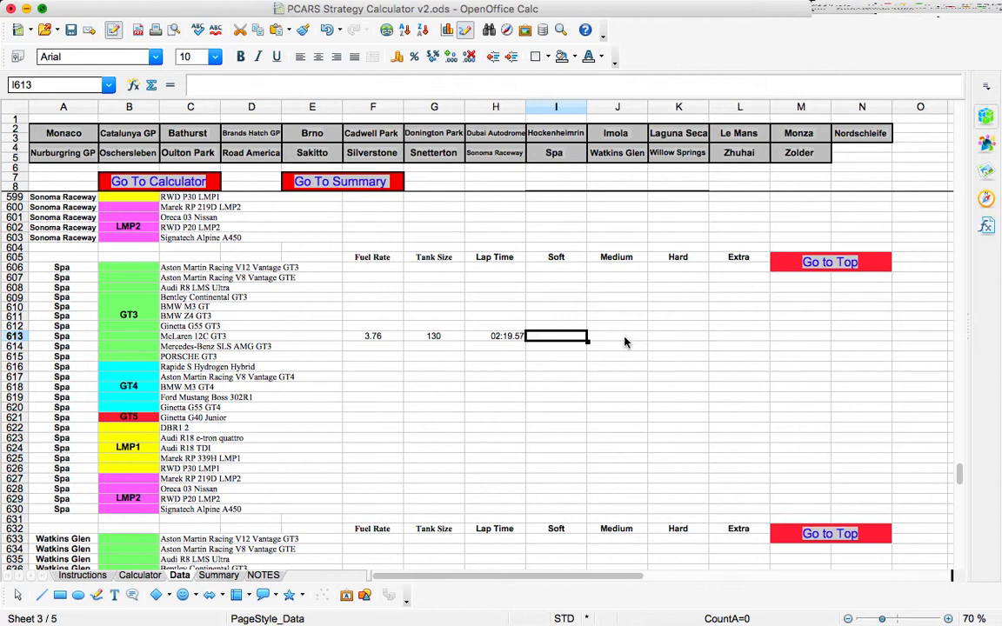
Enter the McLaren 12C GT3's tyre life at Spa as 20 laps for soft, 30 for medium and 40 for hard.
text(20)
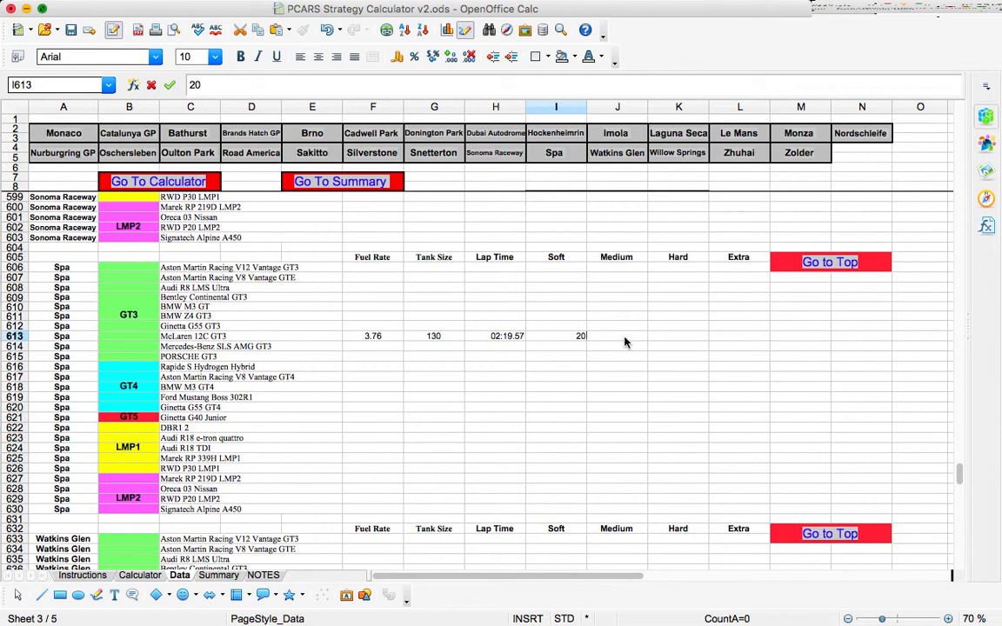
key(Tab)
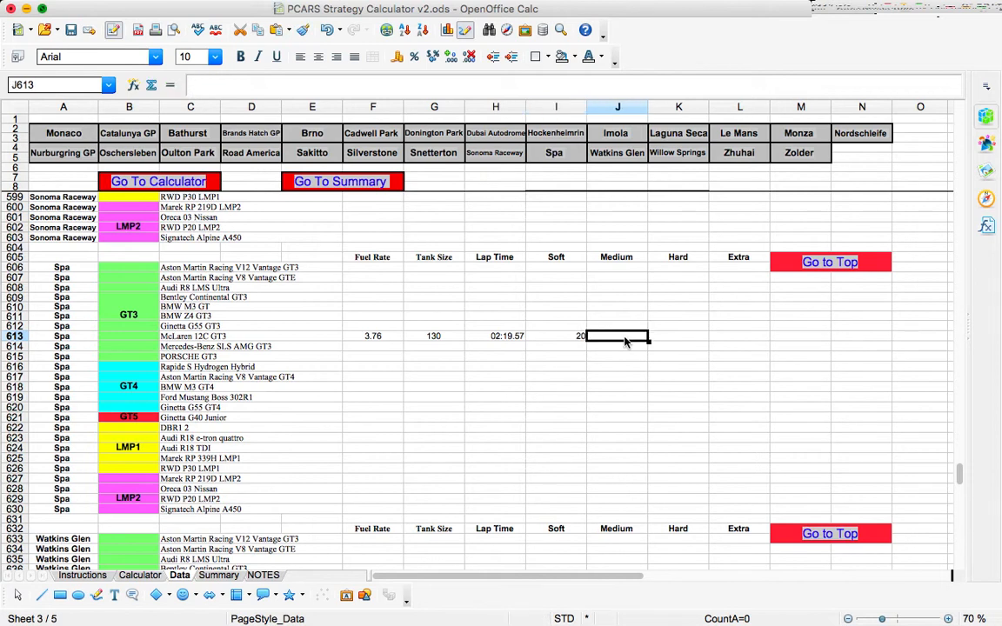
text(30)
key(Tab)
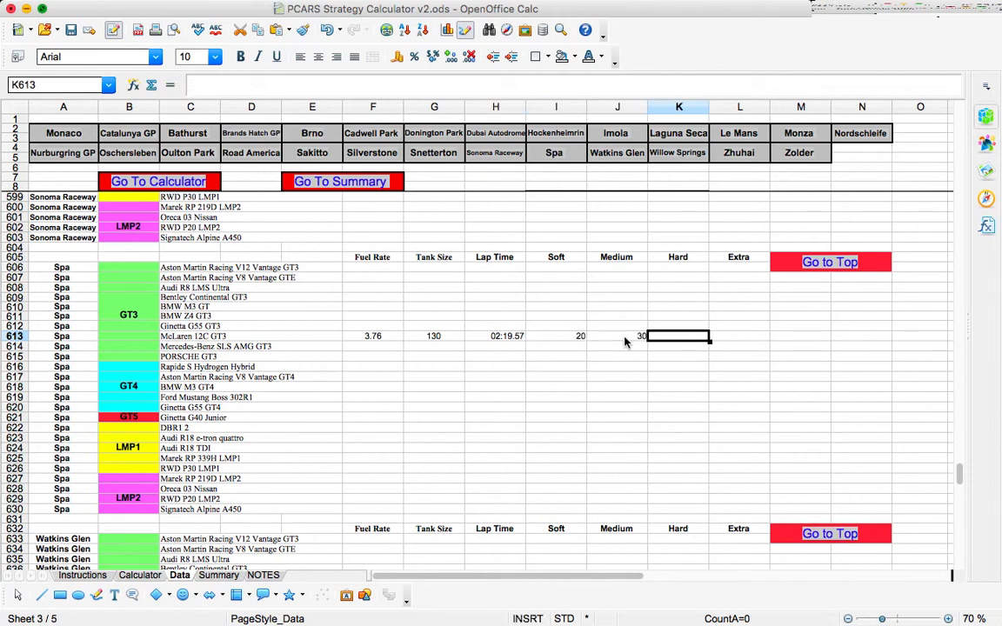
text(40)
key(Tab)
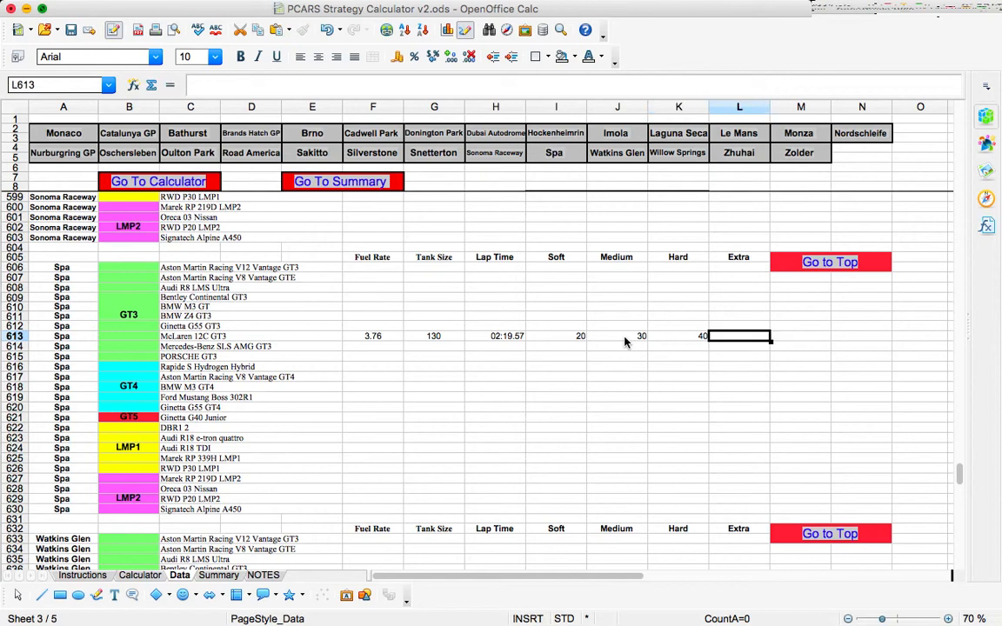
Check the Extra column in the Spa section and return to the top of the data sheet.
drag(738, 258, 739, 325)
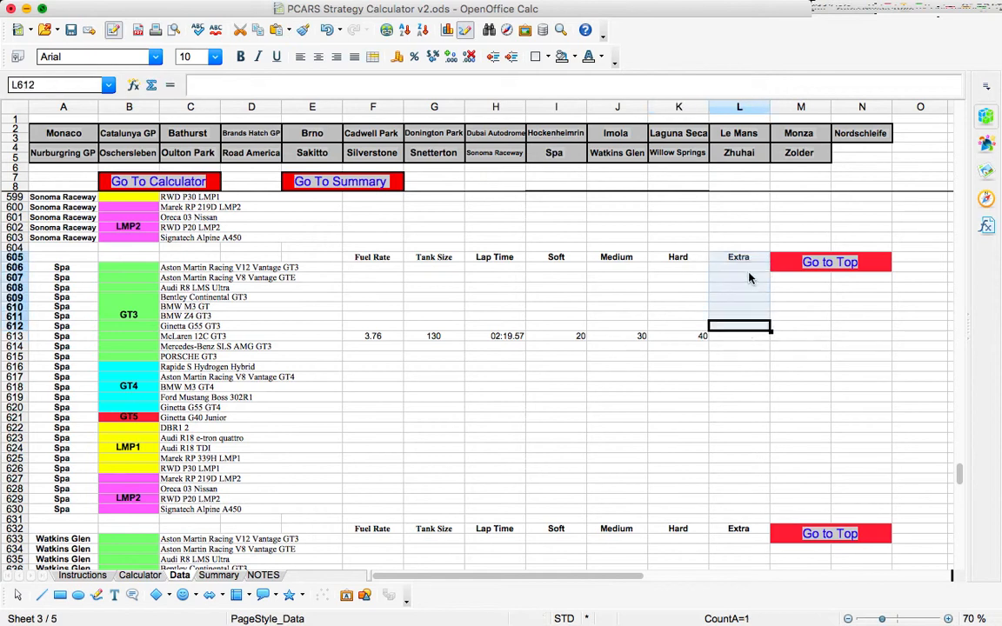
click(739, 277)
click(745, 340)
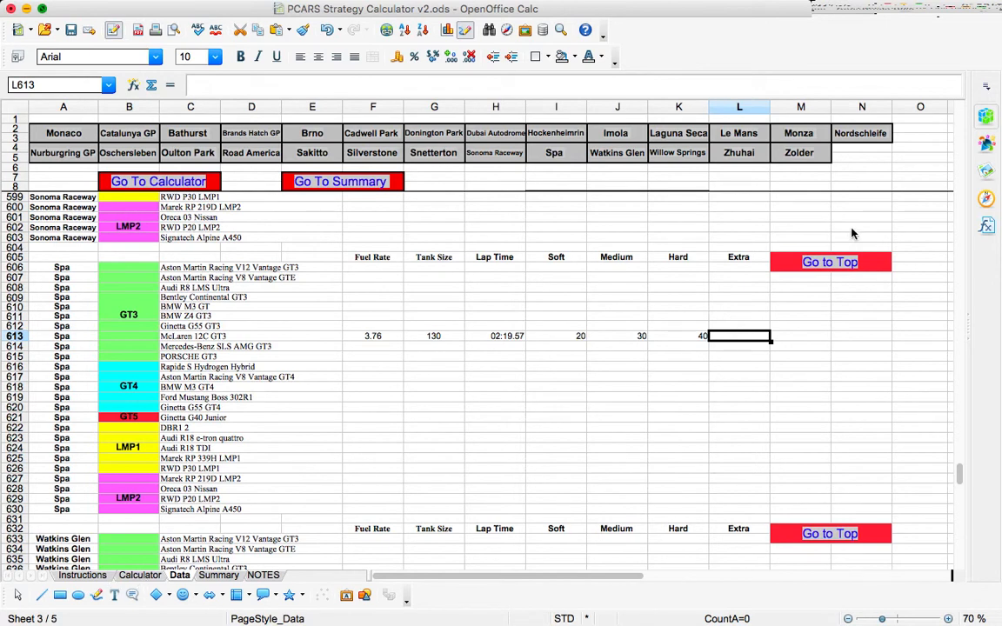
click(831, 263)
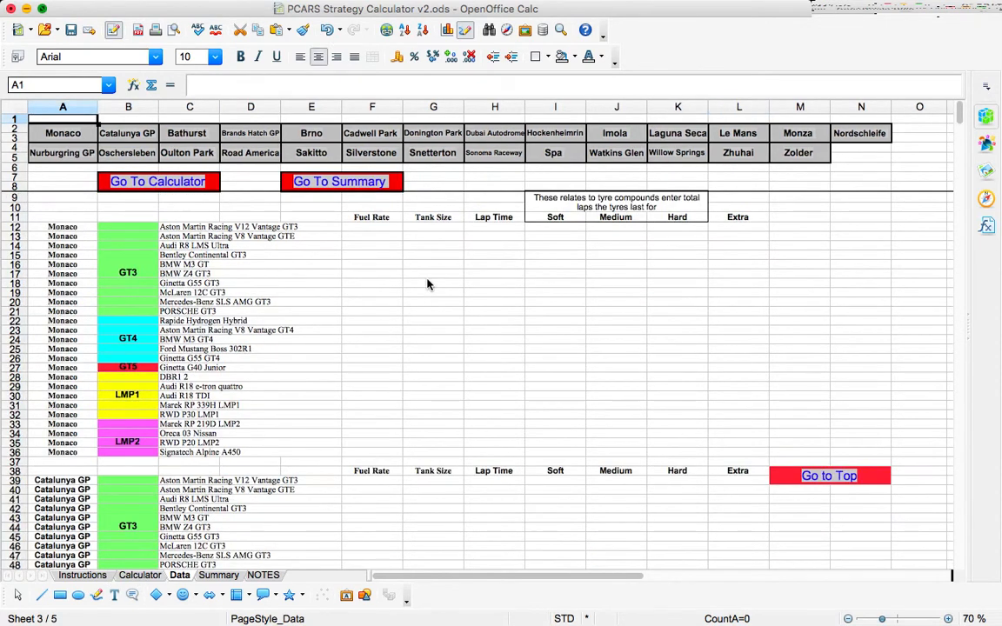
Go to the calculator sheet and select the McLaren 12C GT3 as the car.
click(566, 208)
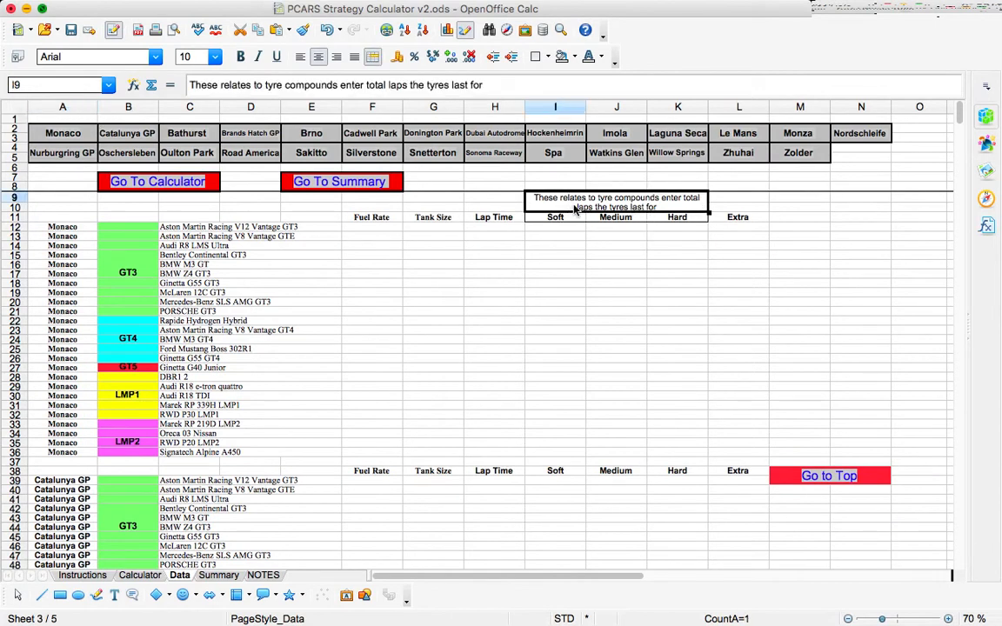
click(156, 182)
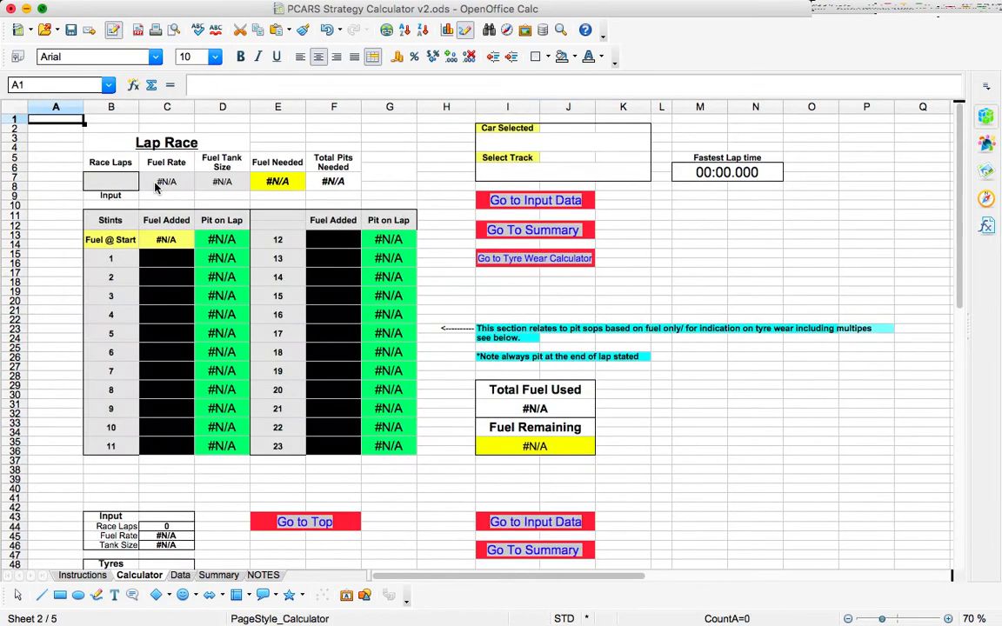
click(630, 143)
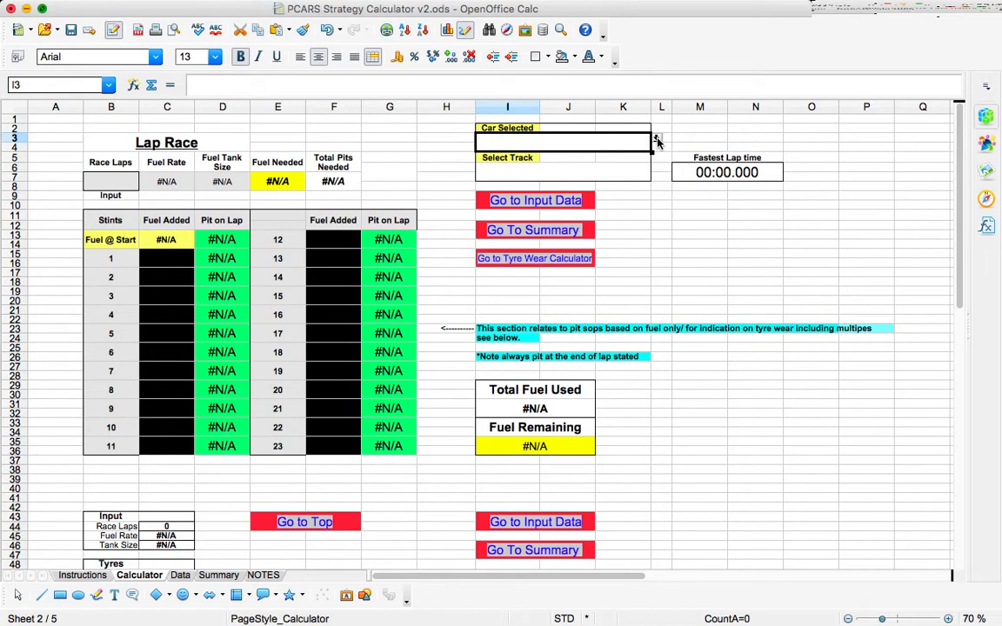
click(656, 140)
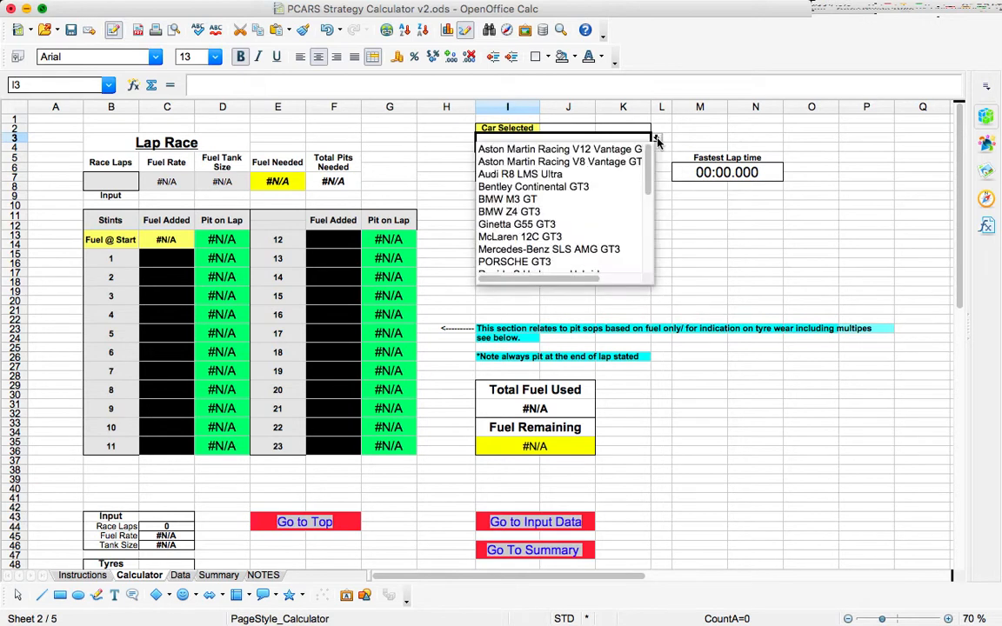
click(556, 237)
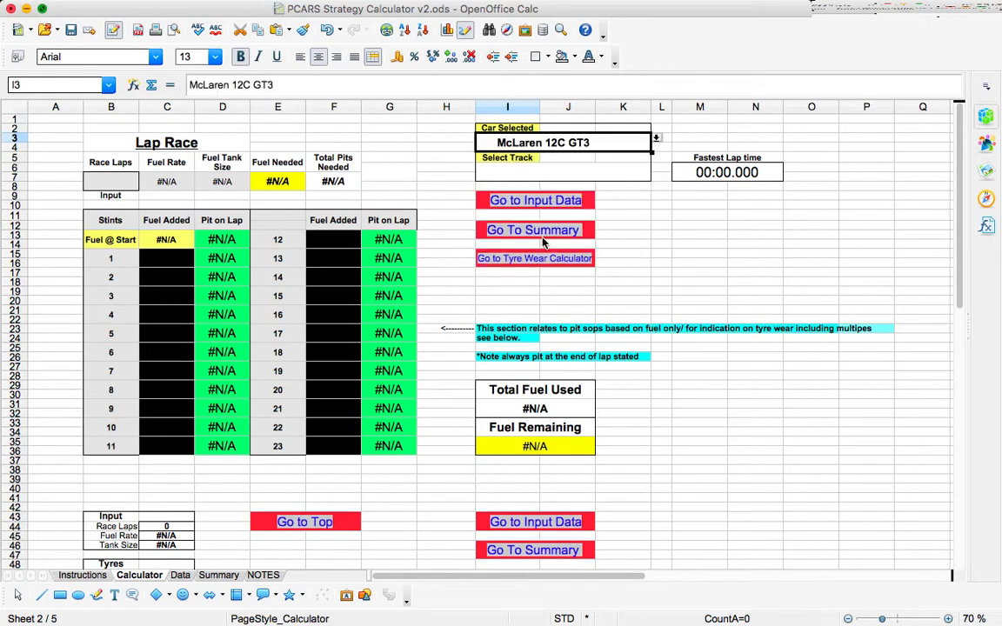
Select Spa Francorchamps as the track in the calculator.
click(624, 172)
click(656, 167)
scroll(565, 259, down, 5)
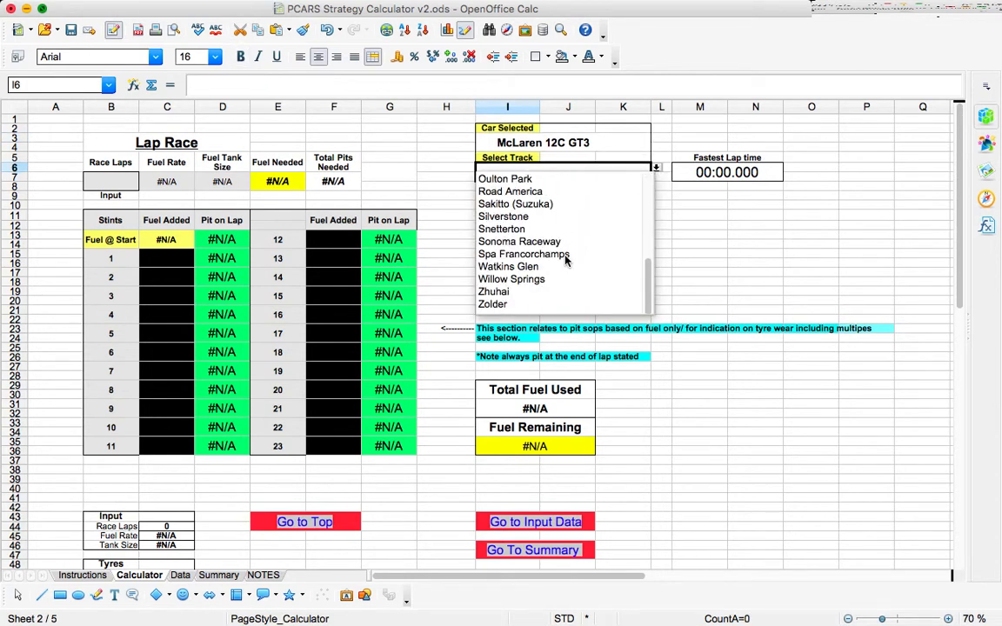
click(565, 254)
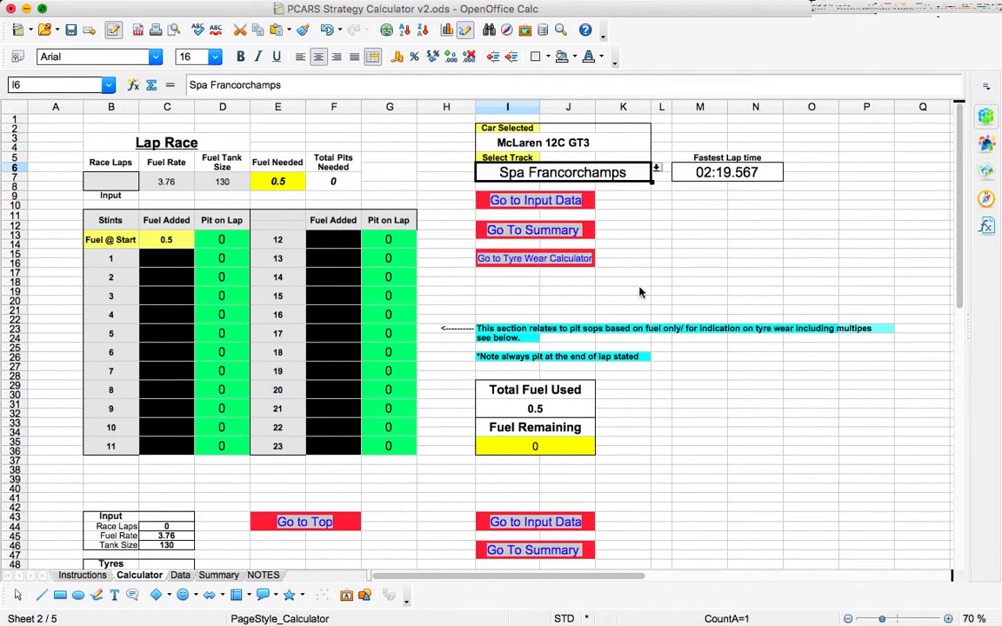
Set the race length to 15 laps and check the fuel at start and its pit lap.
click(113, 183)
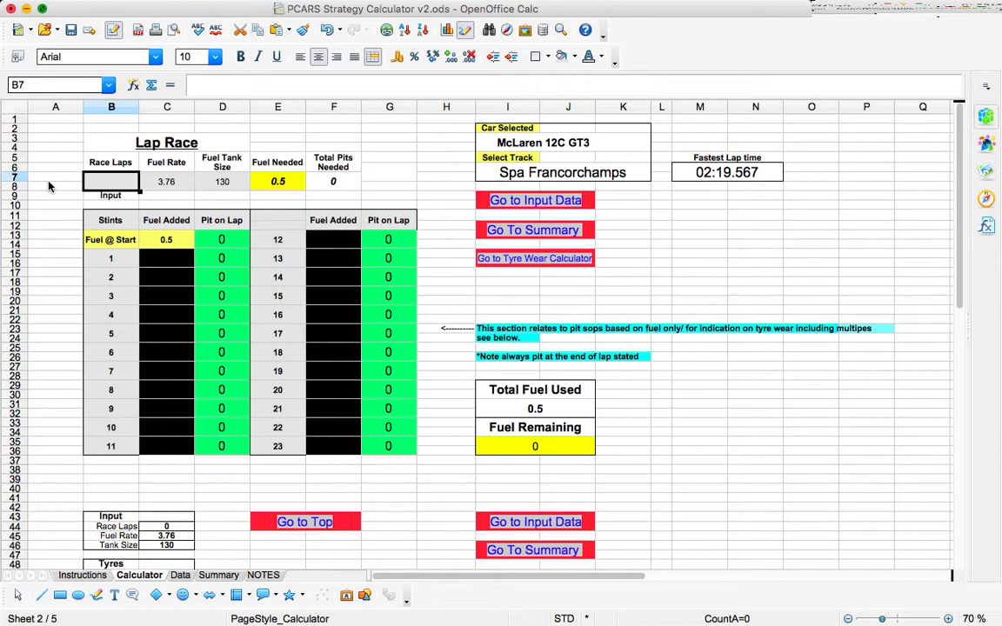
text(15)
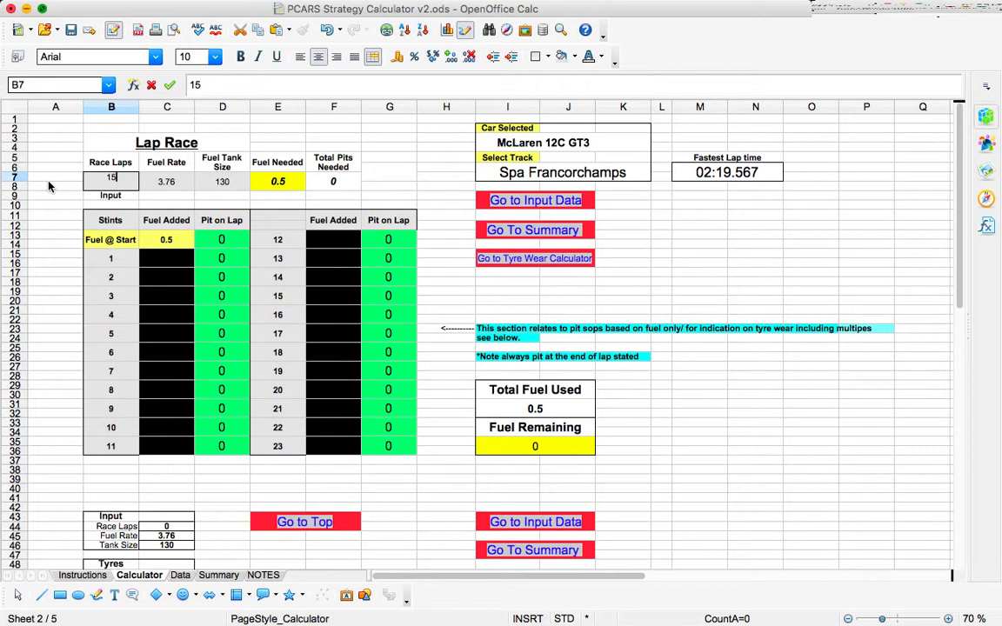
click(49, 183)
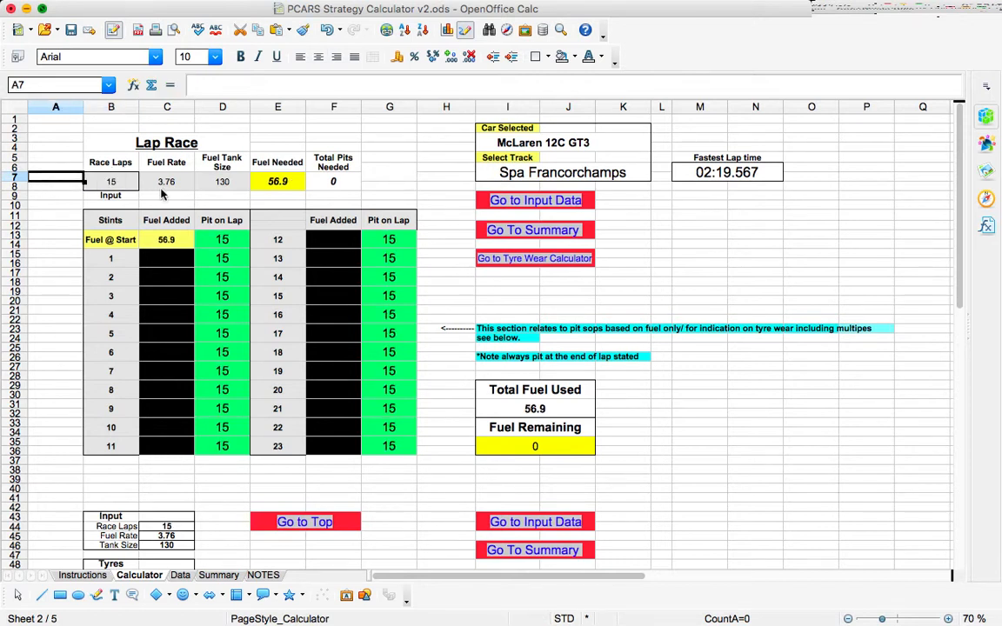
click(183, 249)
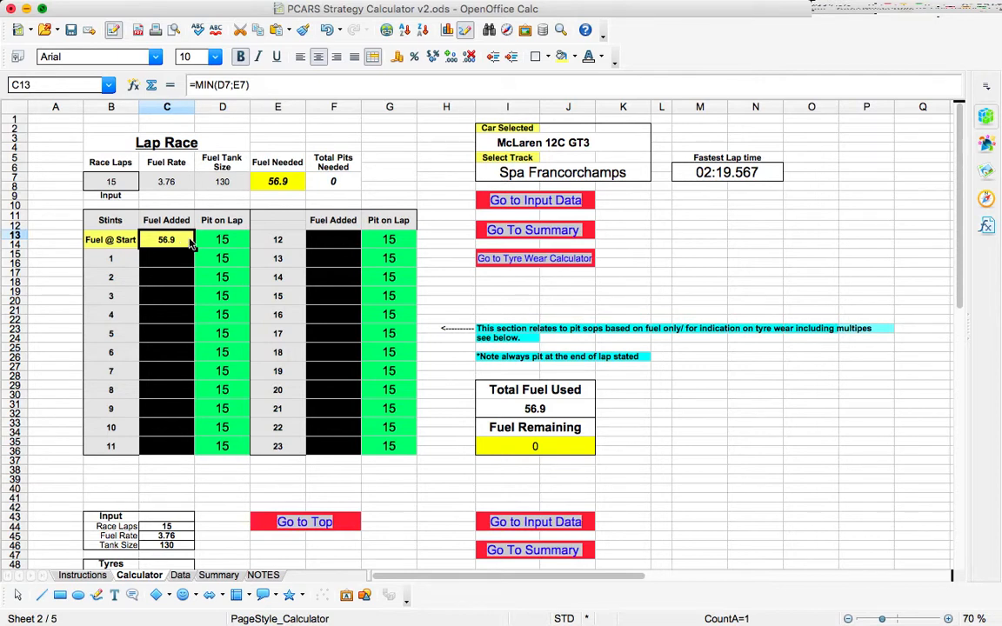
click(242, 246)
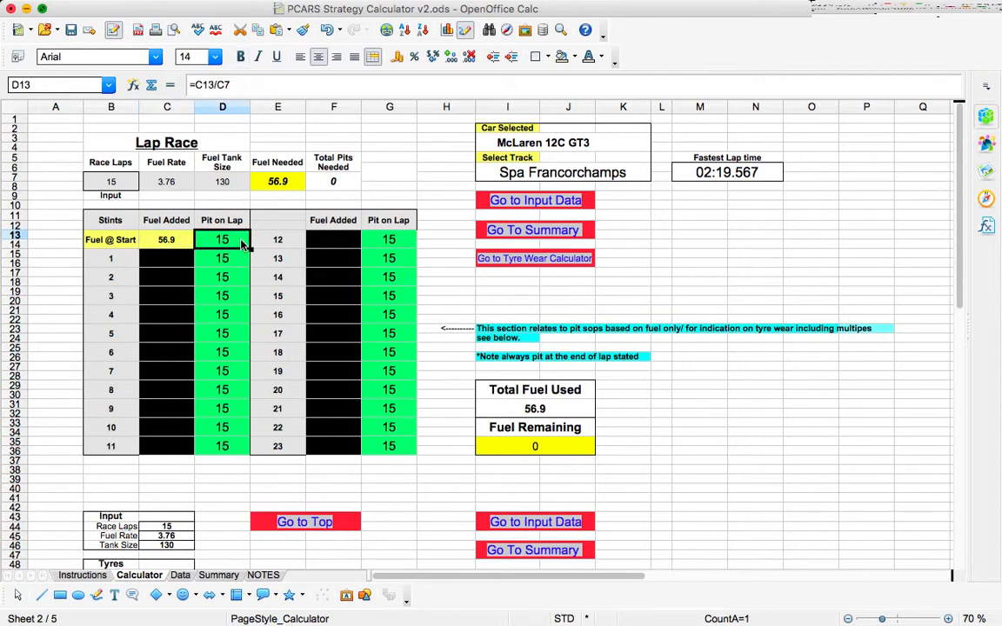
Set the race length to 150 laps to try a race with several pit stops.
click(123, 187)
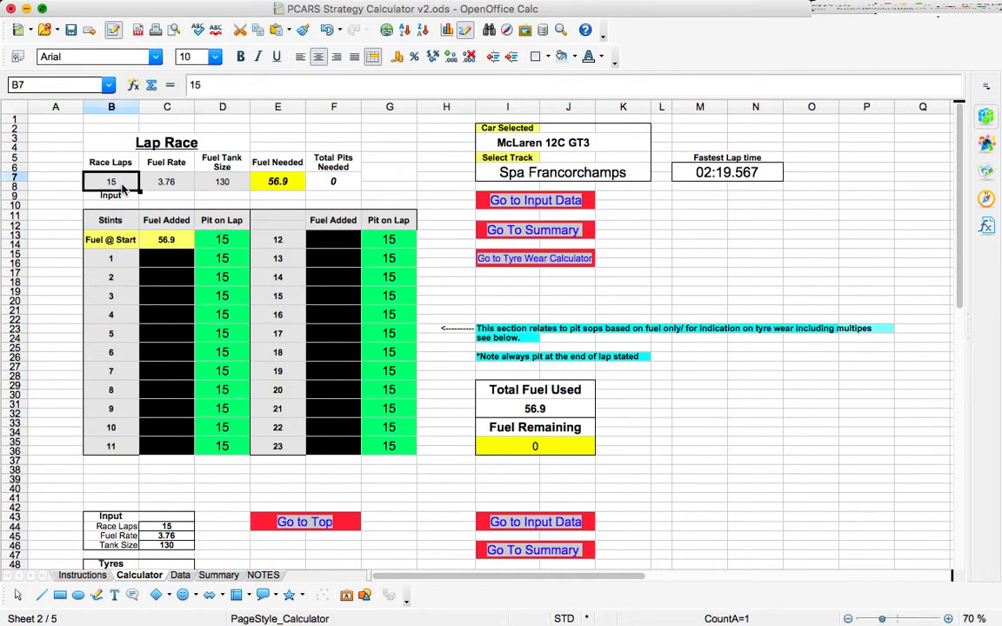
text(150)
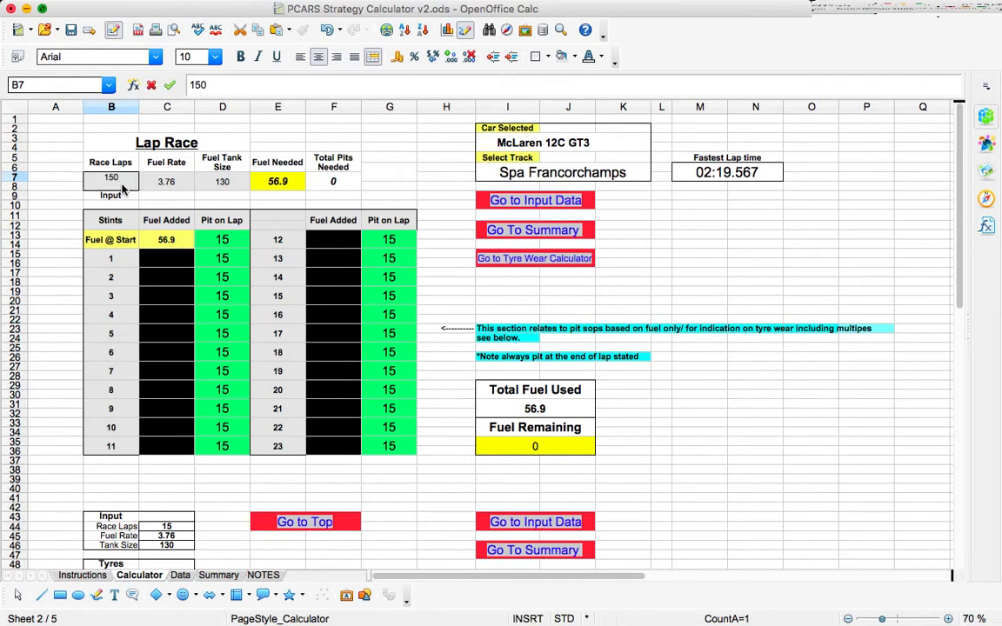
key(Left)
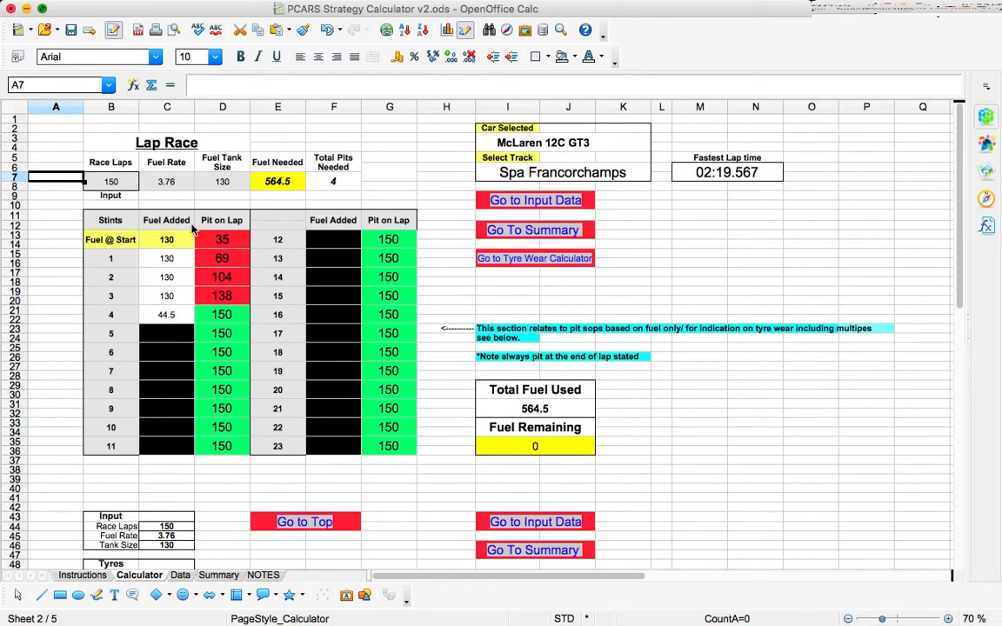
Examine the fuel added at the start and at stints 1 to 4 of the lap race table.
click(169, 242)
click(178, 259)
click(180, 277)
click(184, 298)
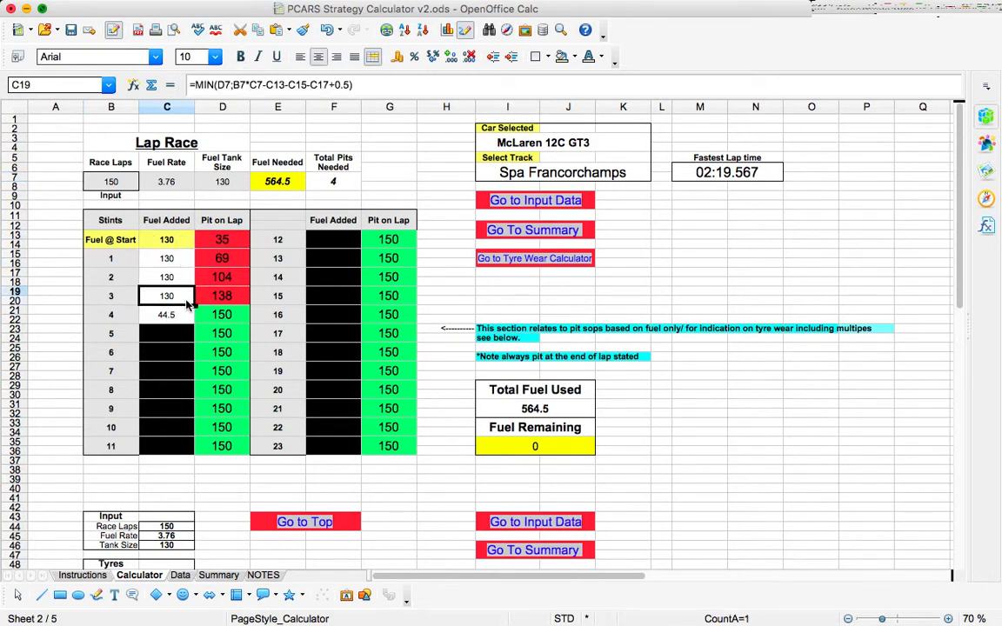
click(178, 240)
click(185, 263)
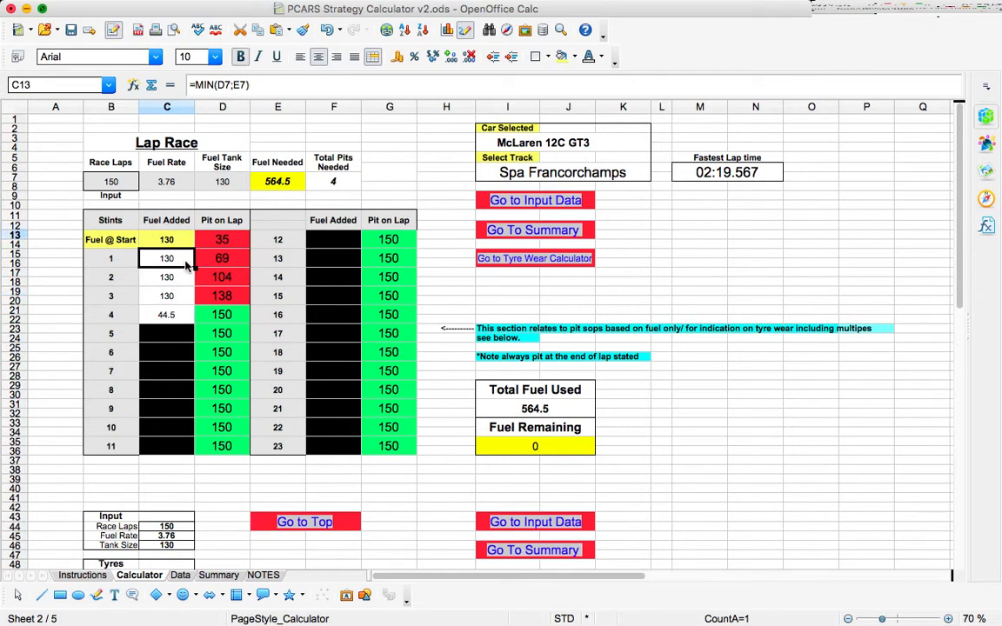
click(184, 277)
click(184, 296)
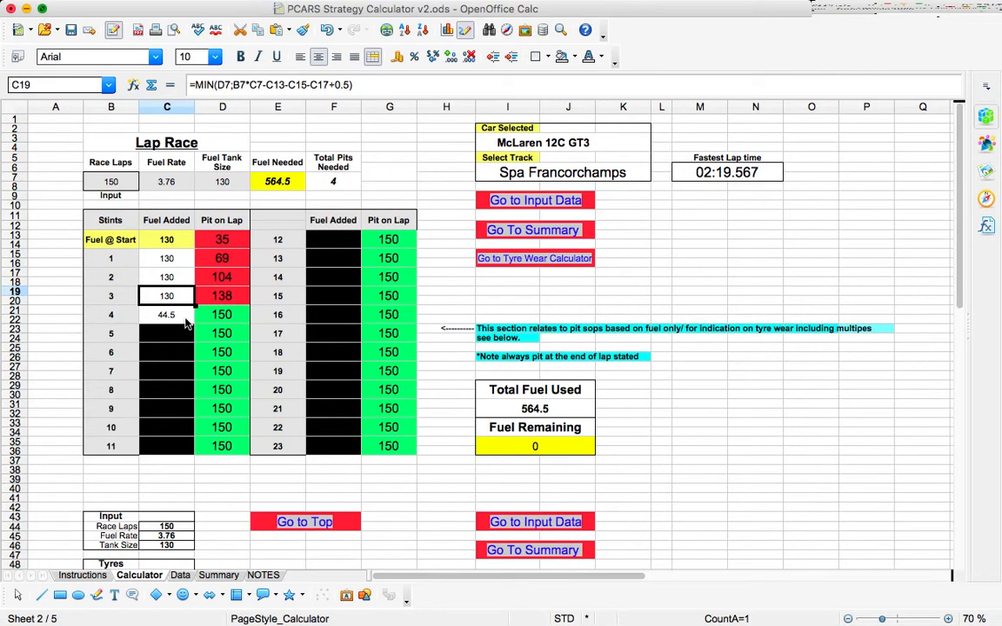
click(183, 318)
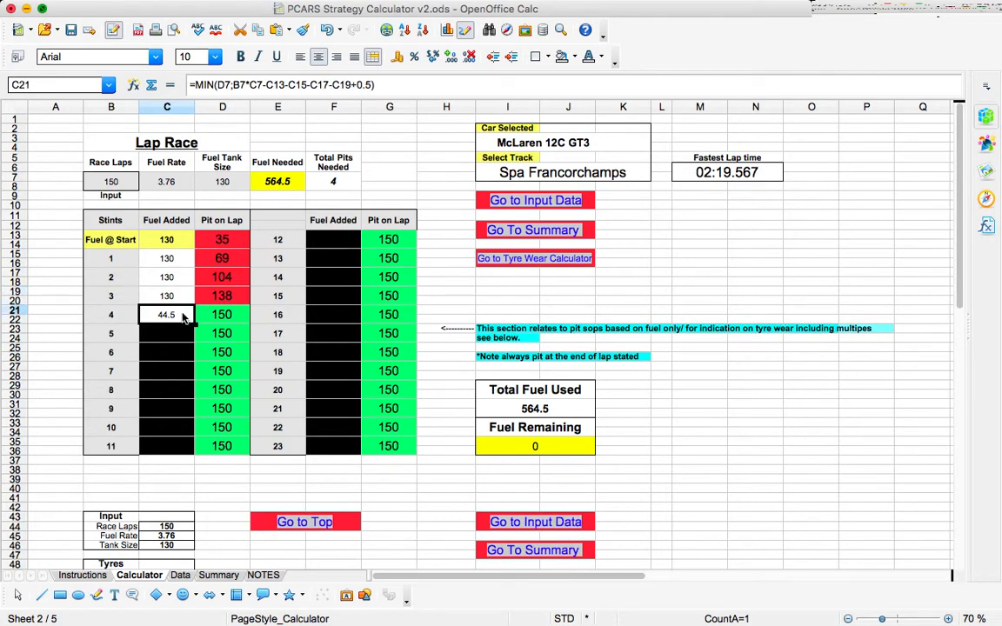
Examine the pit lap for the start and stints 1 to 4, and the total pits needed.
click(219, 236)
click(239, 263)
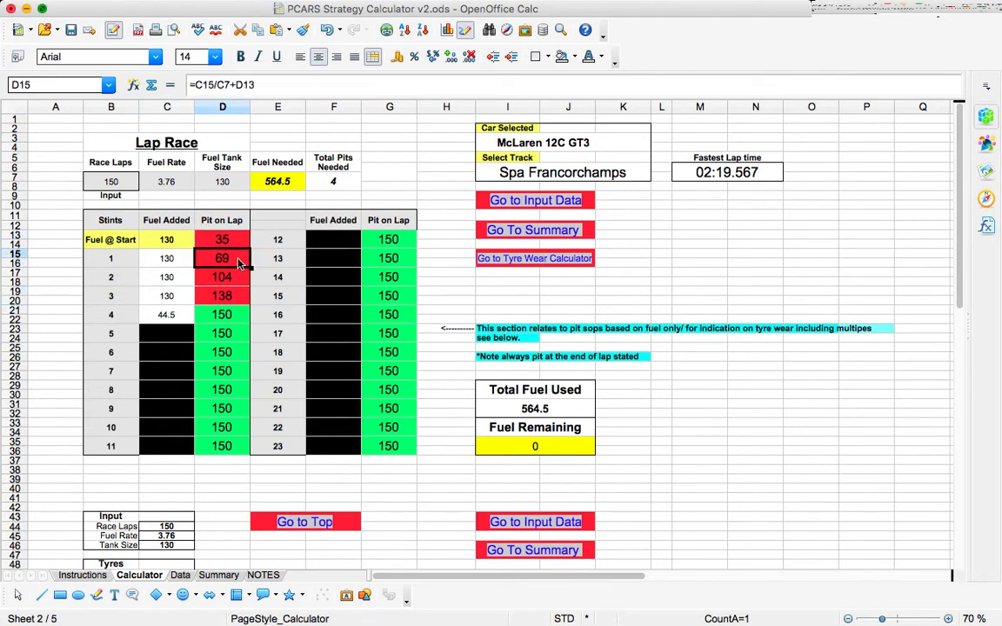
click(241, 278)
click(243, 300)
click(242, 276)
click(242, 246)
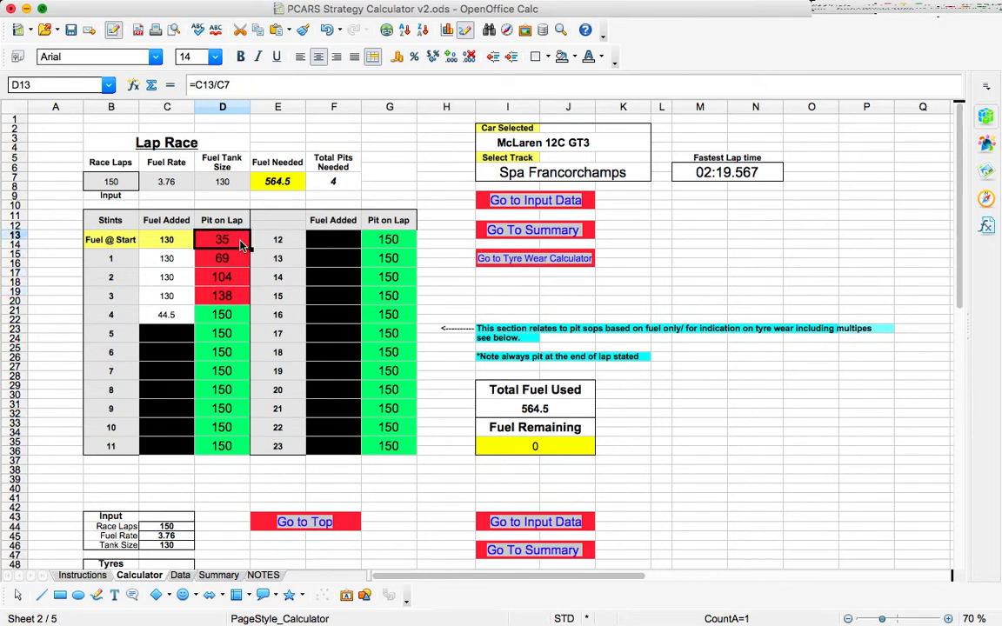
click(241, 264)
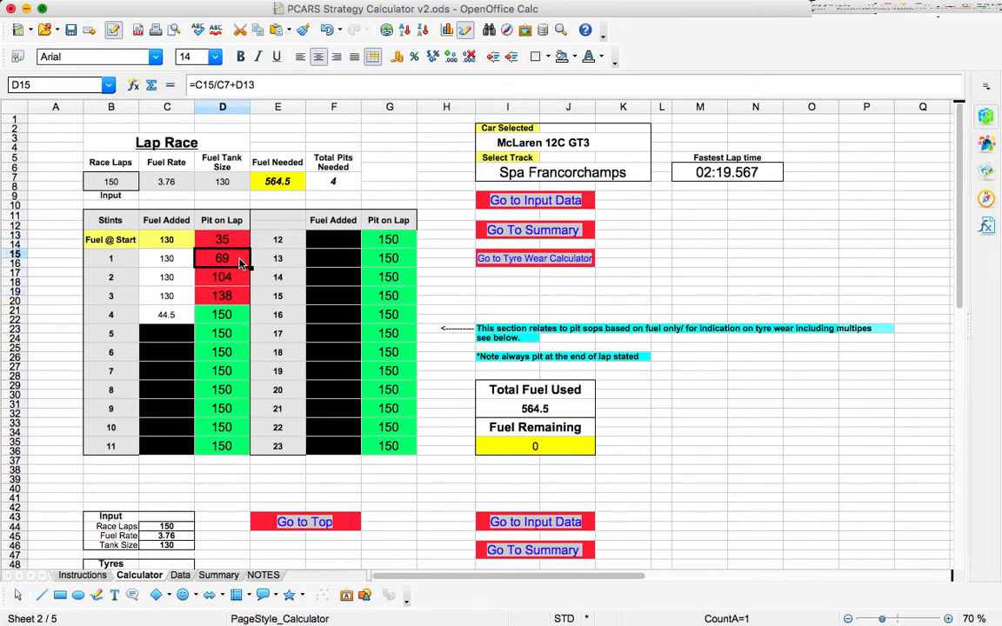
click(235, 319)
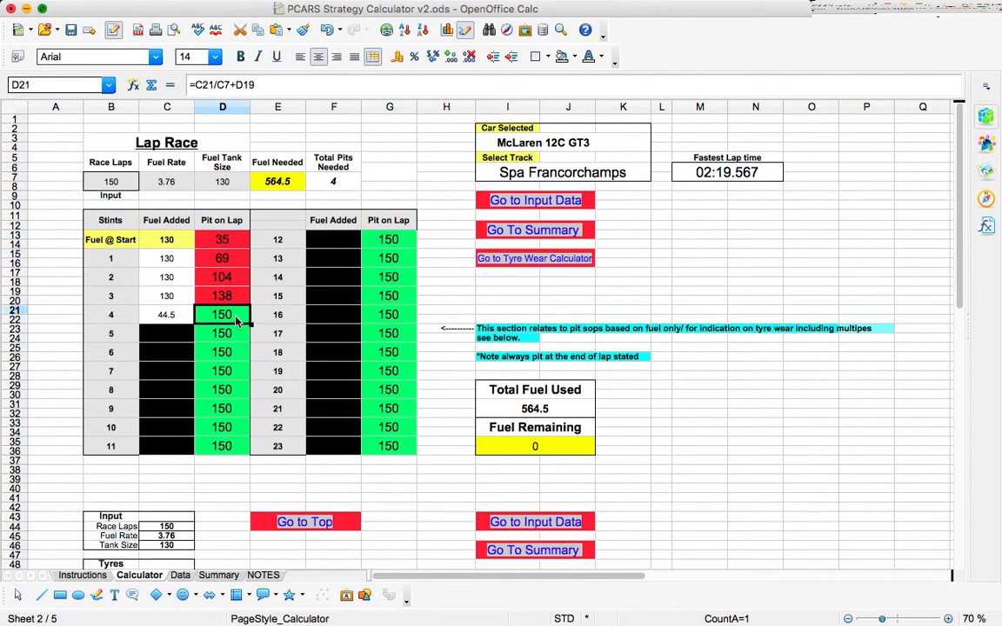
click(351, 185)
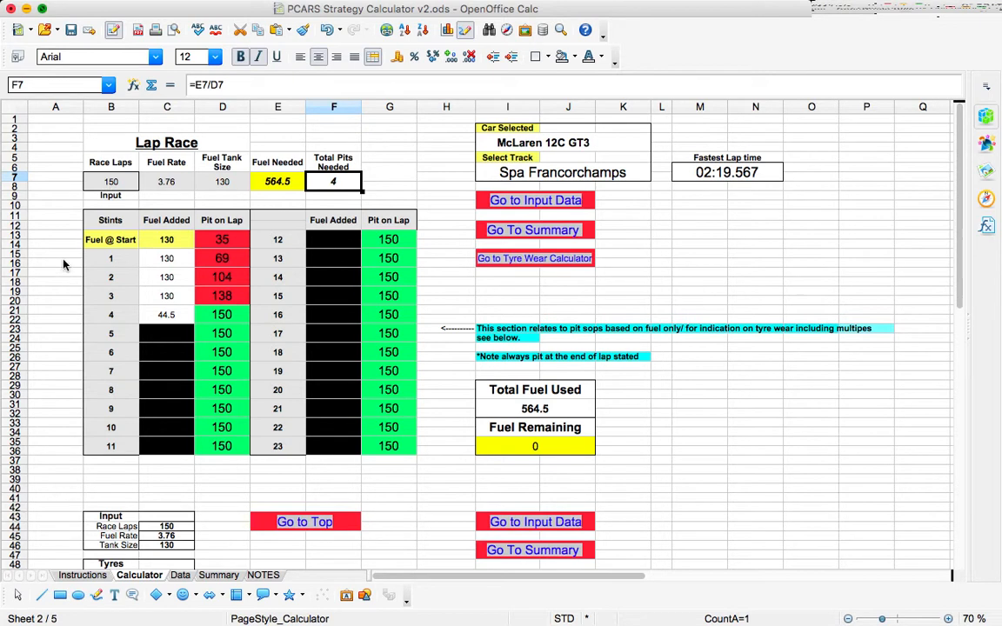
Set the race laps back to 15.
click(123, 186)
text(15)
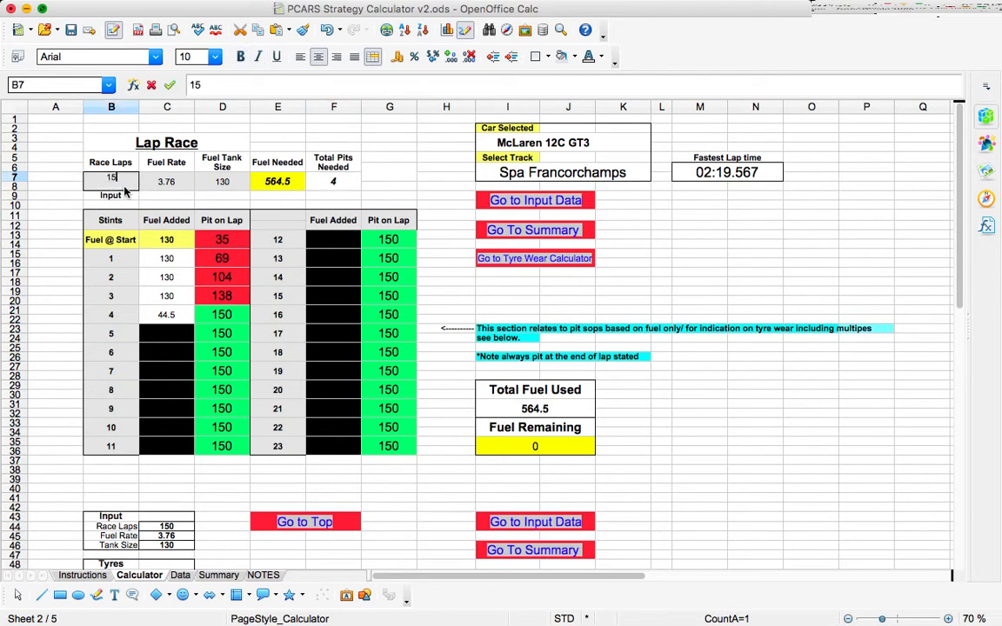
key(Left)
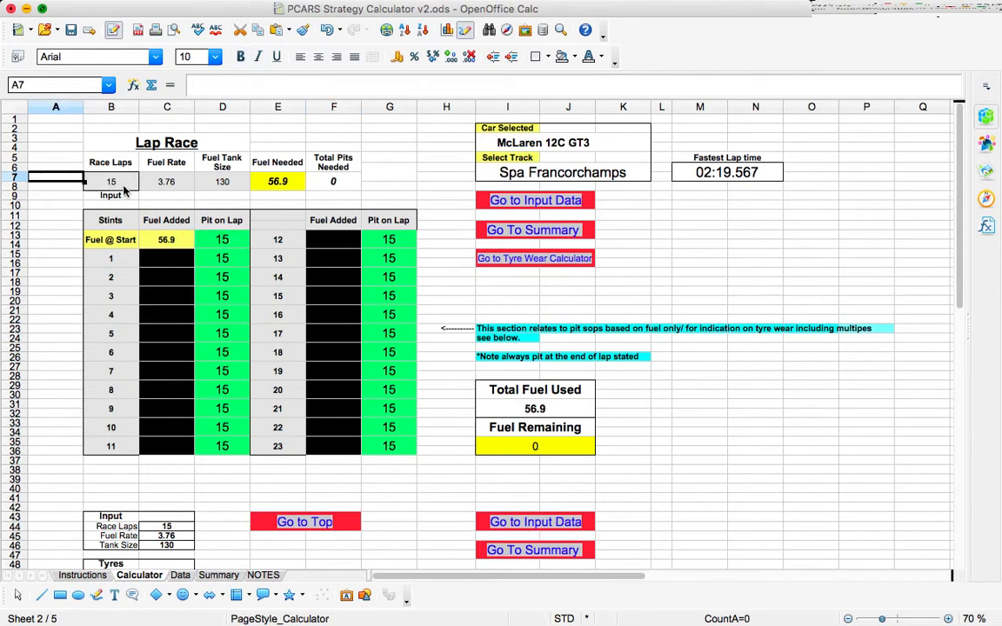
Review the tyre wear calculator's race laps, tyre wear multiplier, and soft, medium and hard tyre life.
click(54, 246)
scroll(52, 248, down, 9)
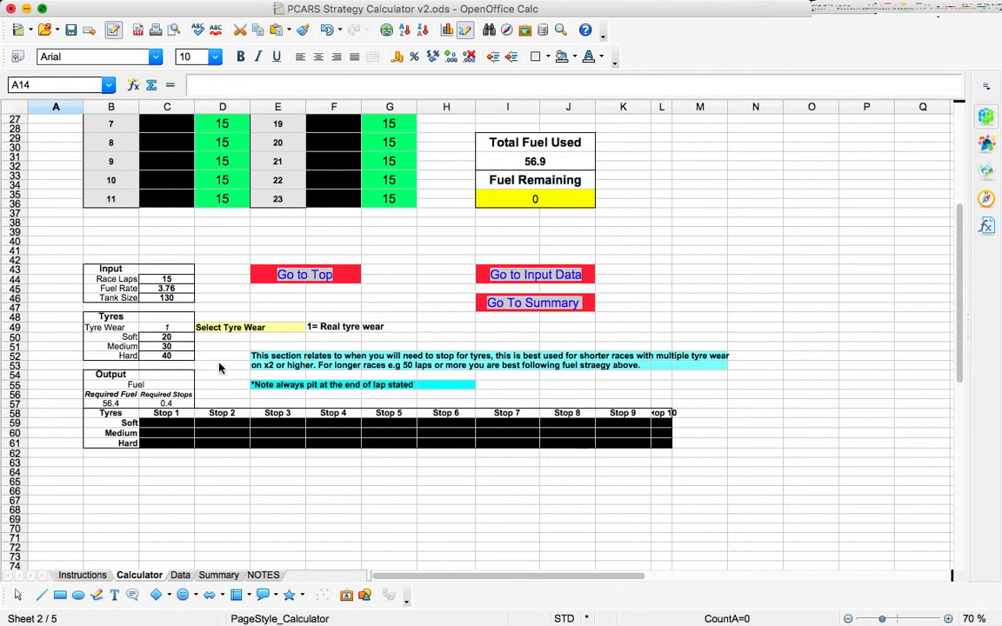
click(185, 332)
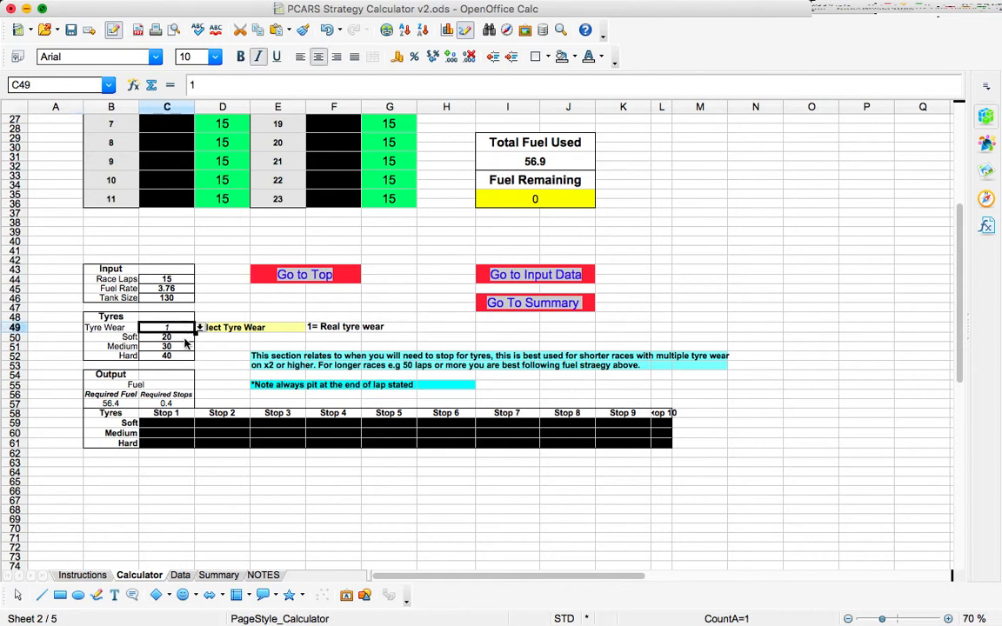
click(184, 343)
click(184, 347)
click(185, 357)
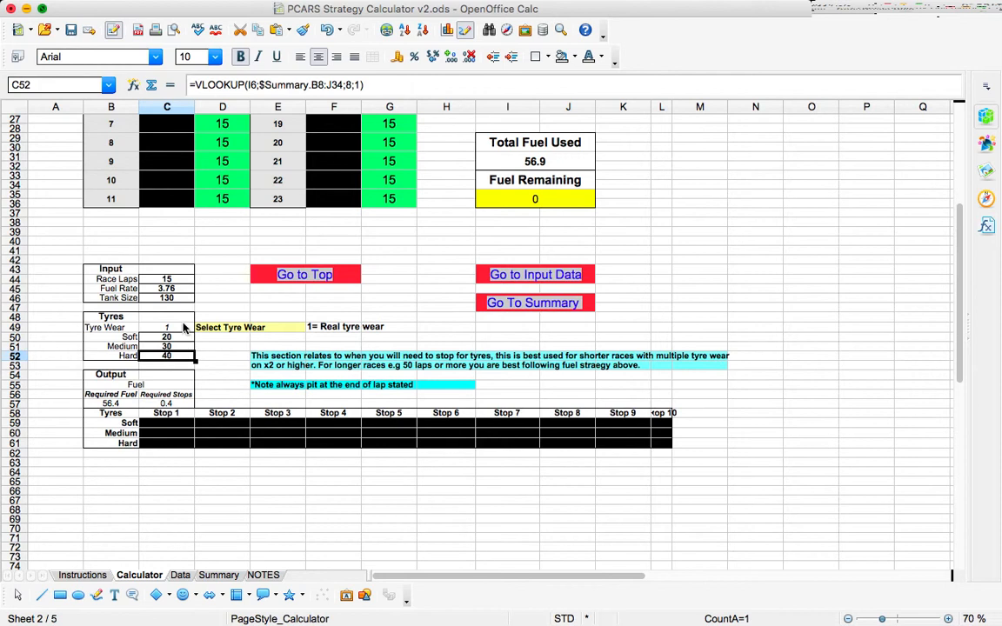
click(184, 330)
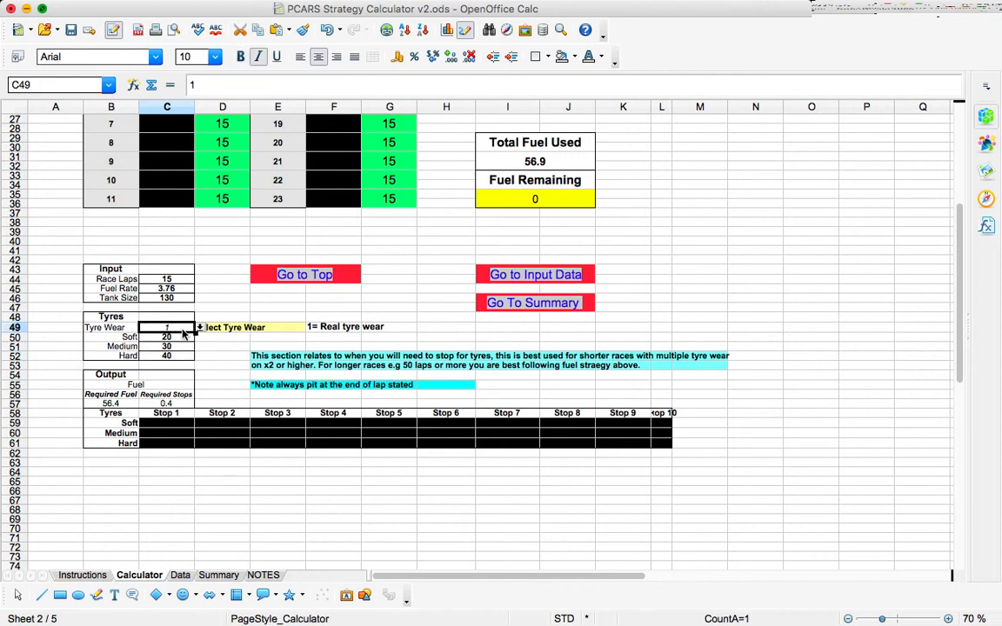
click(182, 337)
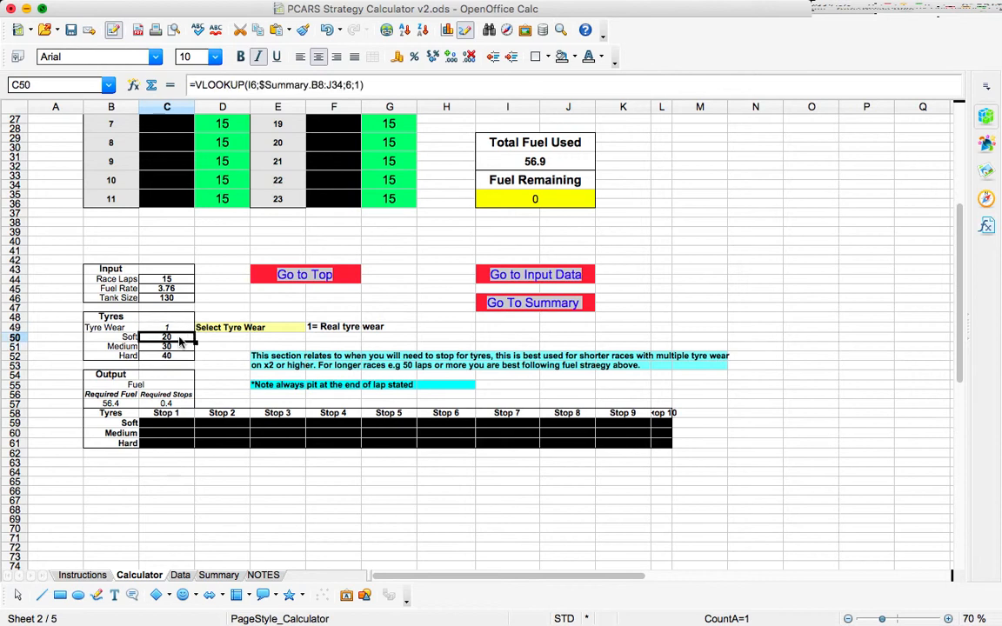
click(181, 347)
key(Down)
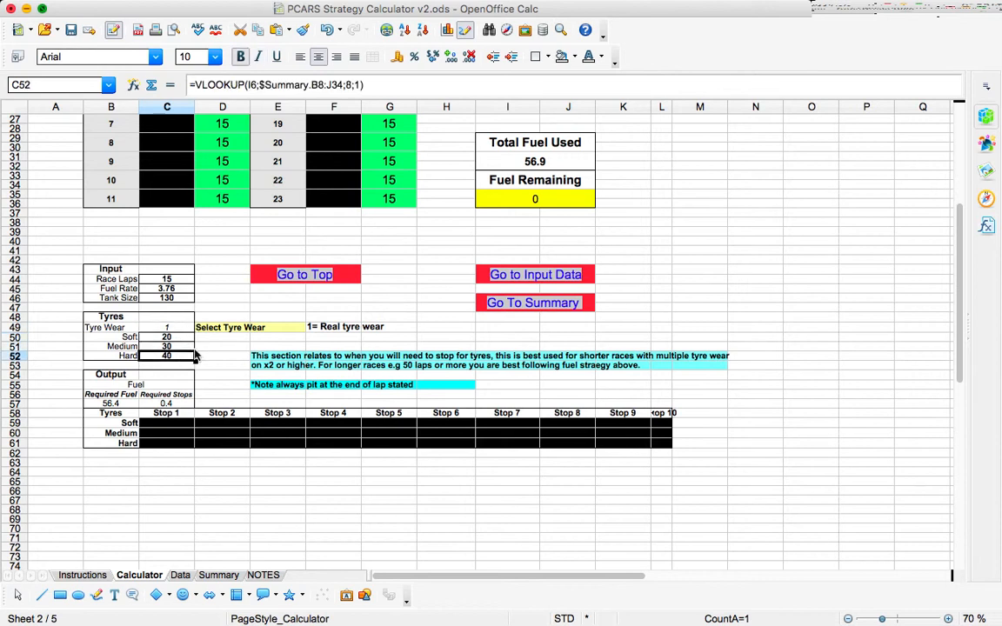
scroll(217, 233, up, 1)
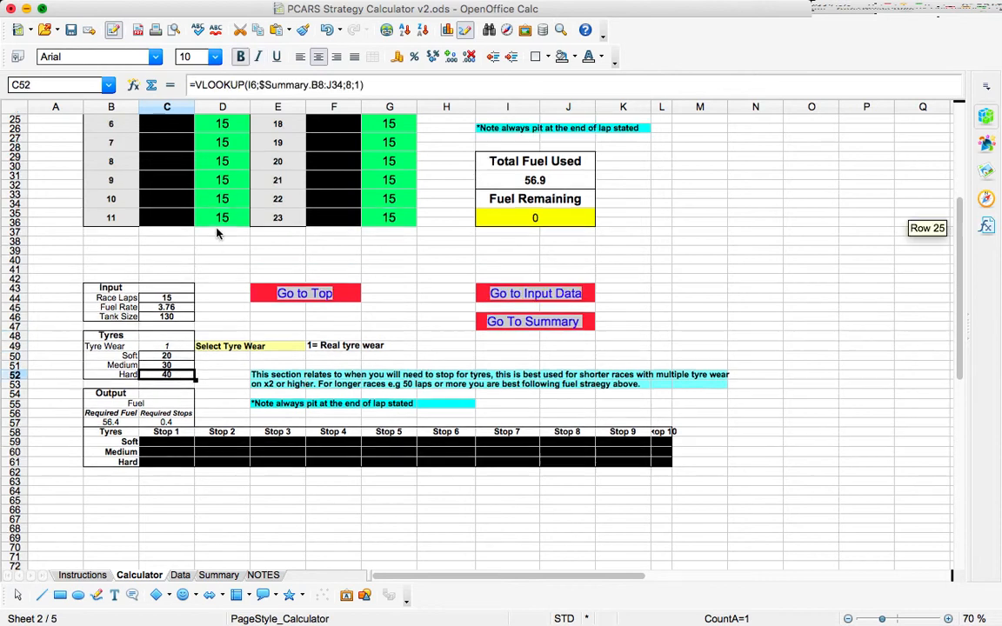
click(187, 298)
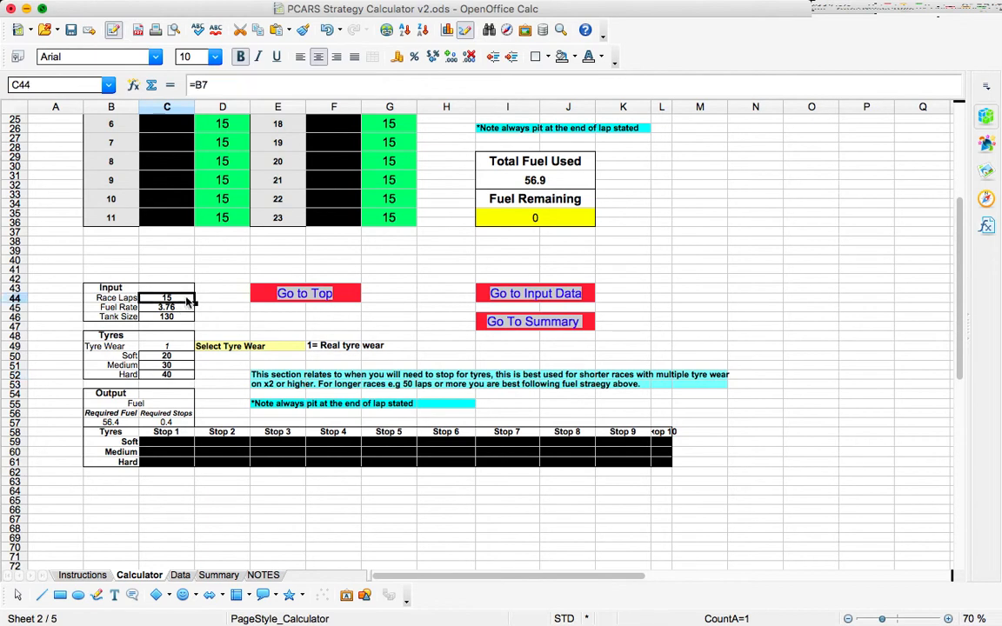
click(190, 346)
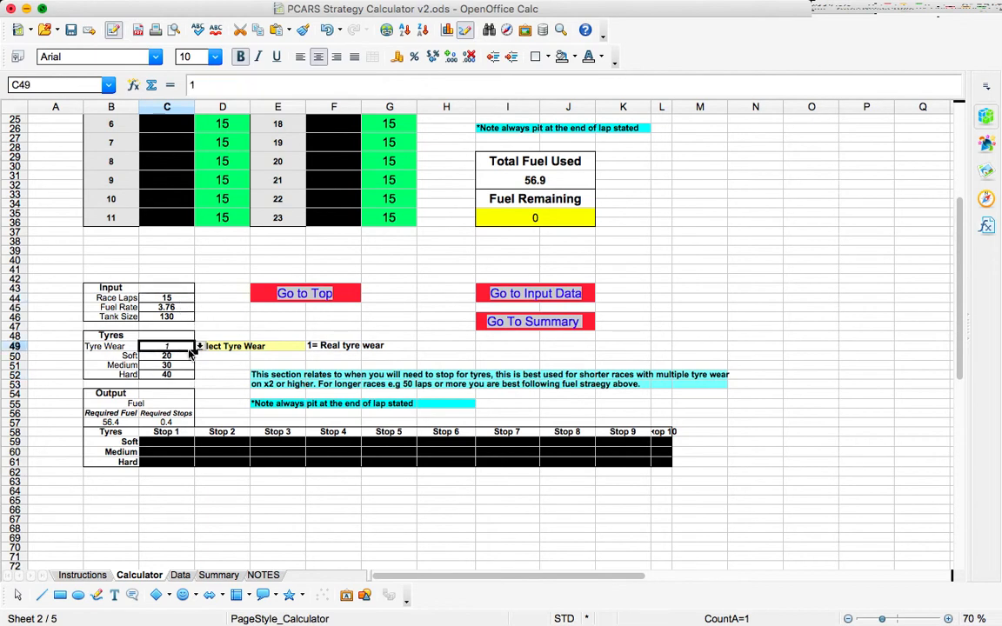
Set the tyre wear multiplier to 3 and examine the stop laps for soft, medium and hard tyres.
click(199, 346)
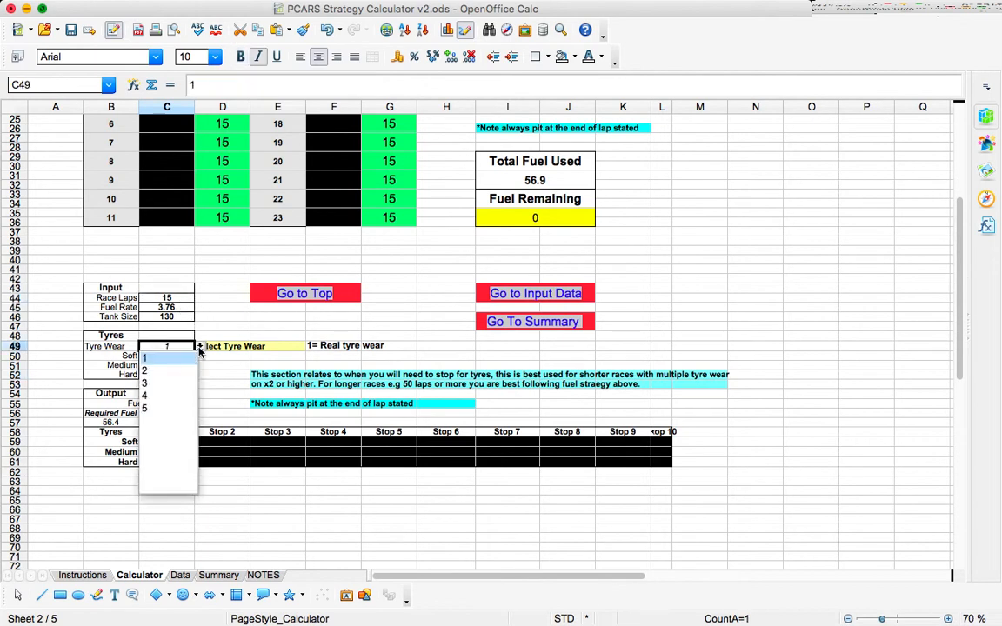
click(148, 382)
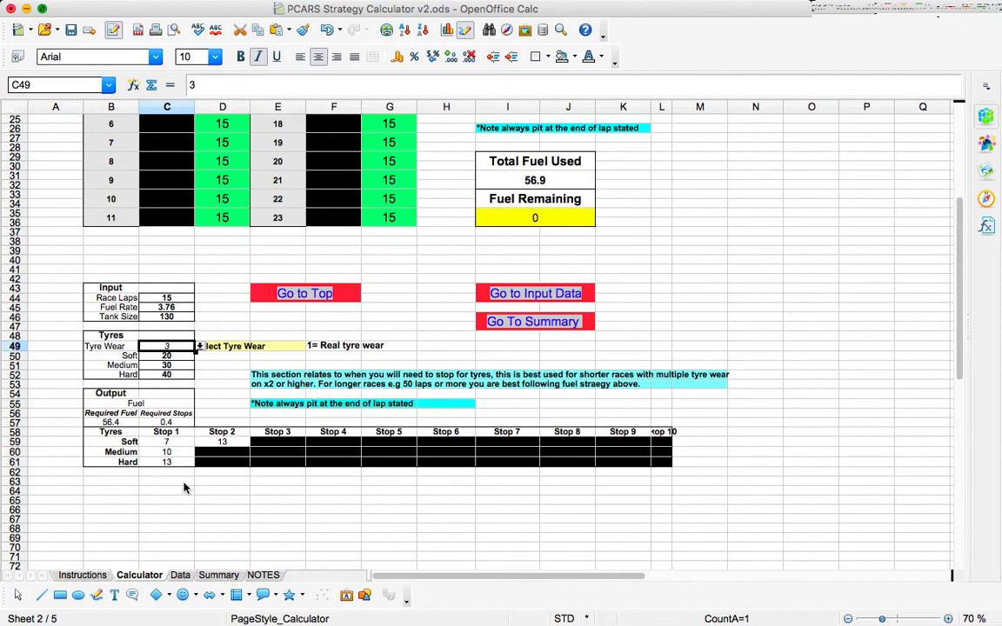
click(126, 443)
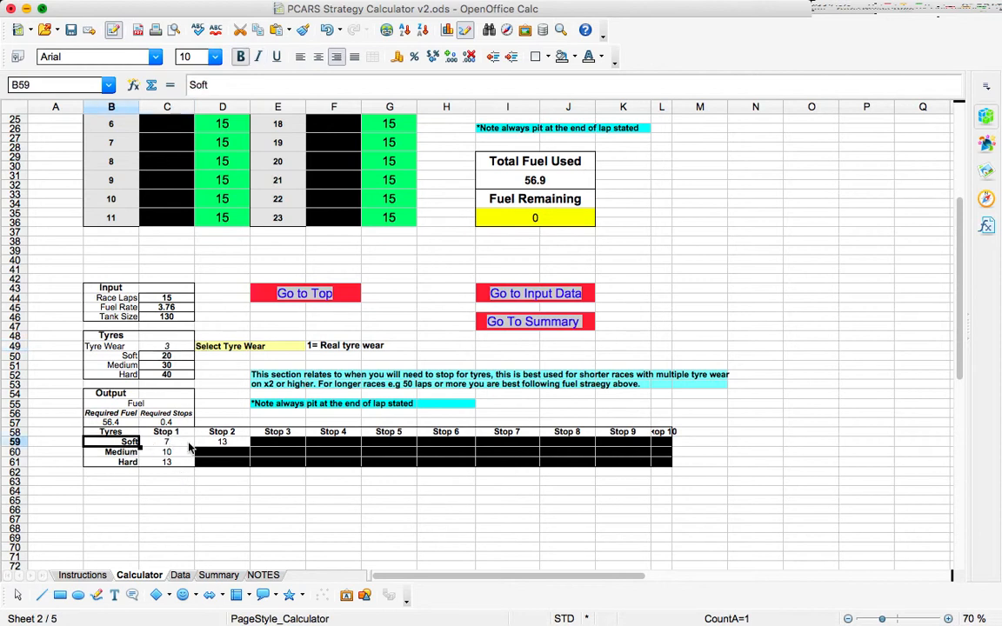
click(188, 446)
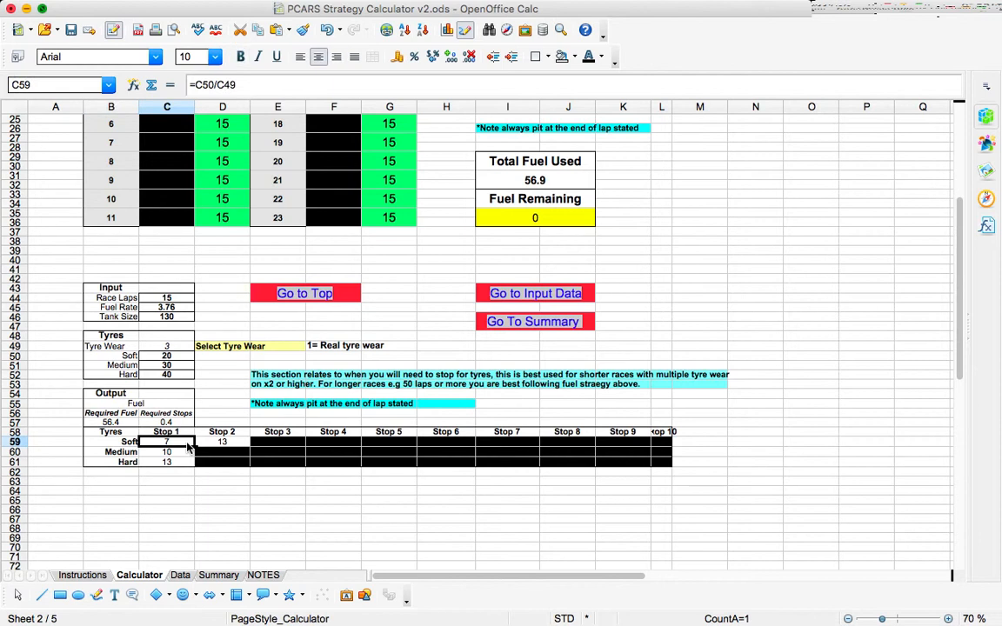
click(240, 447)
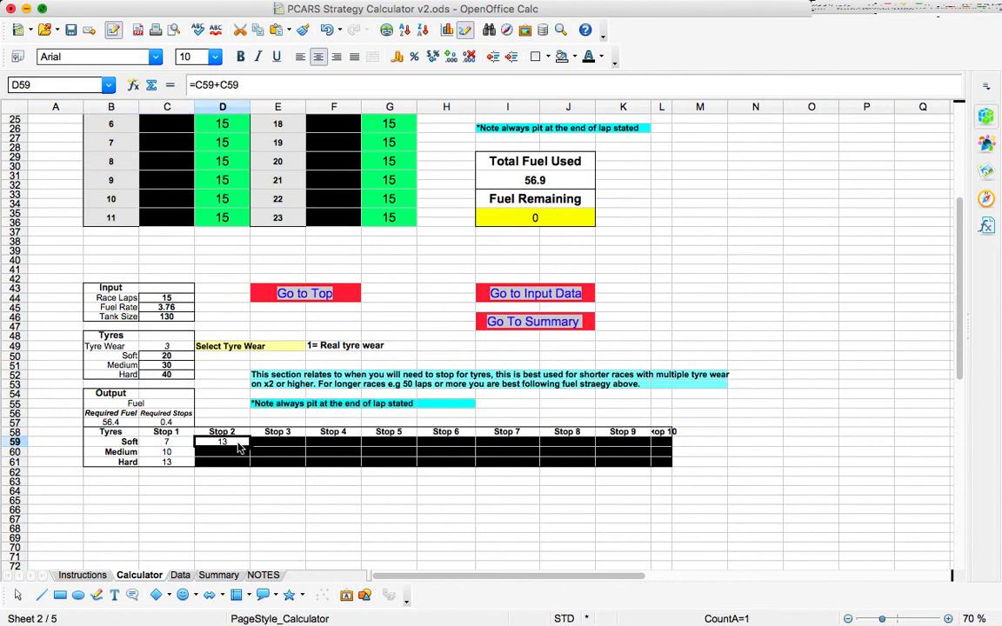
click(182, 454)
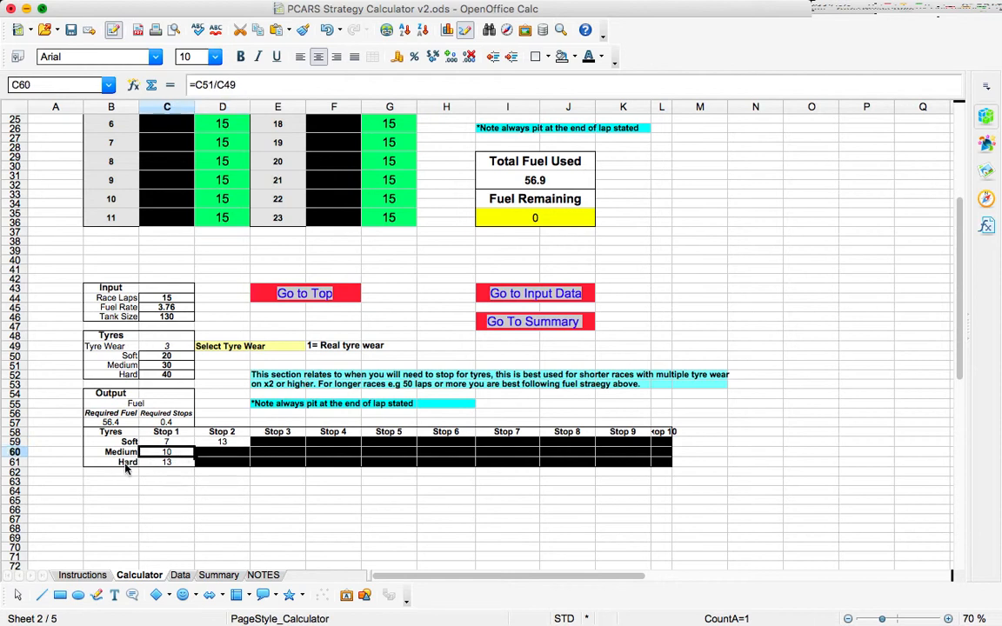
click(183, 465)
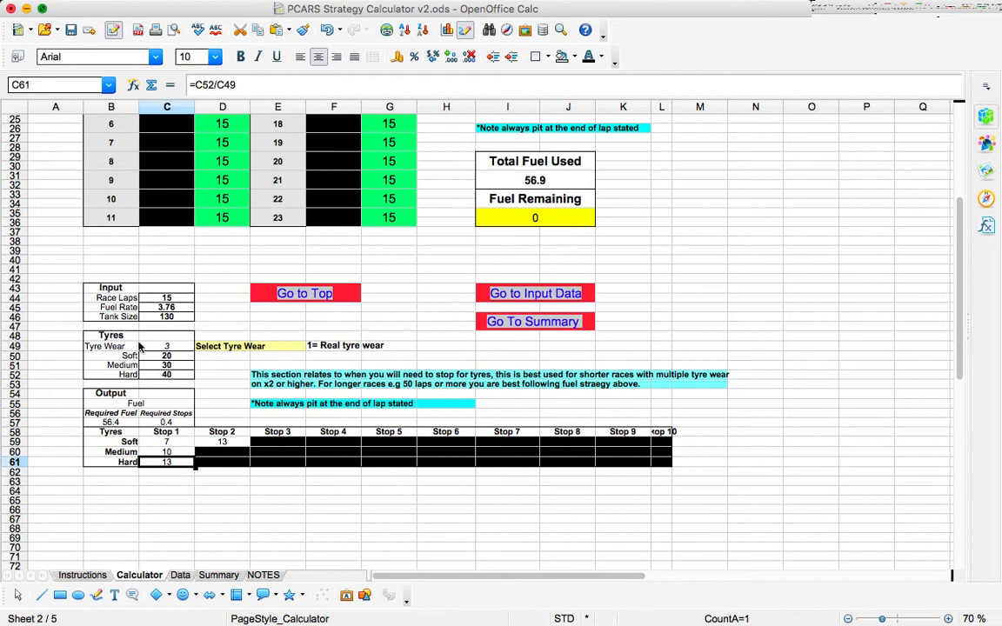
Set the lap race's race laps to 150.
scroll(73, 243, up, 8)
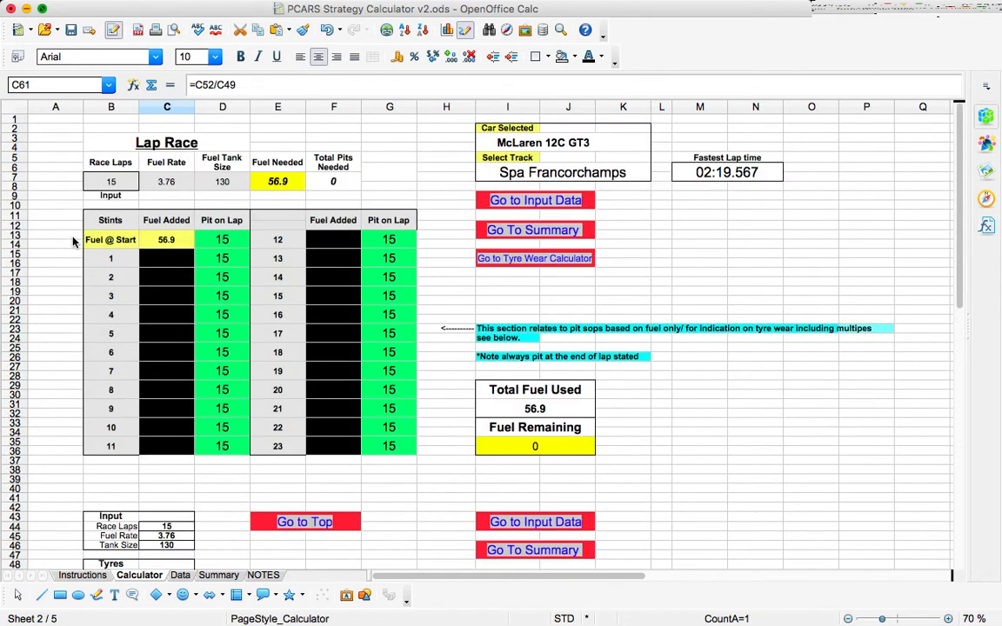
click(115, 186)
text(150)
key(Left)
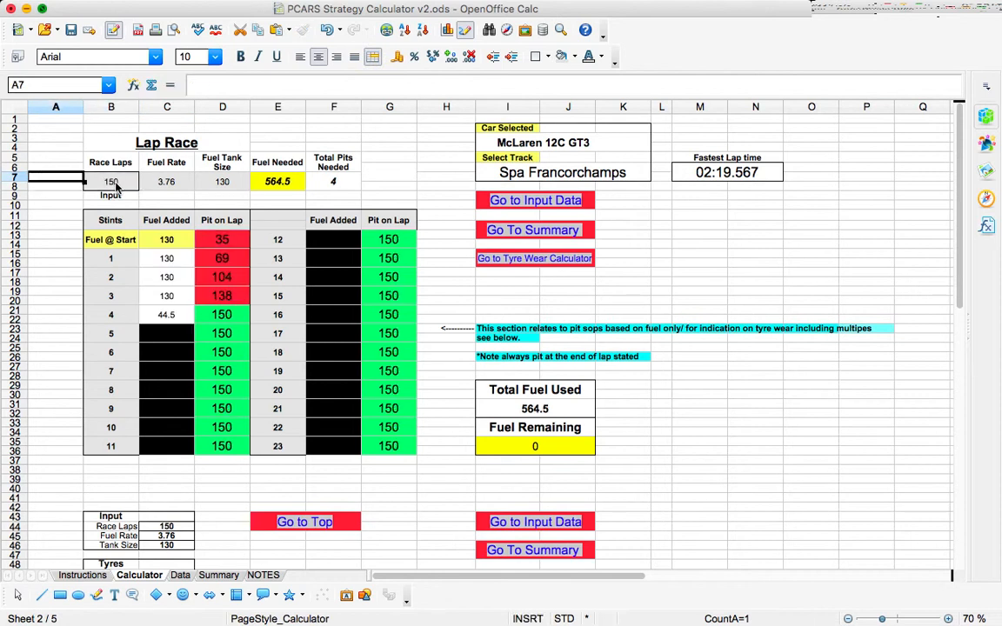
Set the tyre wear multiplier to 2 in the tyre wear calculator.
scroll(48, 287, down, 1)
scroll(48, 287, down, 8)
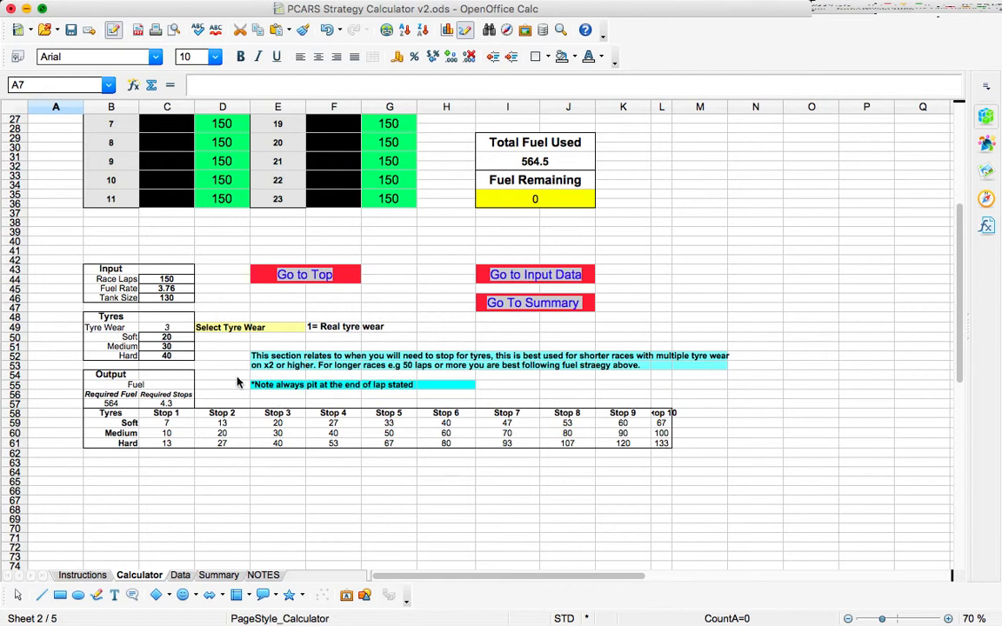
click(174, 329)
click(199, 328)
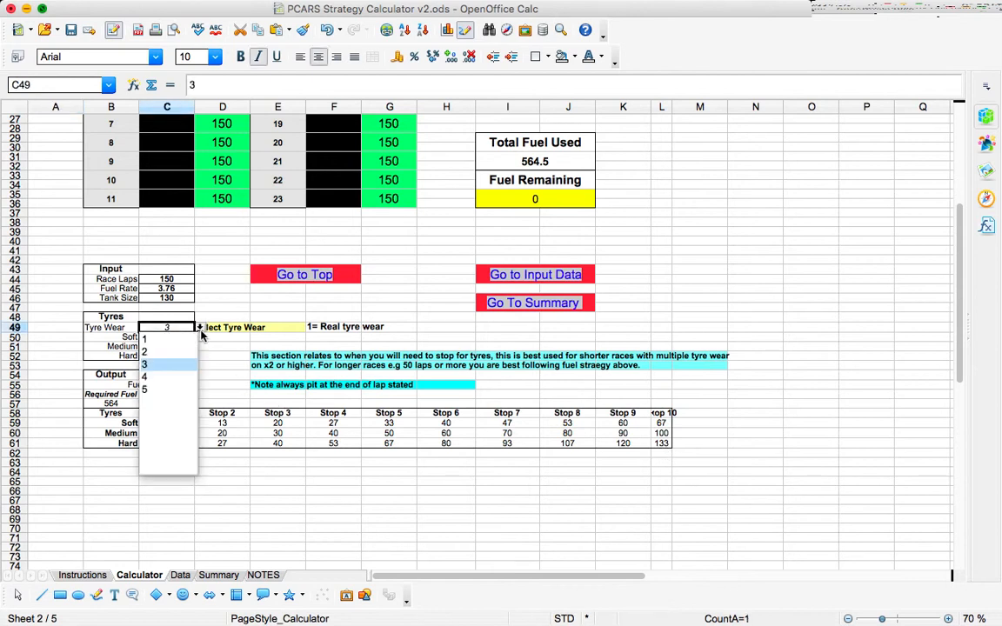
click(172, 355)
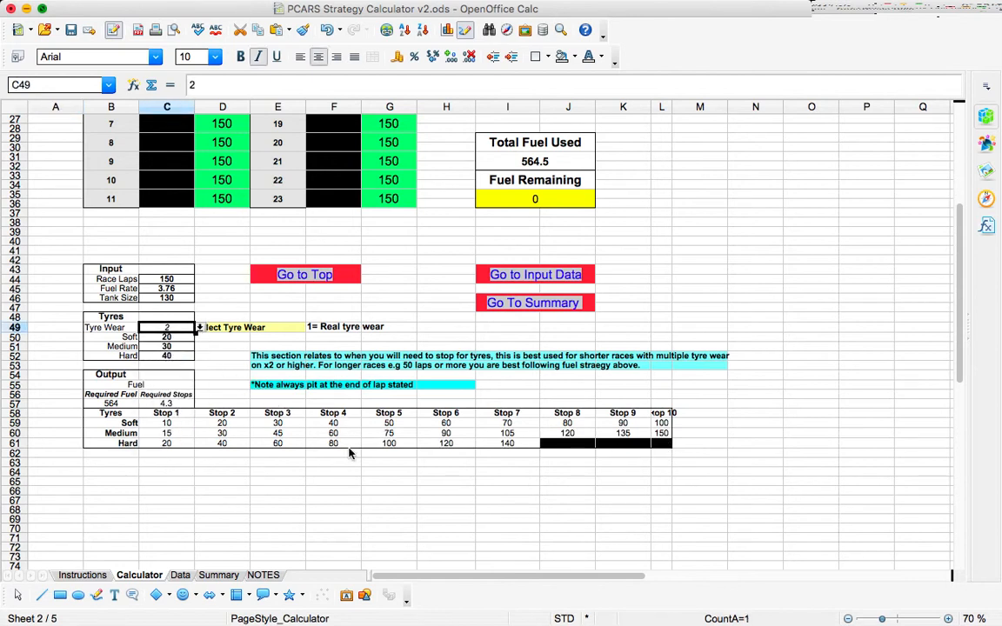
Set the tyre wear multiplier to 1 for real tyre wear.
click(196, 327)
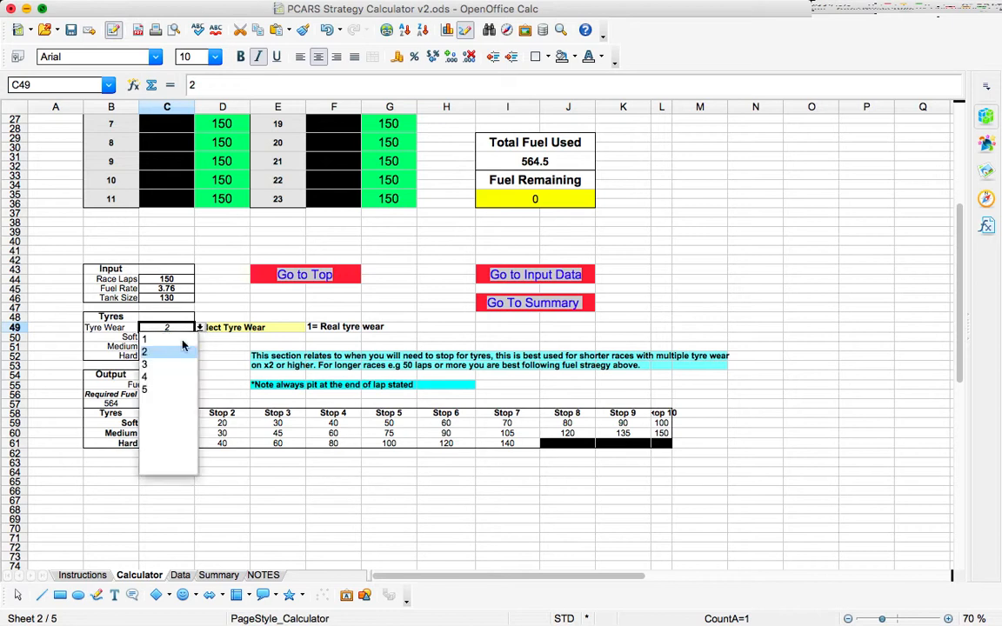
click(161, 313)
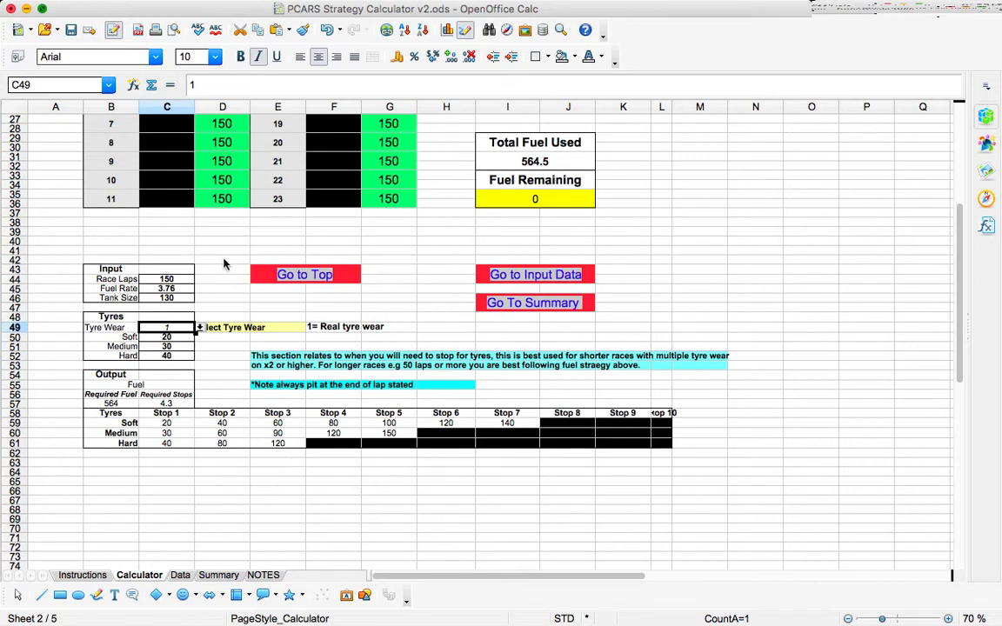
Compare the lap race's fuel-based pit laps with the tyre stops, starting from the pit lap for the starting fuel.
scroll(218, 261, up, 5)
scroll(224, 263, up, 3)
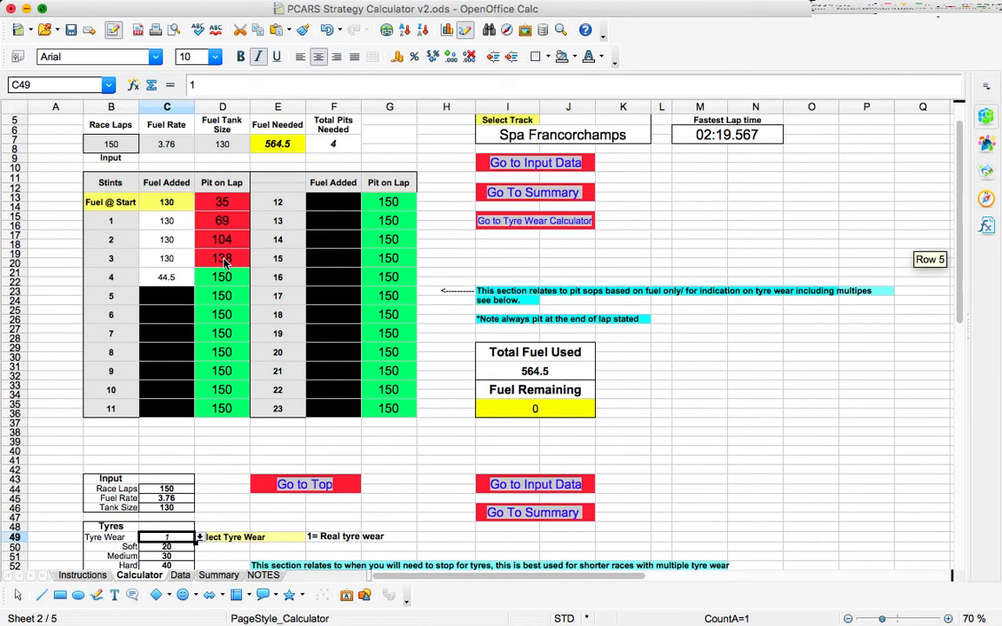
scroll(225, 261, down, 7)
scroll(225, 263, up, 9)
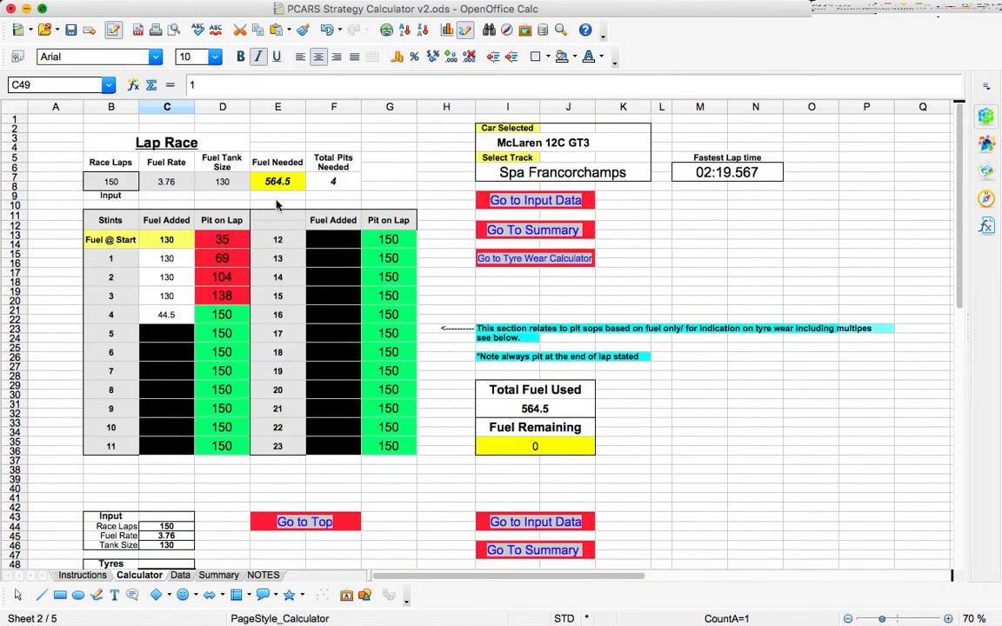
click(213, 236)
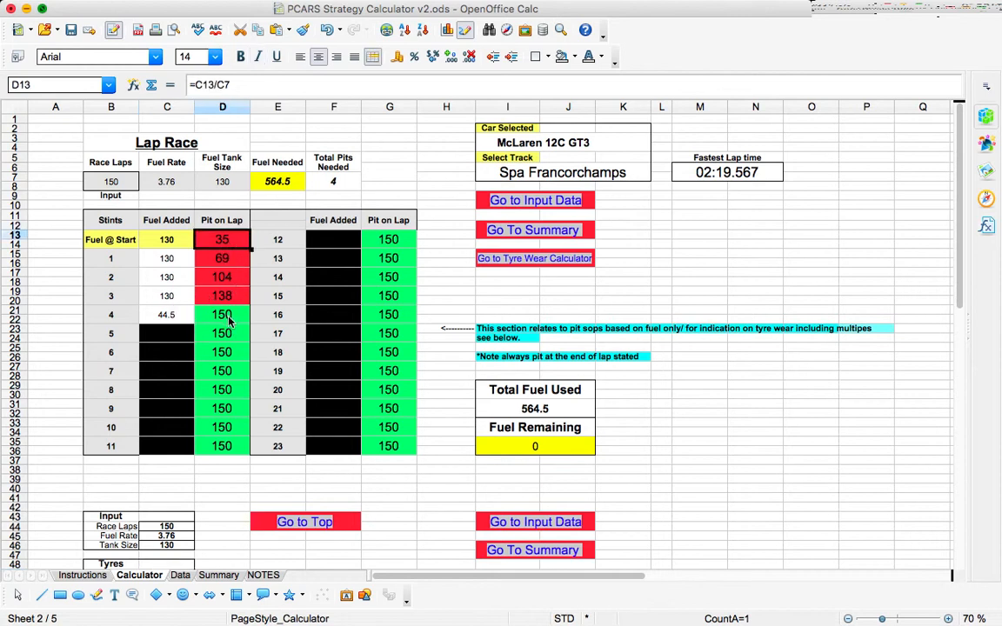
Examine the final soft and medium tyre stops and the full series of hard tyre stops.
scroll(228, 320, down, 9)
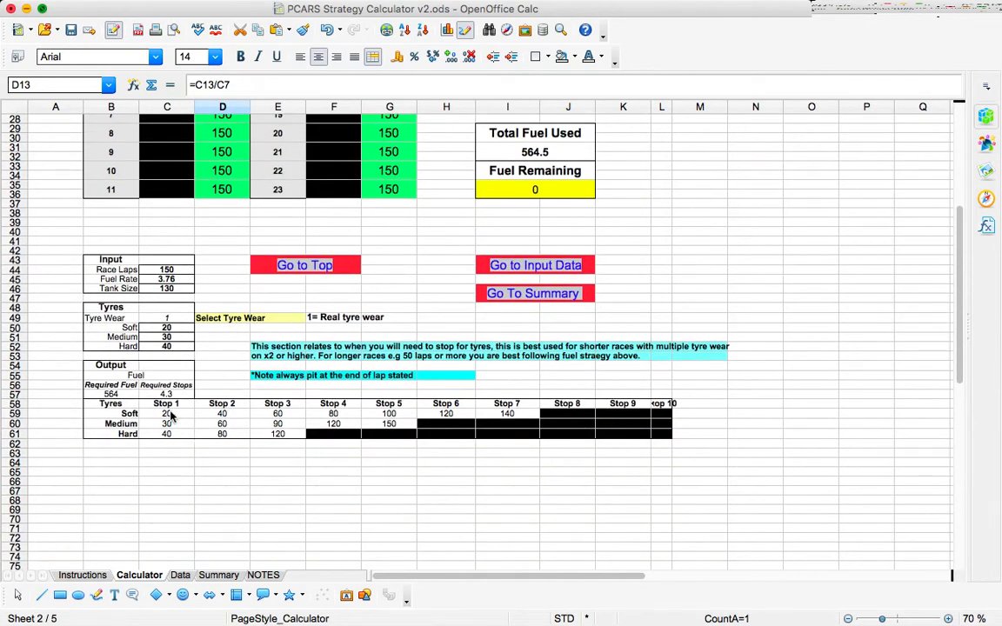
click(518, 415)
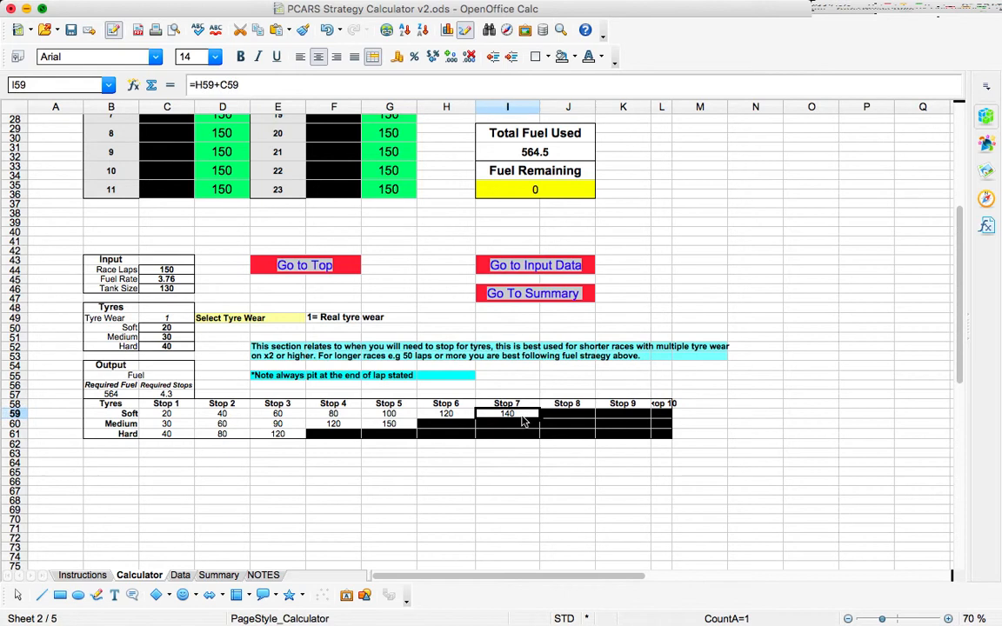
click(402, 425)
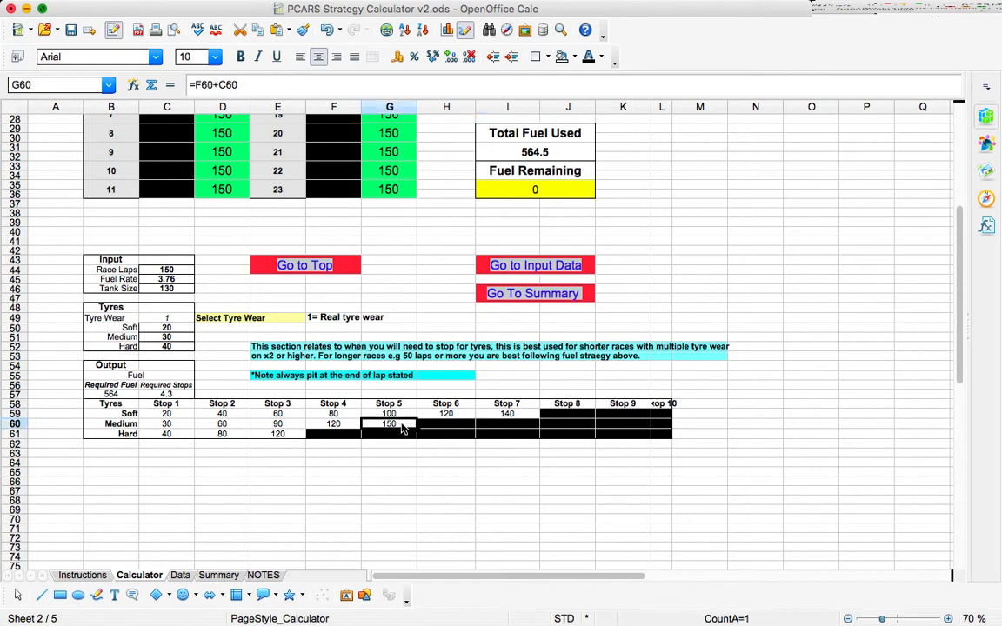
click(294, 434)
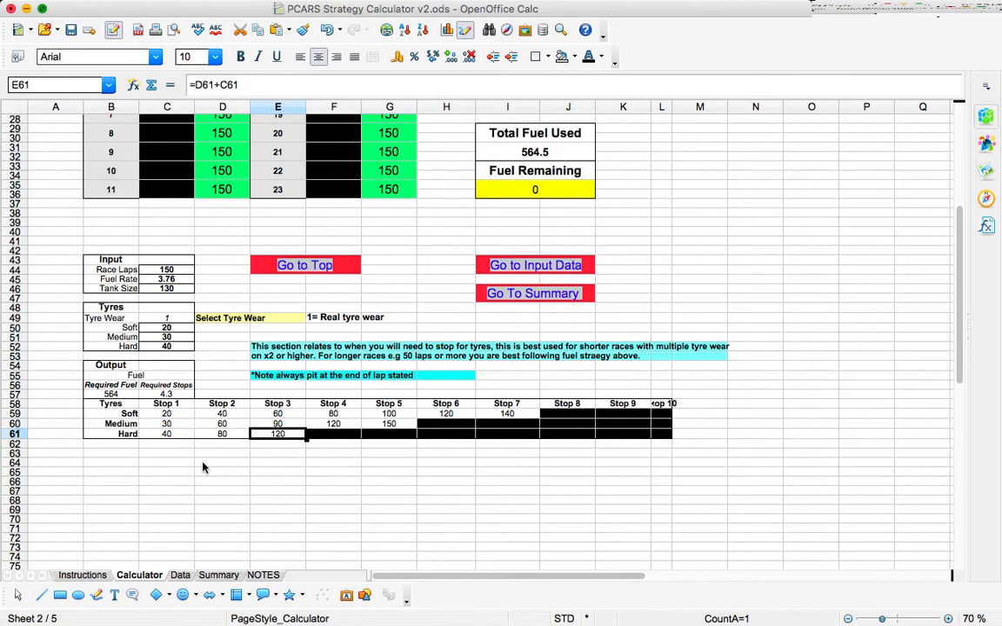
drag(185, 435, 273, 438)
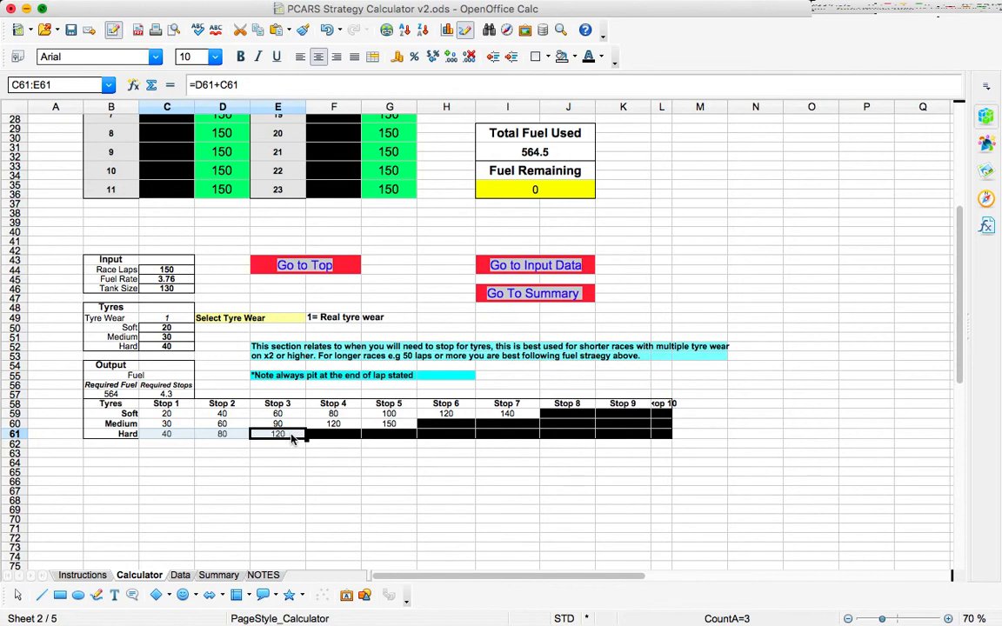
Check the fuel added at stint 4 and compare the soft tyre stops with the hard tyre stops.
scroll(240, 301, up, 7)
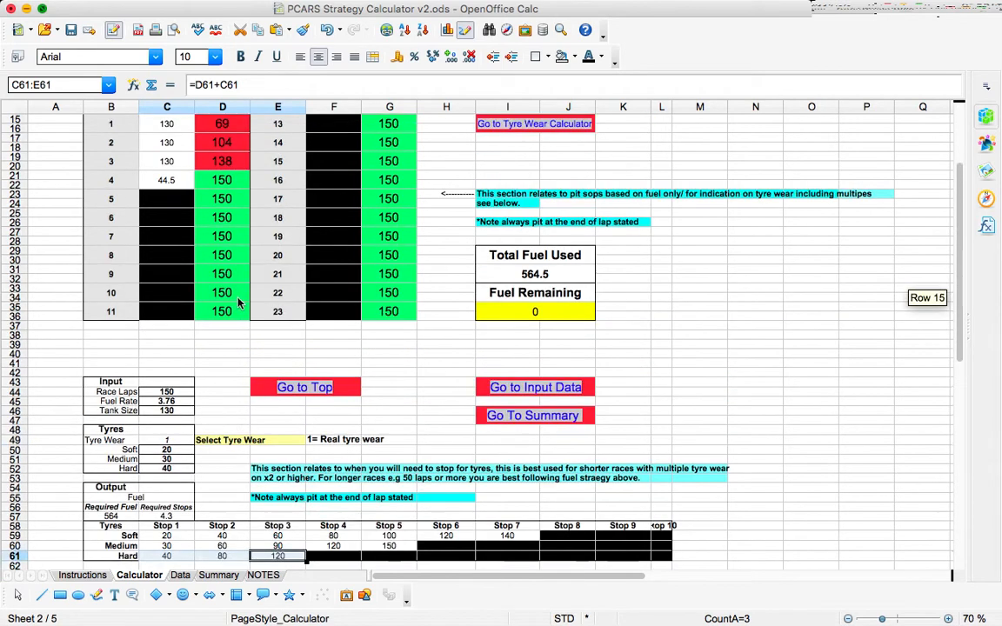
click(170, 263)
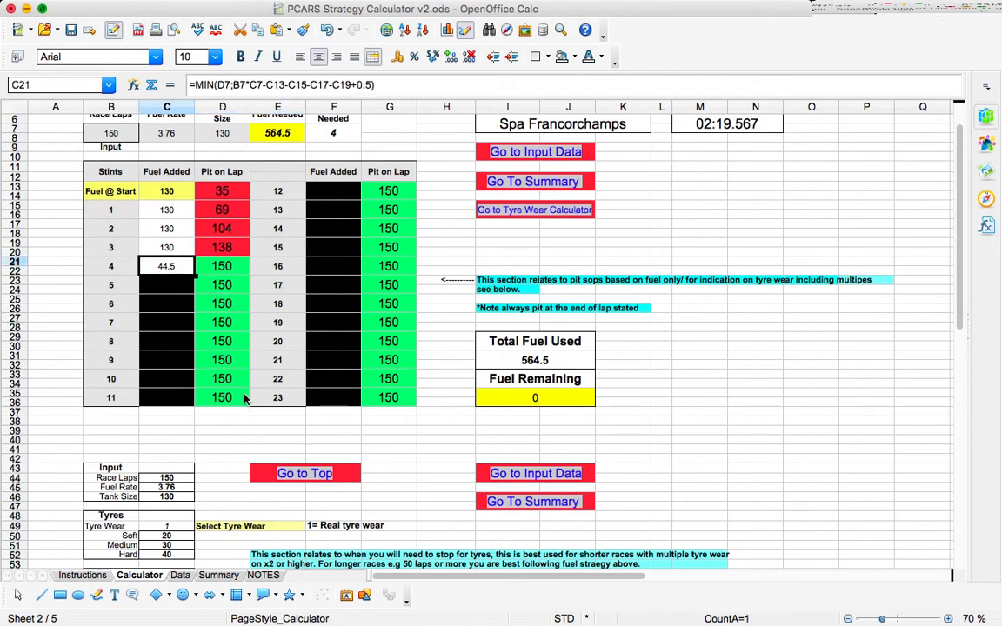
scroll(245, 399, down, 6)
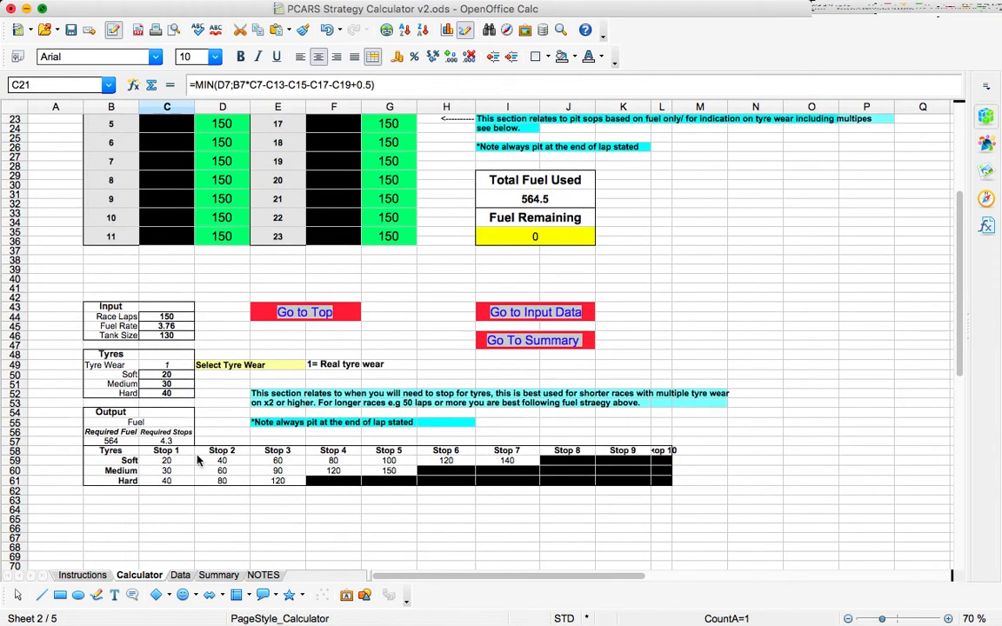
drag(167, 460, 522, 475)
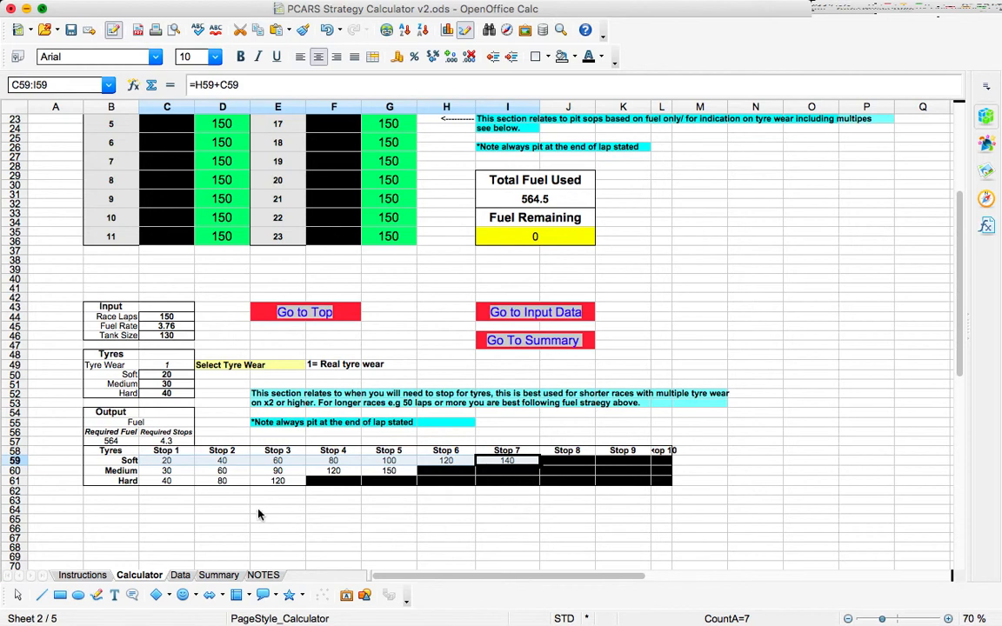
click(169, 482)
drag(169, 483, 277, 481)
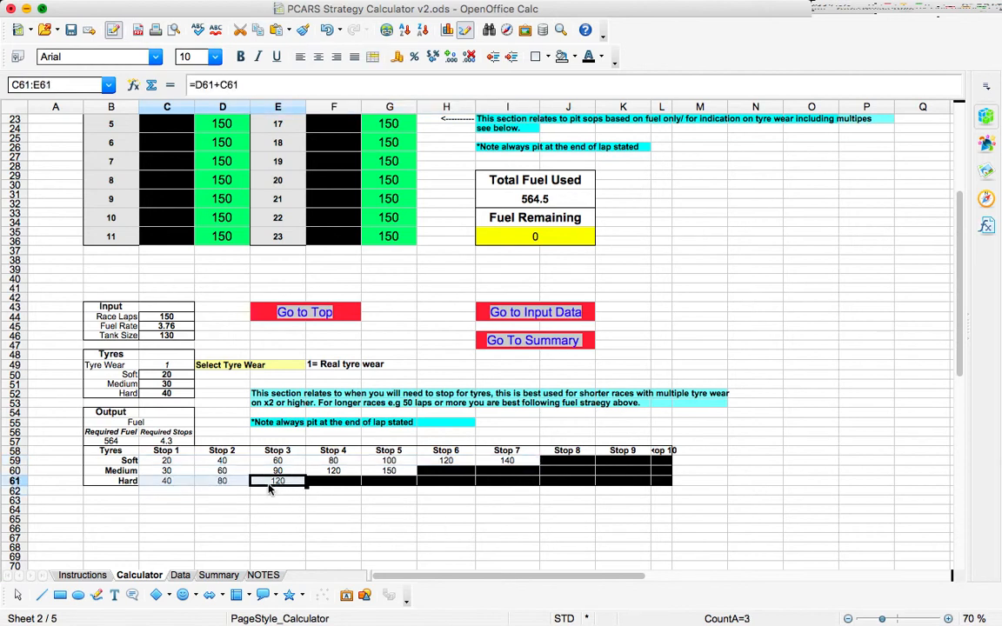
Review the soft, medium and hard tyre life values that the stop laps are calculated from.
click(280, 513)
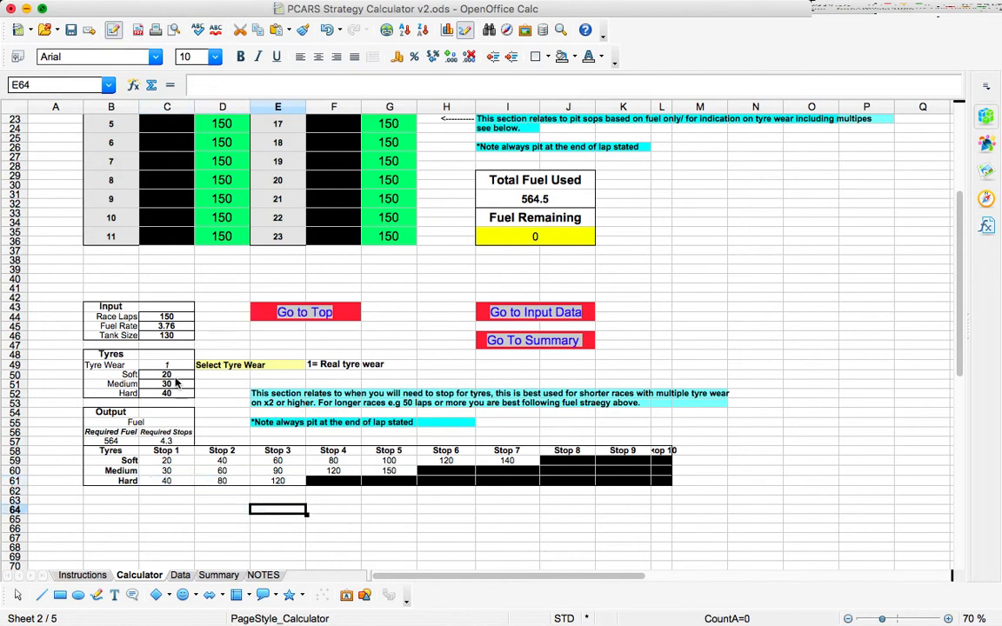
drag(174, 375, 182, 388)
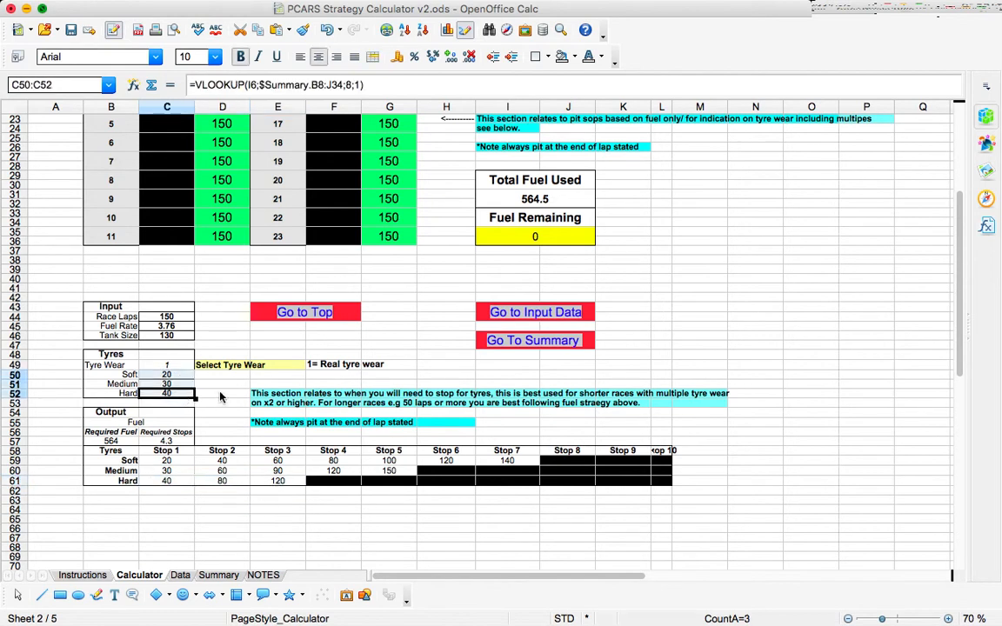
click(213, 393)
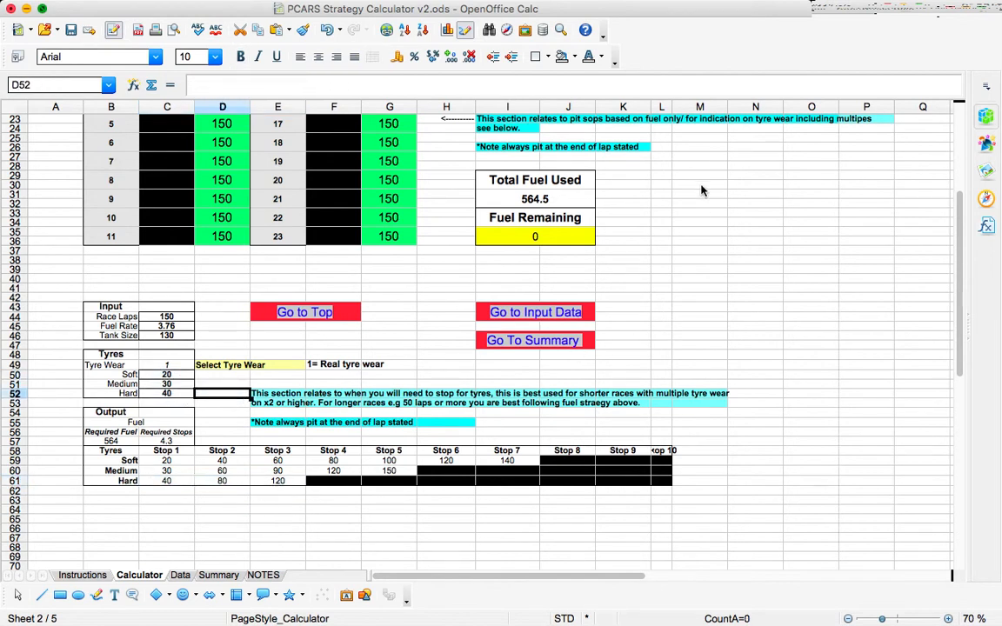
Select the RWD P30 LMP1 as the car for Spa Francorchamps and go to the input data sheet.
scroll(702, 190, up, 7)
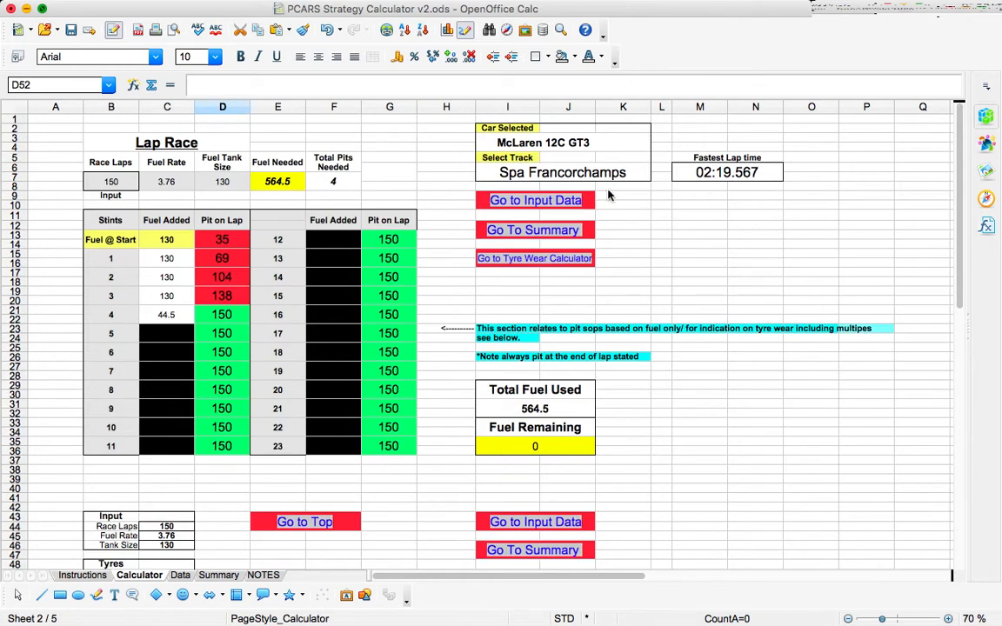
click(628, 142)
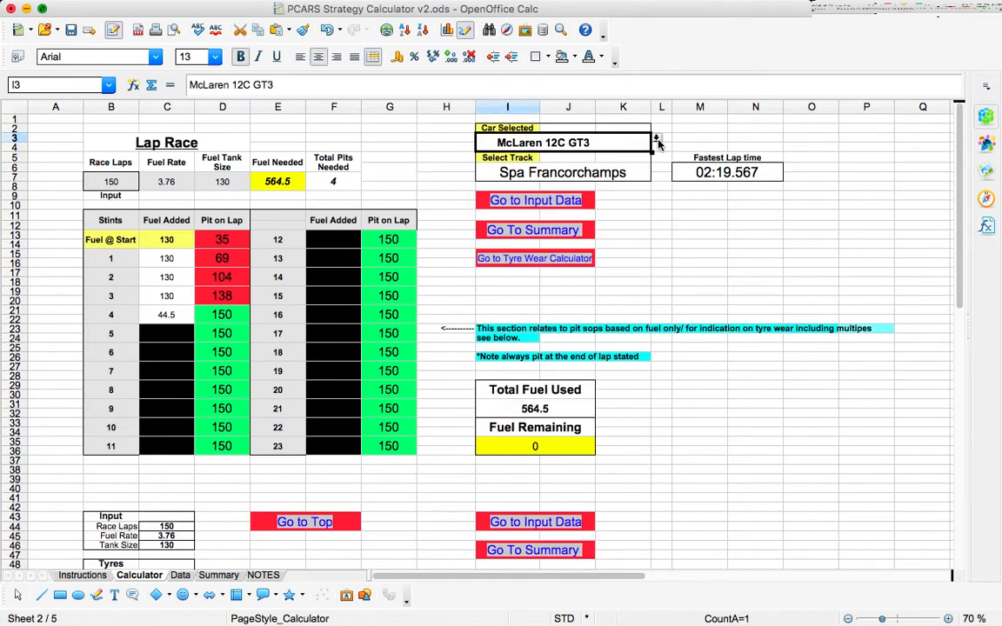
click(657, 140)
scroll(523, 176, down, 5)
scroll(523, 177, up, 5)
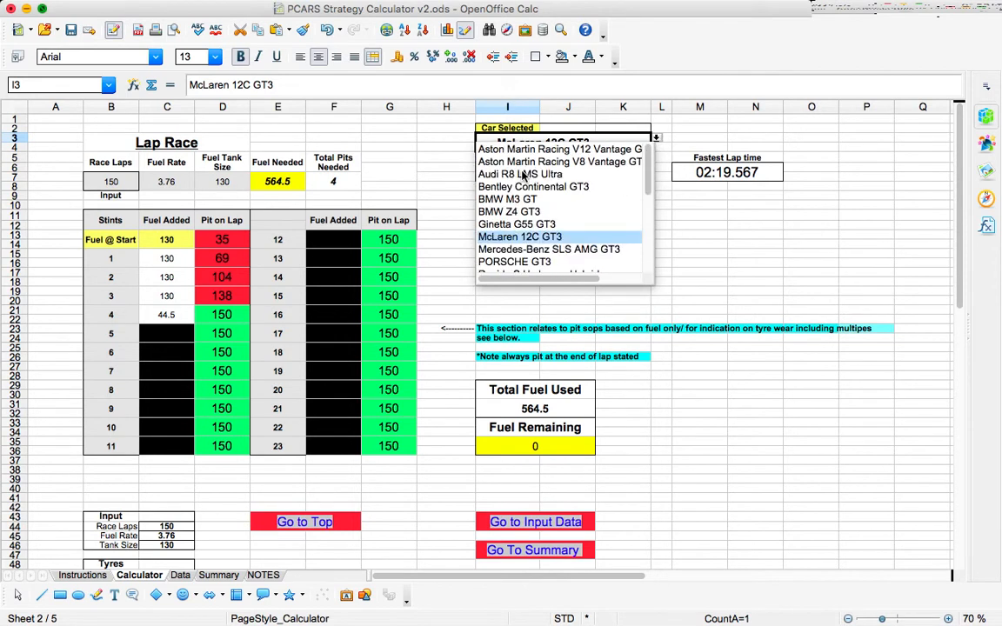
scroll(560, 213, down, 5)
click(561, 211)
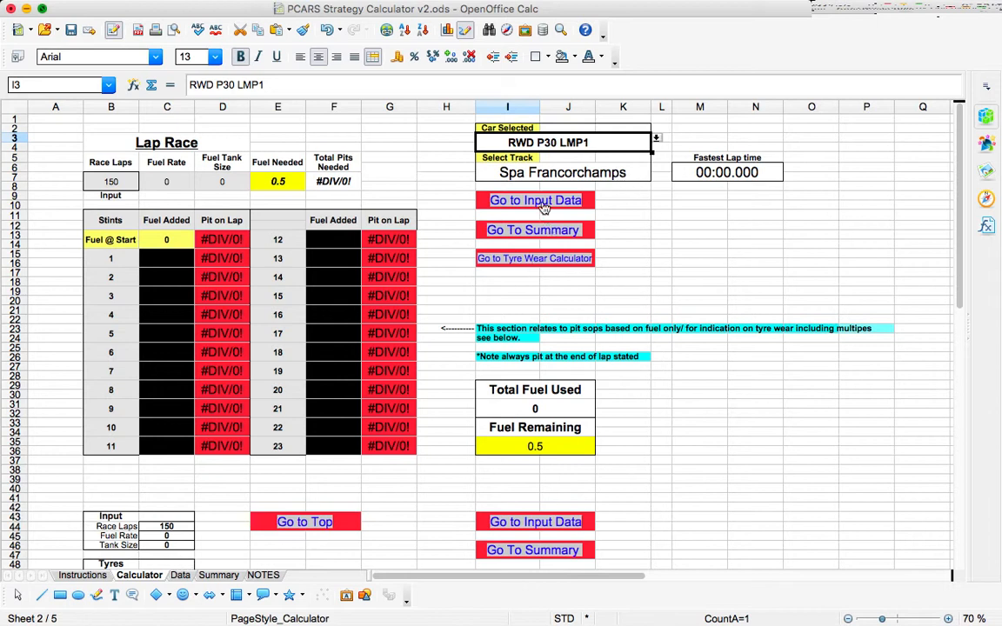
click(492, 200)
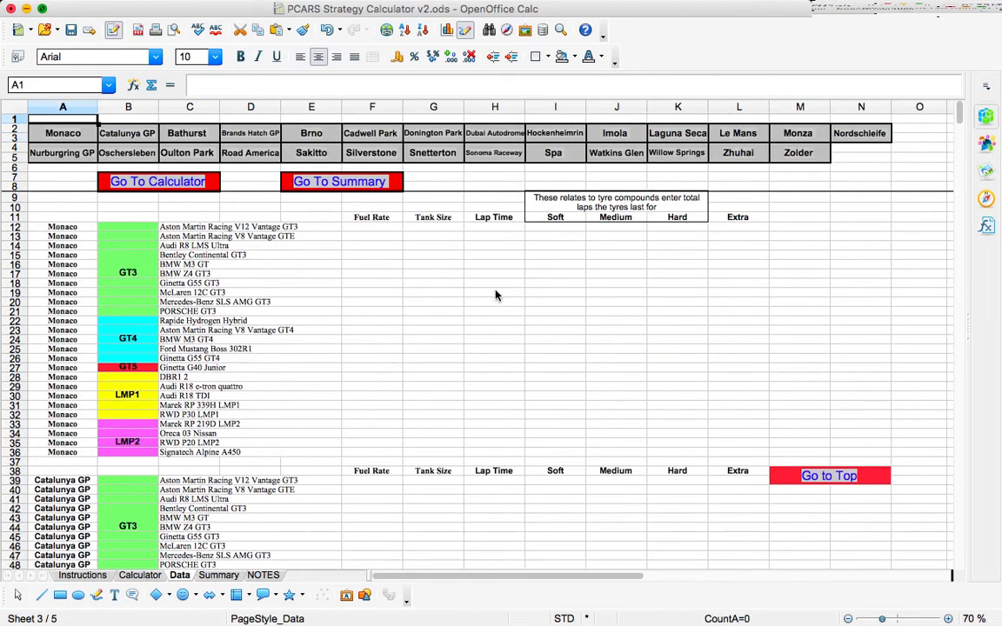
Enter a fuel rate of 4.5 and a tank size of 60 for the RWD P30 LMP1 at Spa.
click(555, 153)
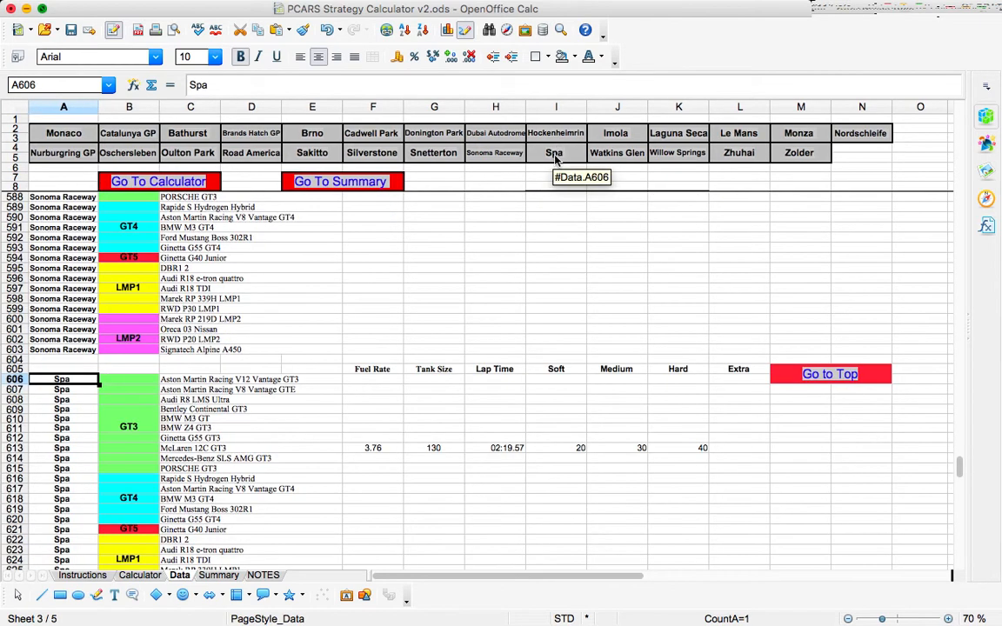
scroll(322, 380, down, 4)
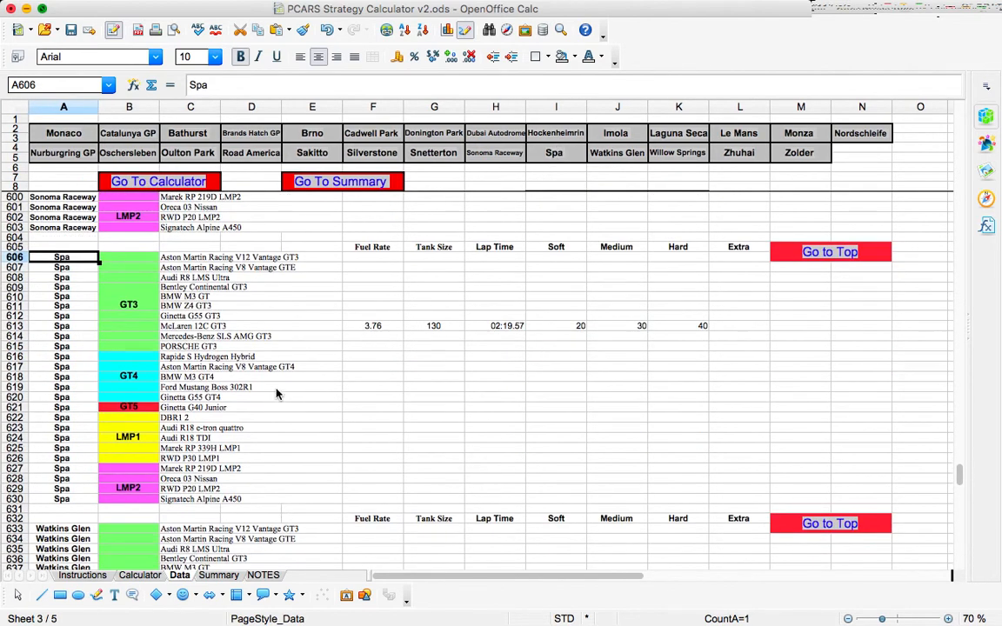
click(224, 458)
key(Right)
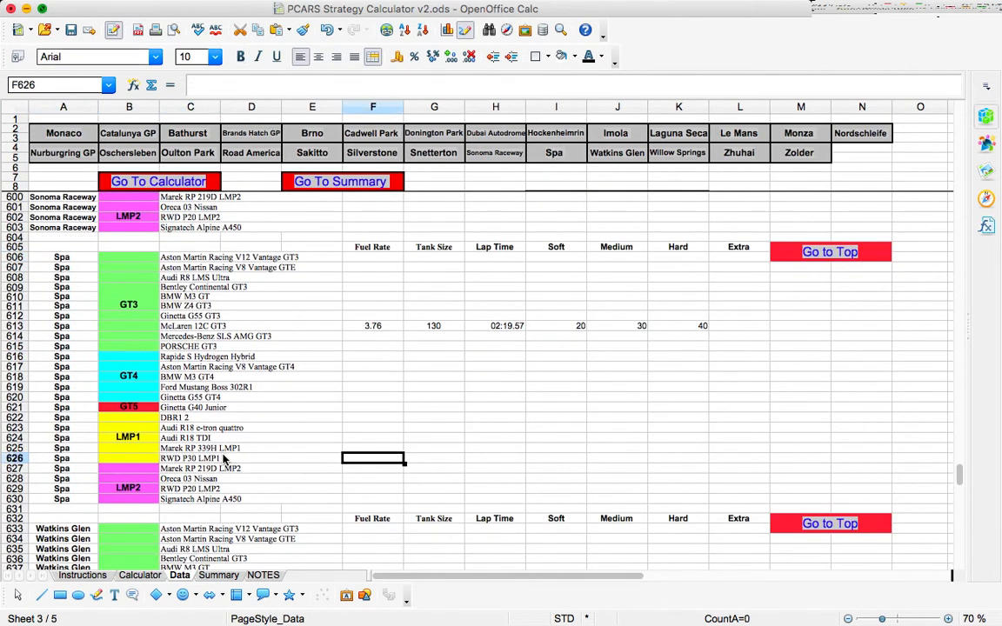
text(4.5)
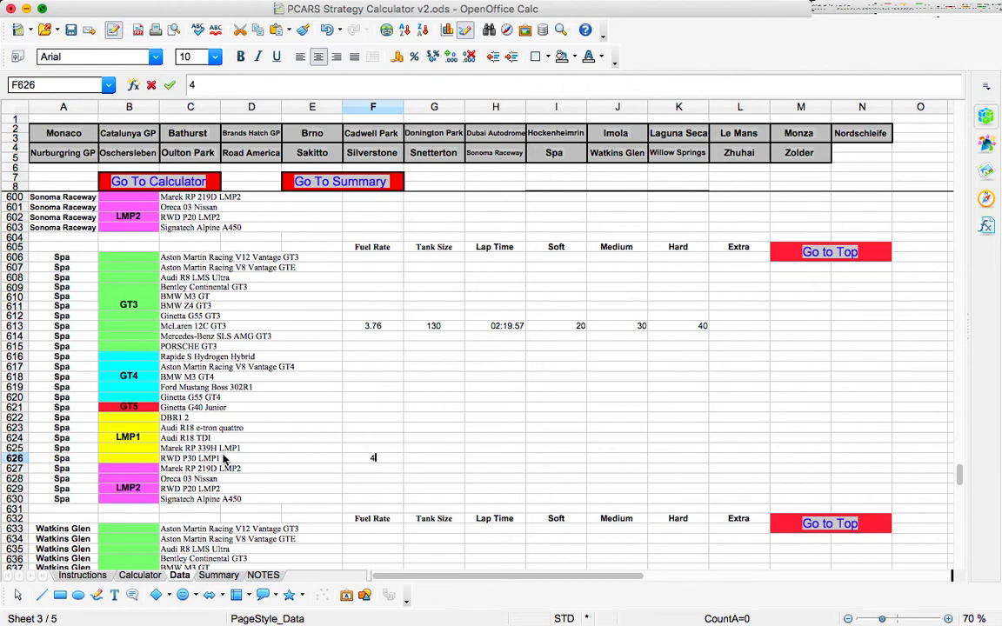
key(Tab)
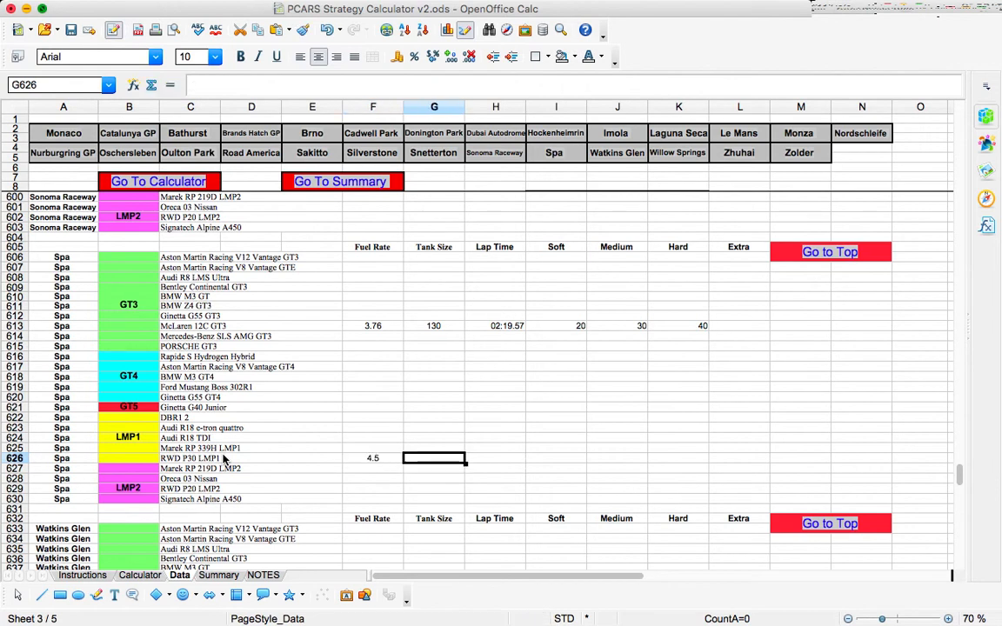
text(60)
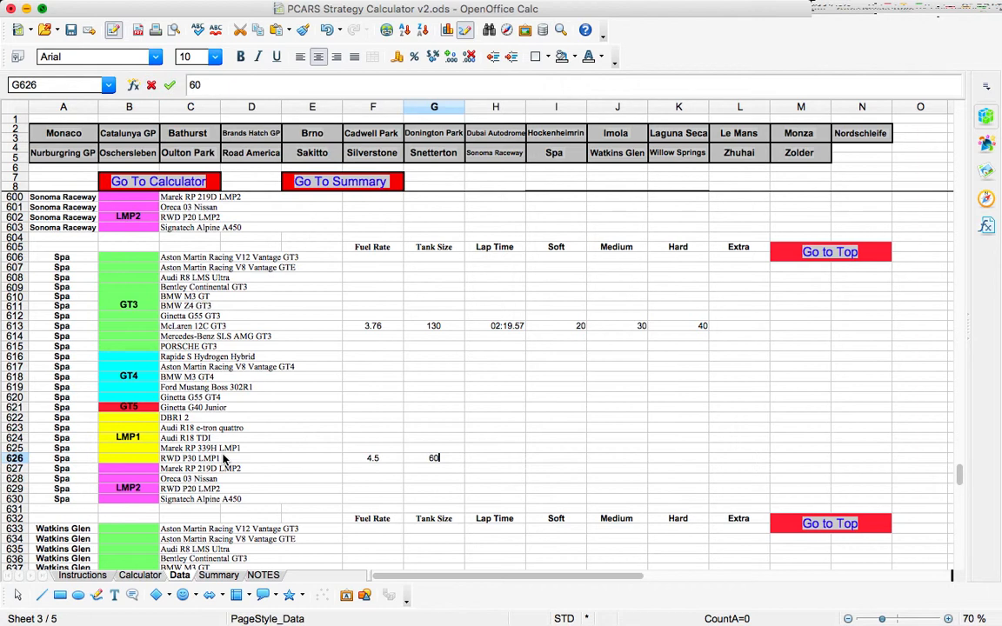
key(Tab)
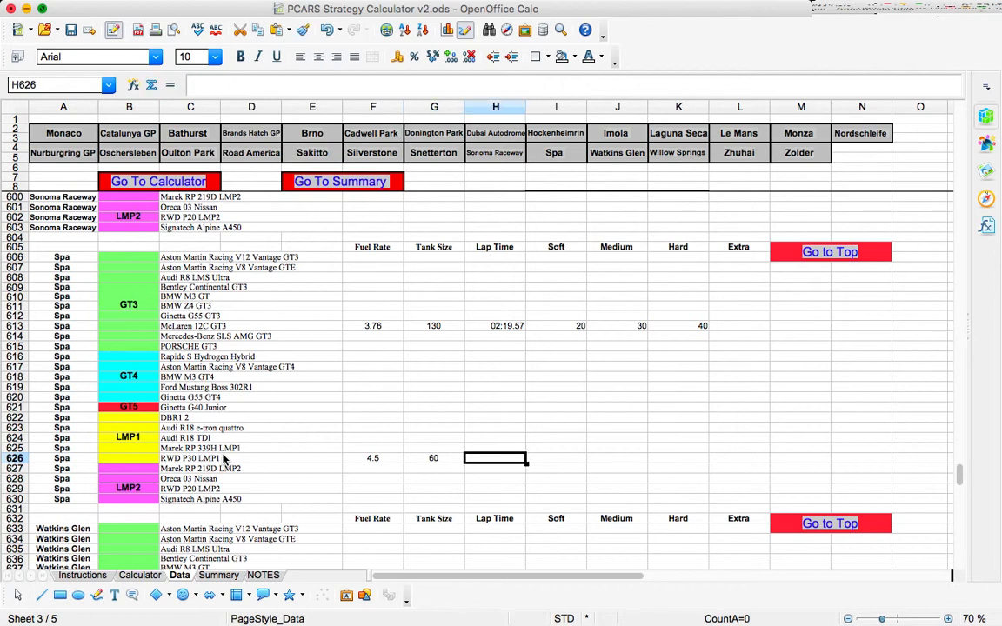
Try entering 1:45 as the lap time for the RWD P30 LMP1 at Spa.
text(1:)
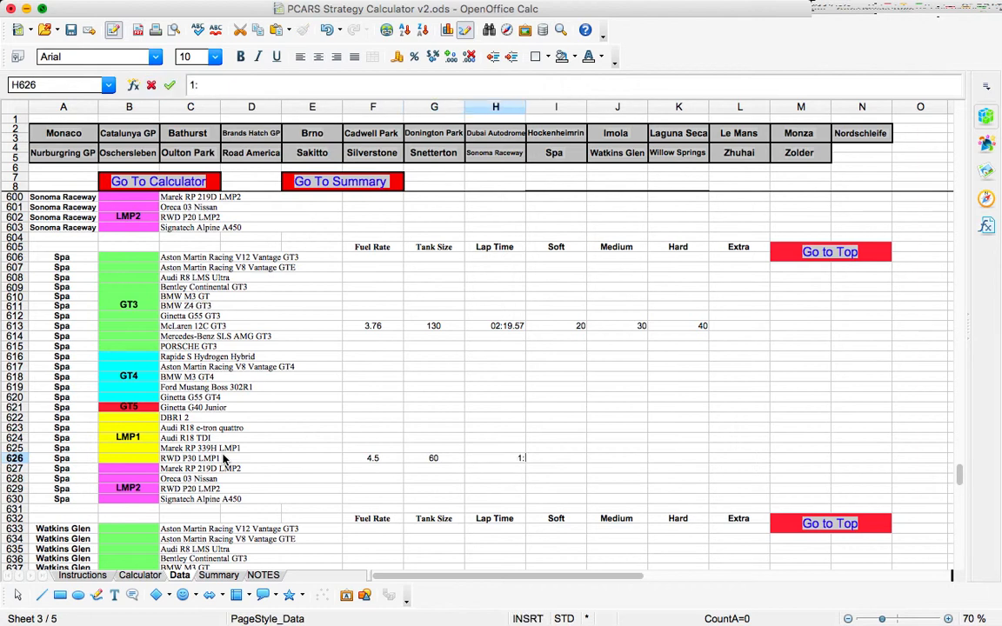
text(45)
key(Tab)
key(Left)
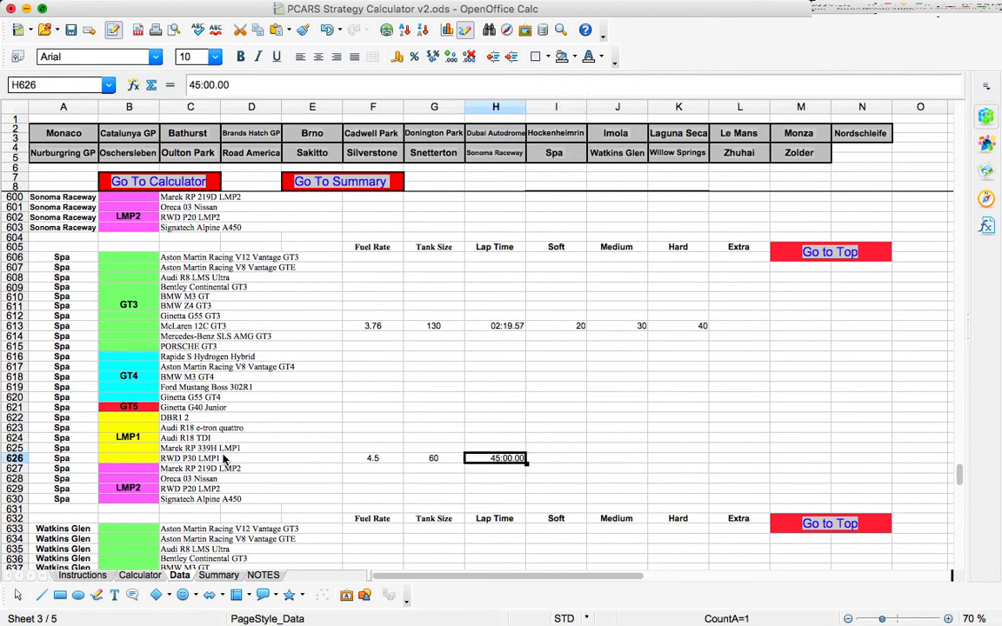
Format the RWD P30 LMP1's Spa lap time cell as time with the format code MM:SS.000.
right_click(505, 467)
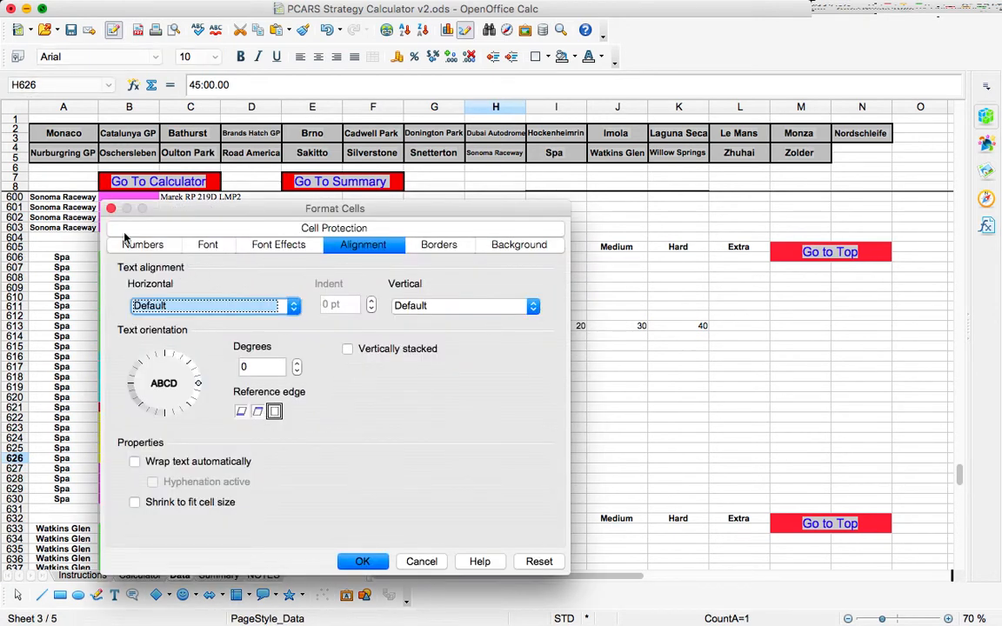
click(139, 243)
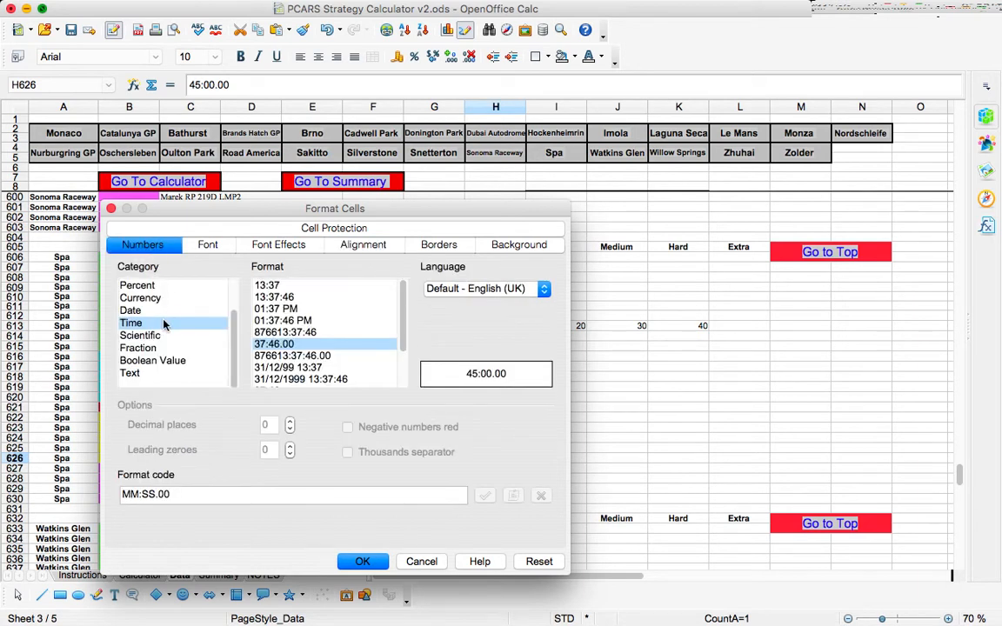
click(319, 346)
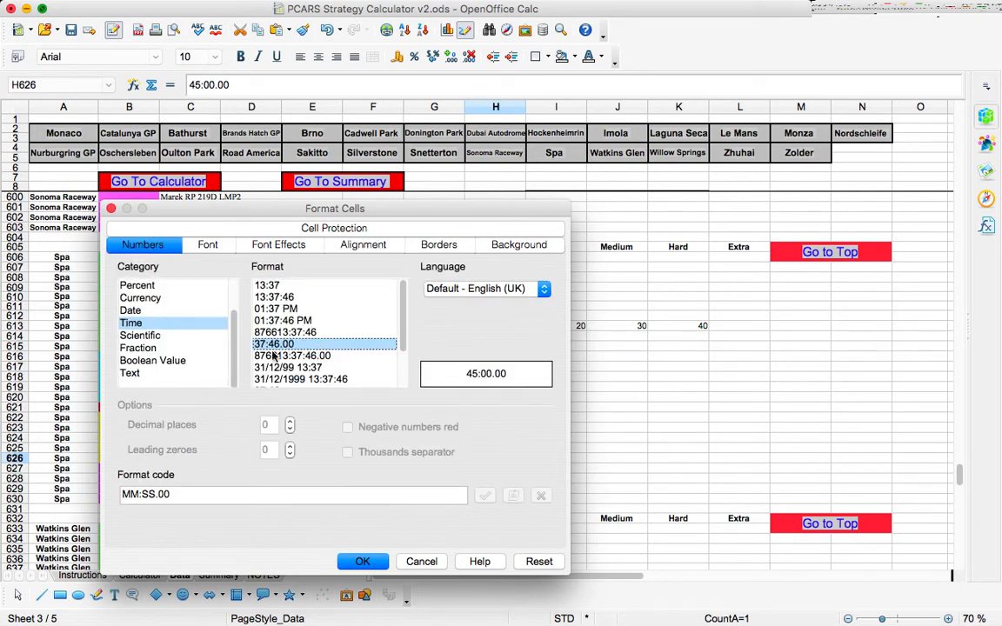
click(181, 497)
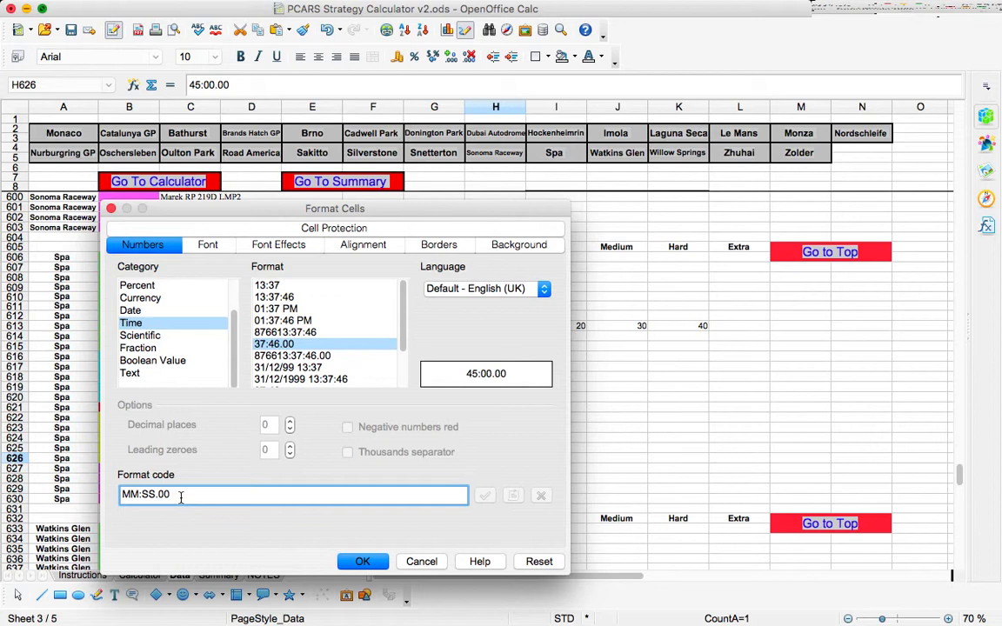
text(0)
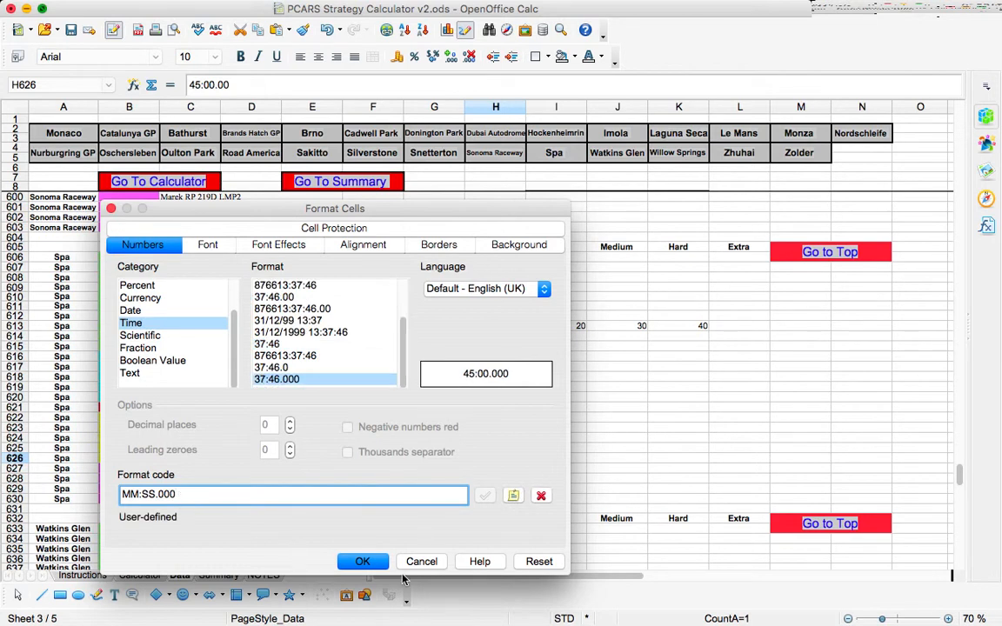
click(358, 561)
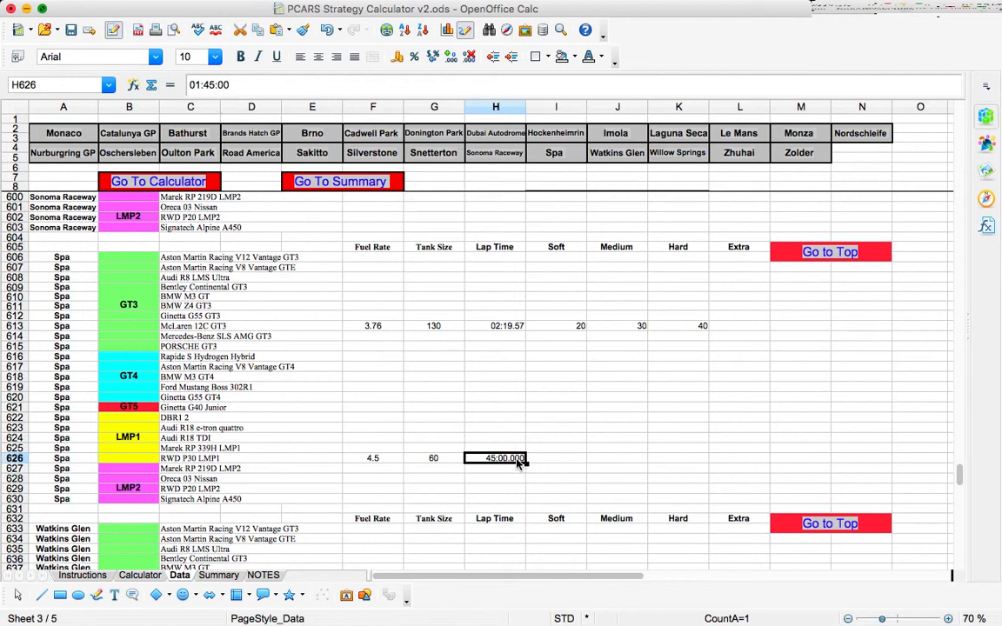
Clear the RWD P30 LMP1's lap time and paste only the formats of the McLaren 12C GT3's lap time cell onto it.
key(BackSpace)
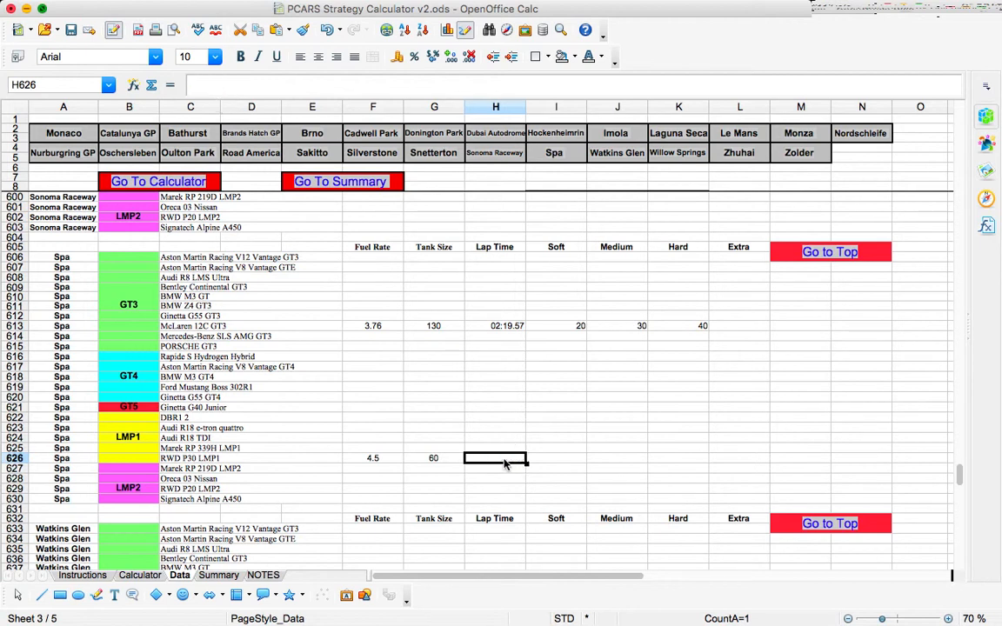
key(Up)
key(Up)
click(503, 331)
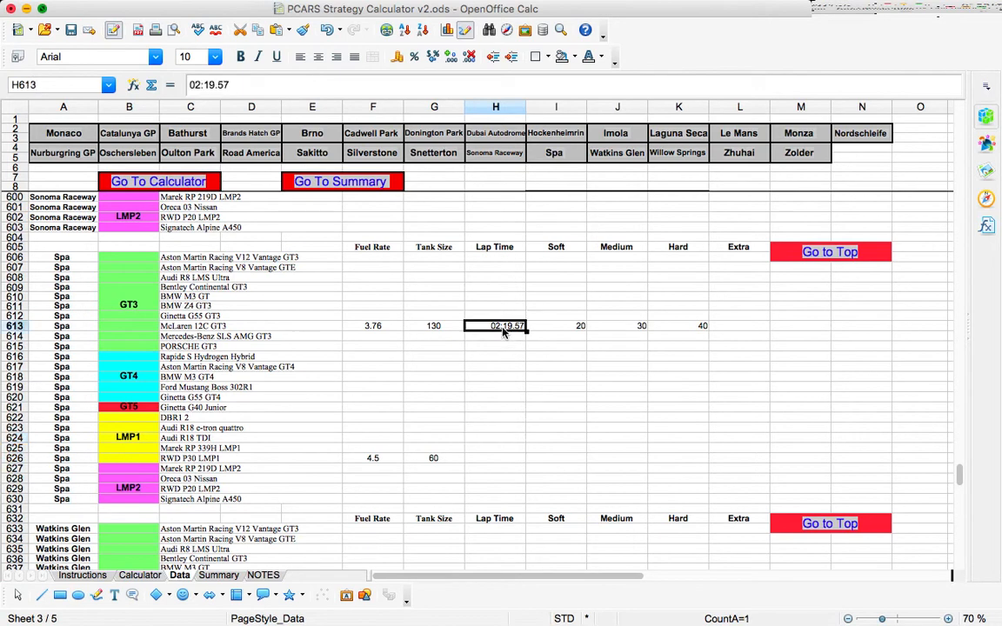
click(484, 460)
right_click(484, 460)
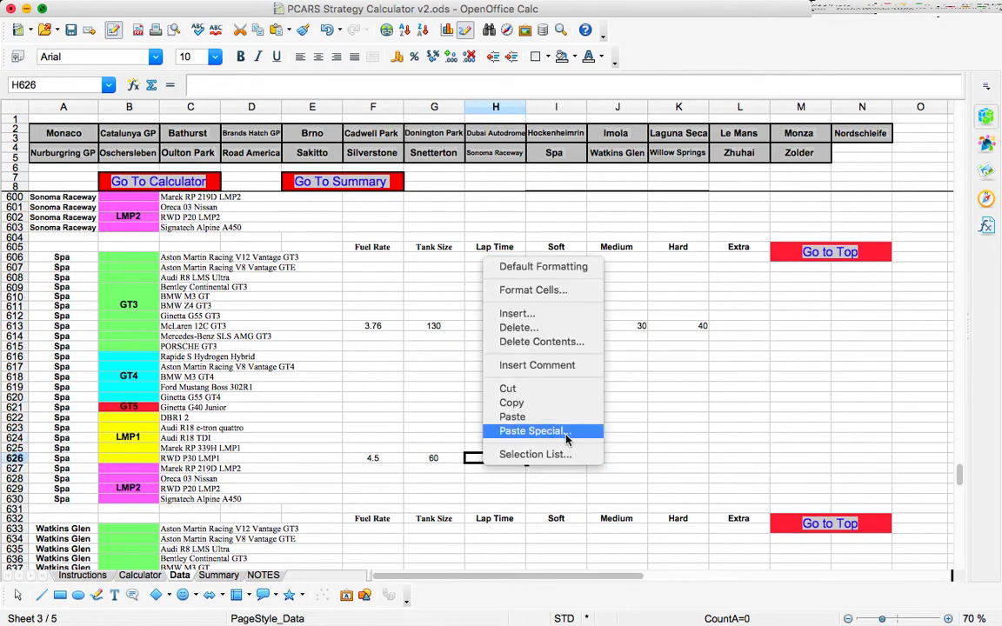
click(545, 293)
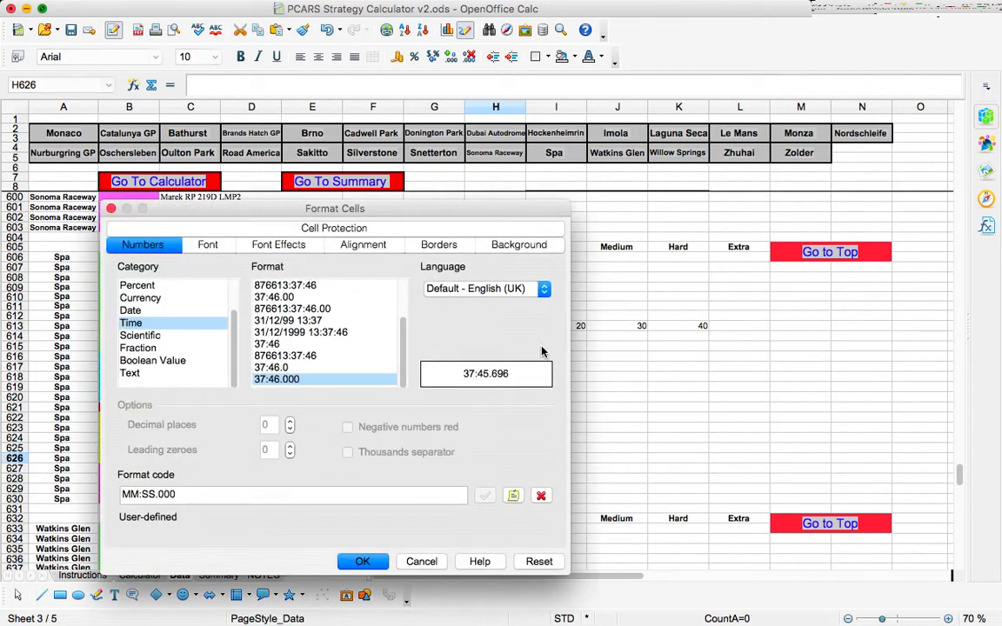
click(363, 561)
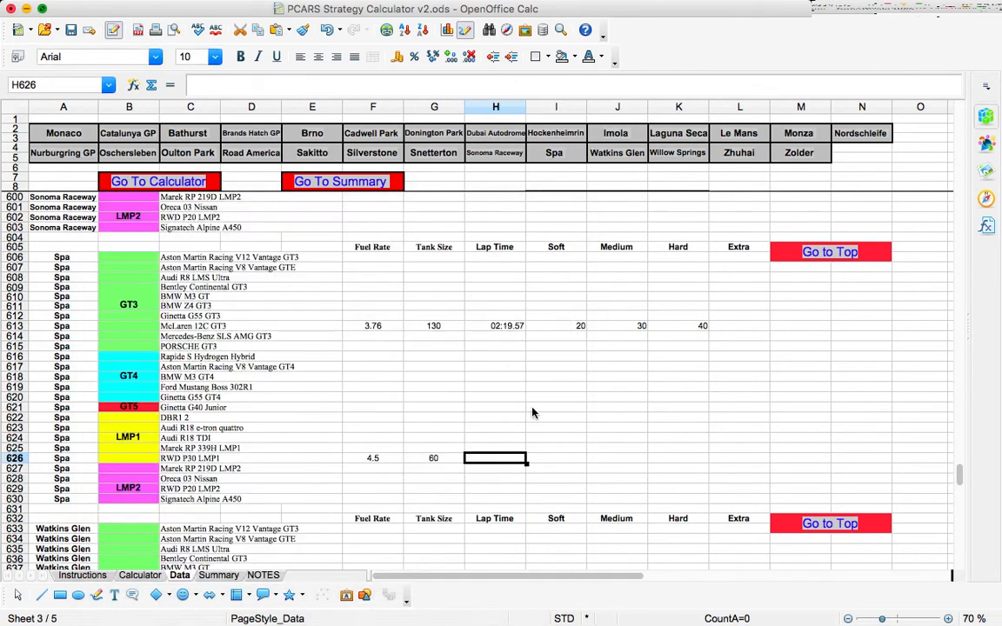
right_click(501, 462)
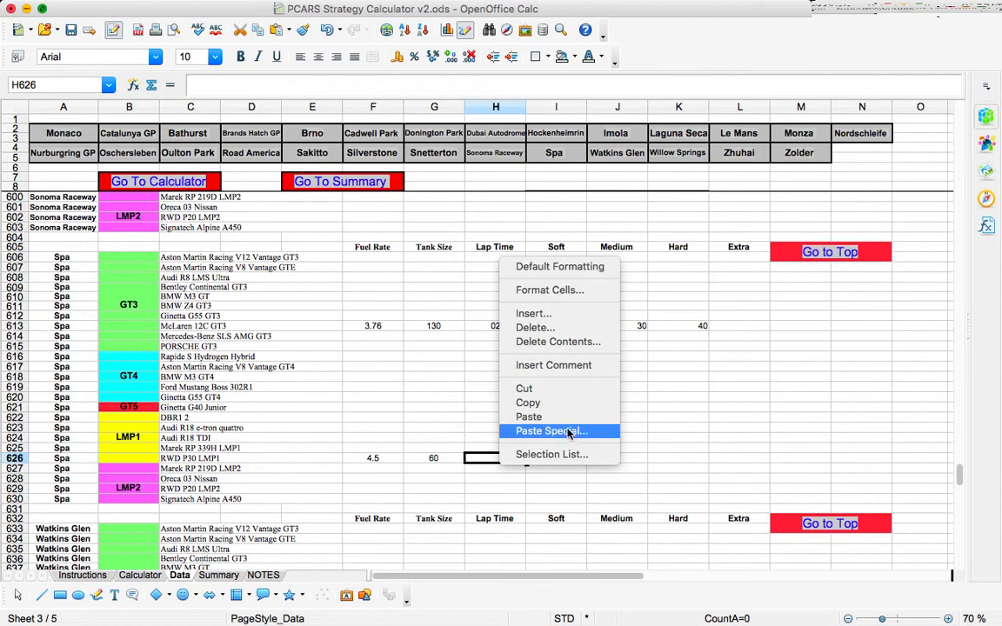
click(549, 432)
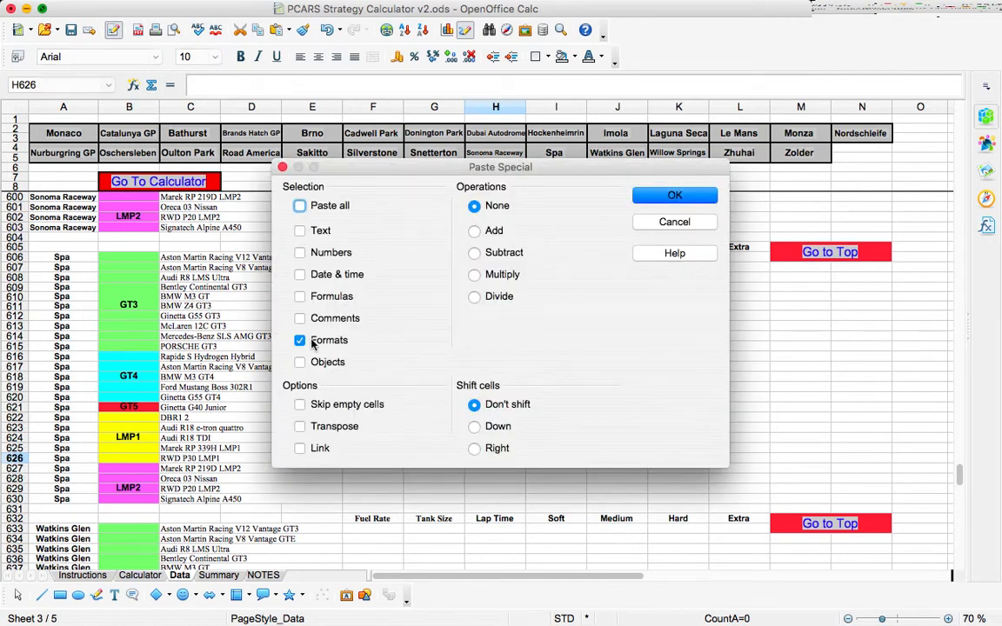
click(673, 196)
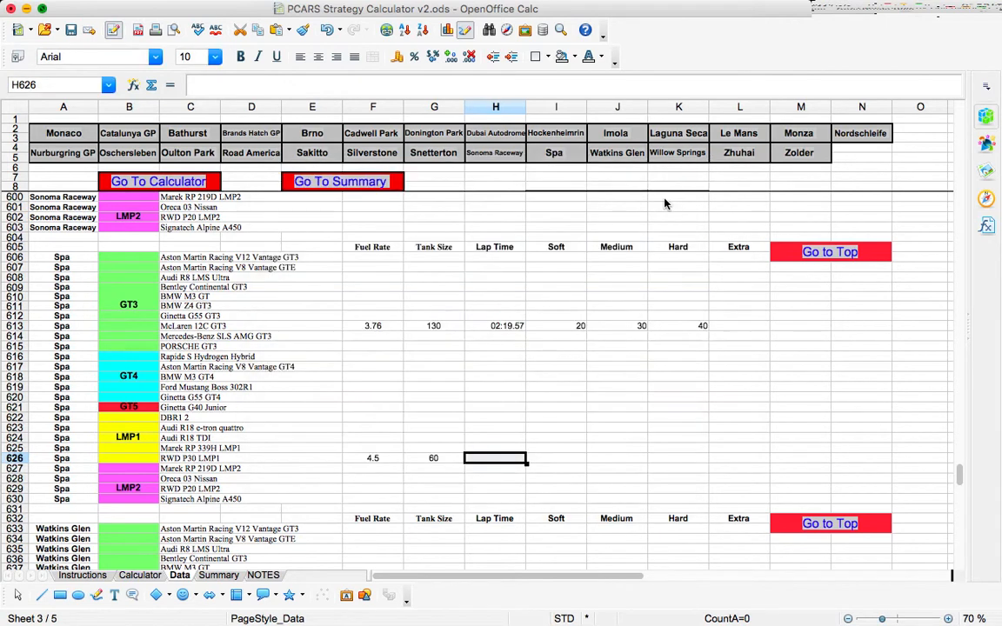
Enter 1:45.564 as the lap time for the RWD P30 LMP1 at Spa.
text(1)
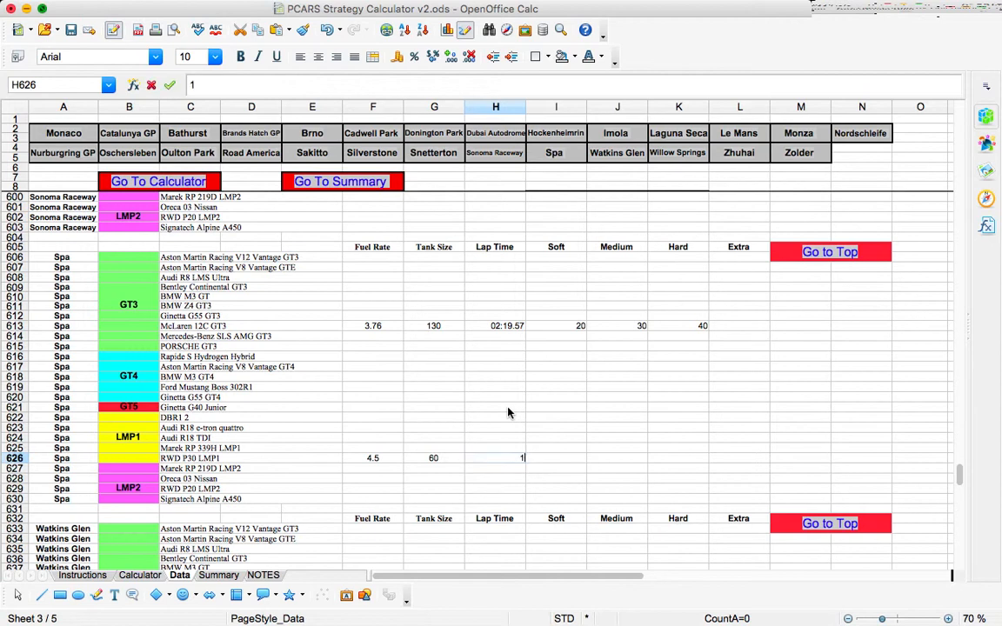
text(:45.564)
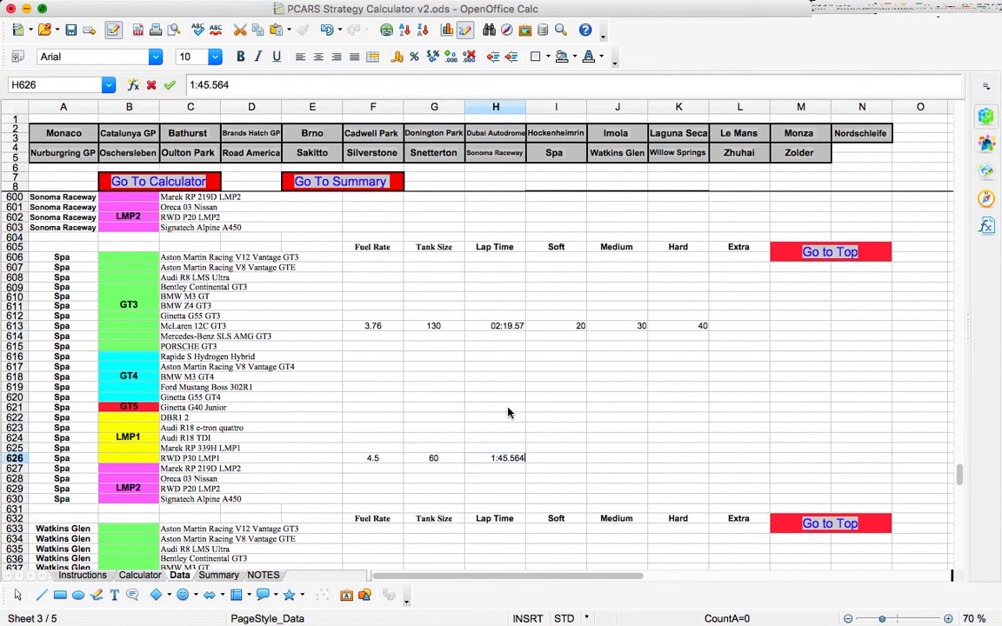
key(Tab)
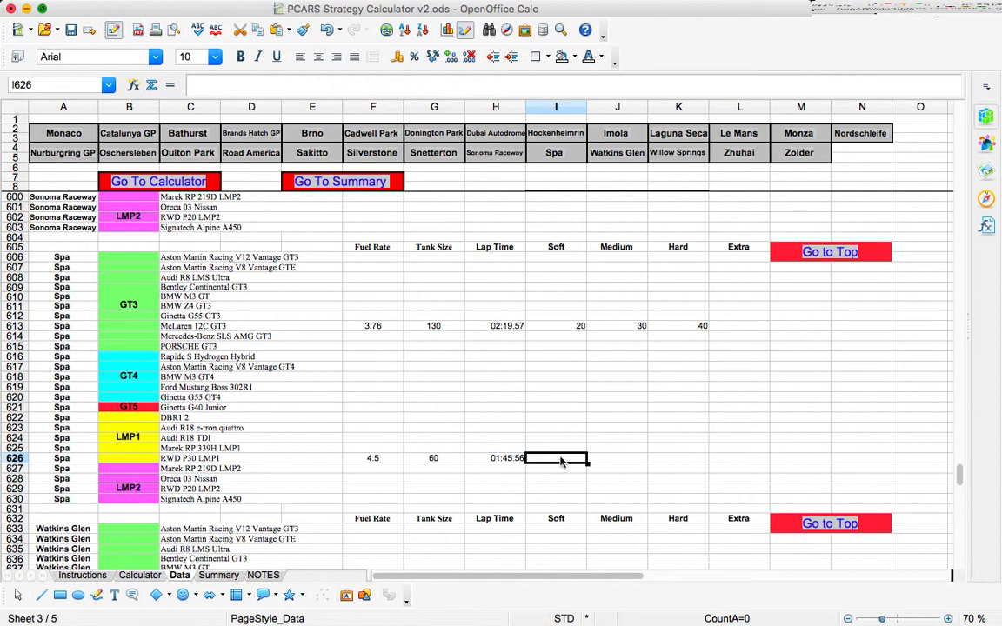
Return to the calculator and select the RWD P30 LMP1 as the car again.
click(829, 254)
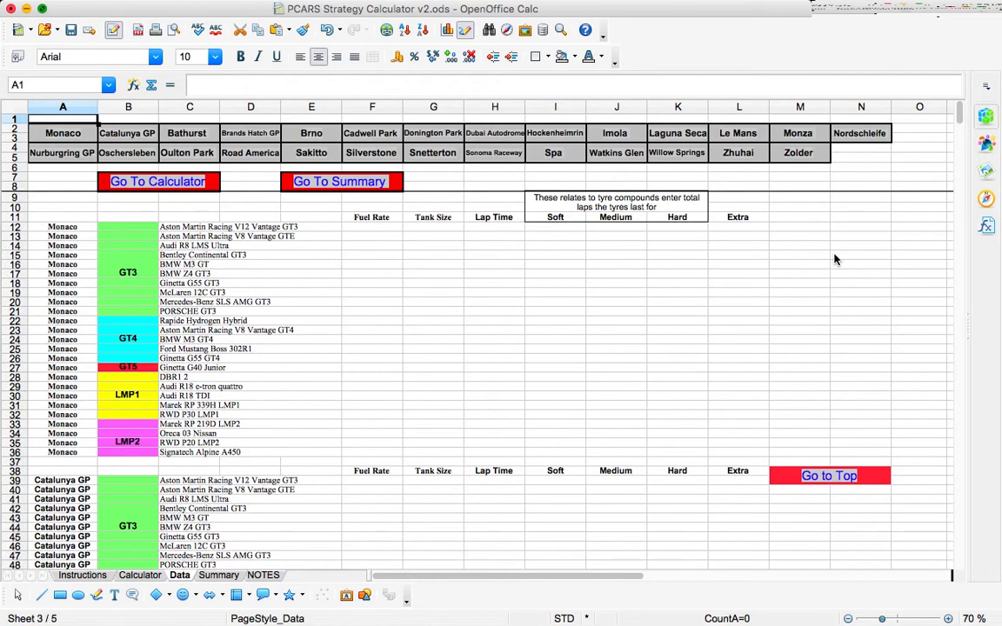
click(173, 180)
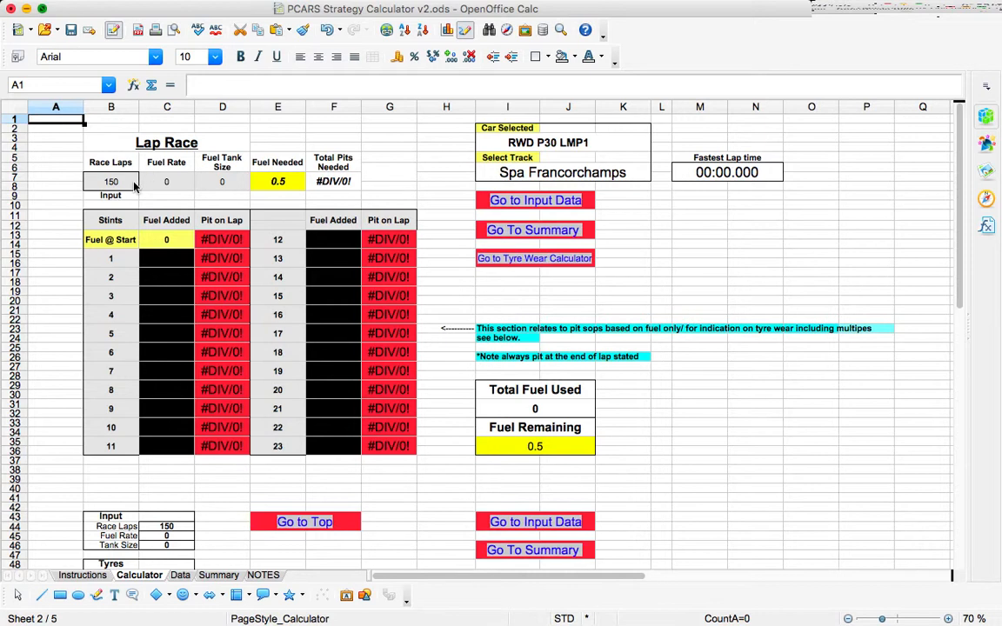
click(649, 143)
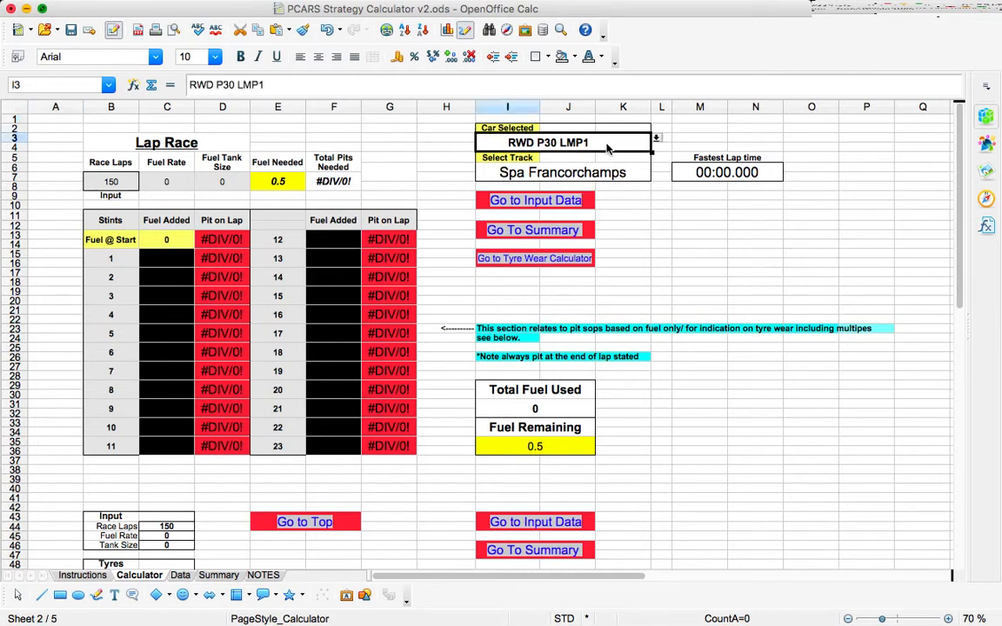
click(654, 138)
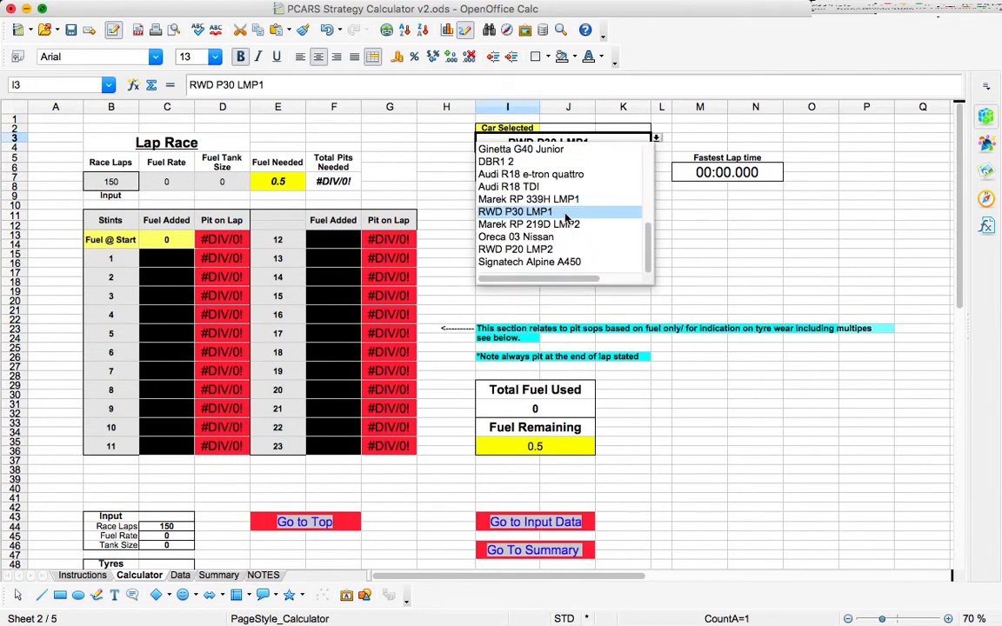
click(515, 211)
click(700, 215)
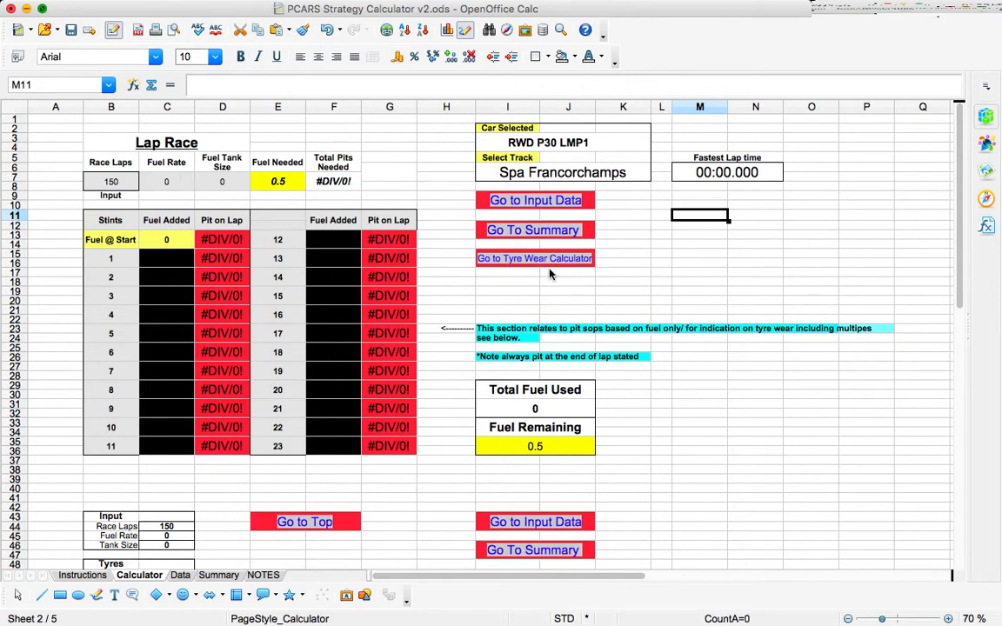
Change the selected car to the McLaren 12C GT3 for Spa Francorchamps.
click(509, 141)
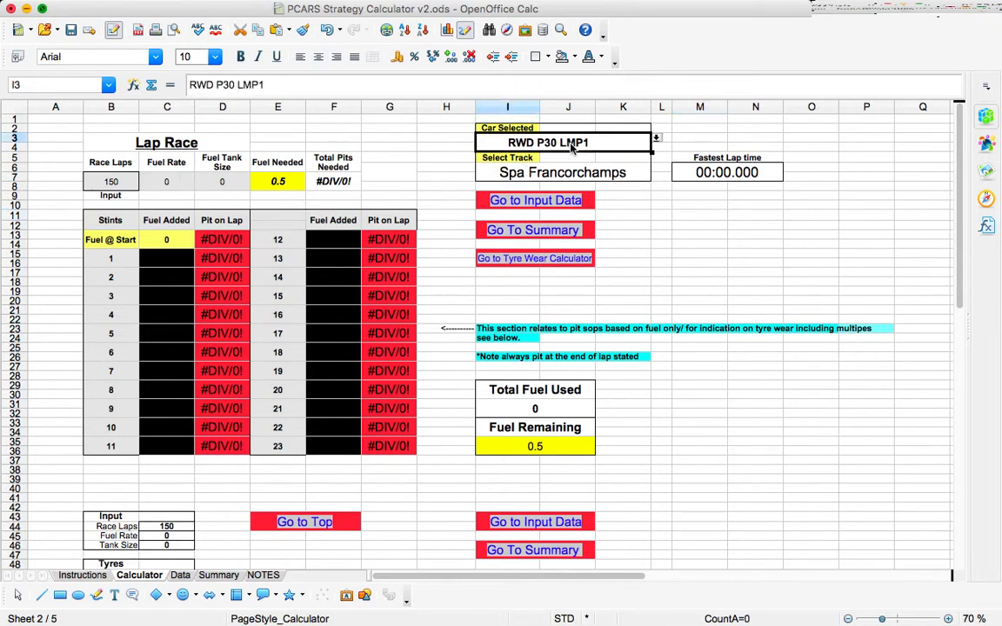
click(655, 139)
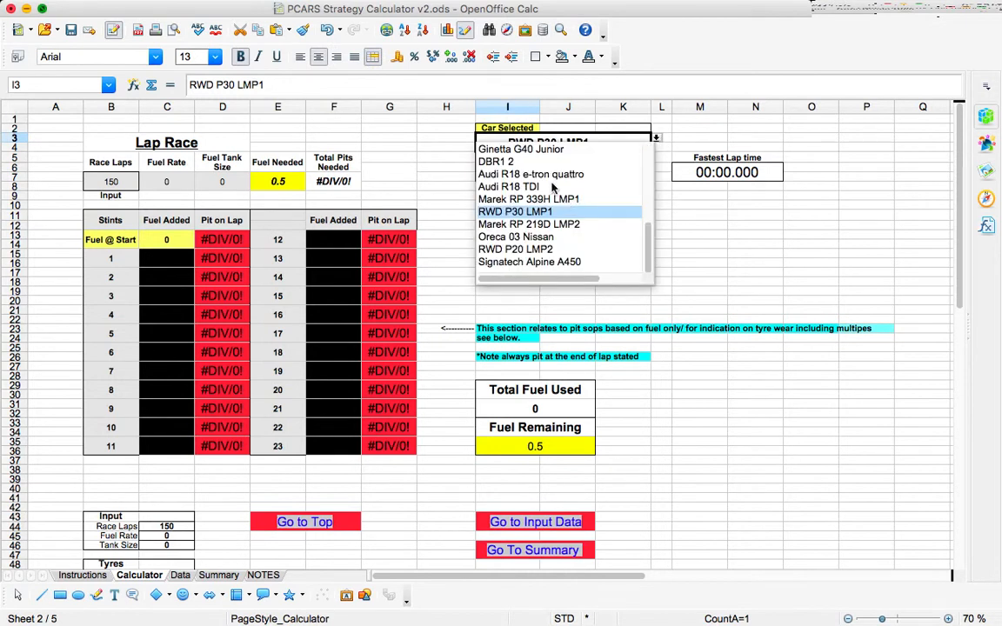
scroll(548, 171, up, 3)
scroll(549, 172, up, 3)
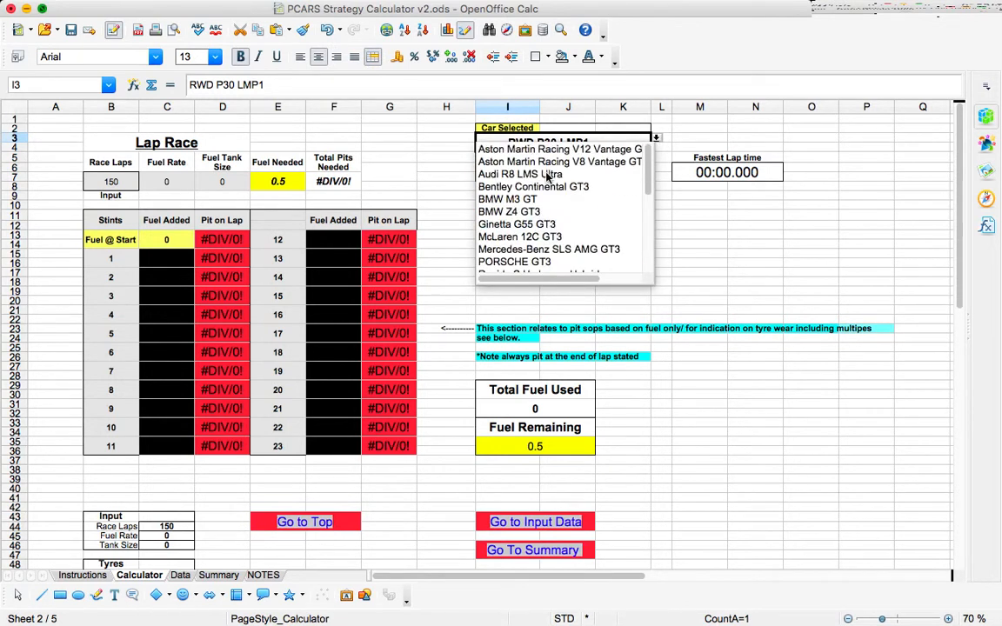
click(487, 252)
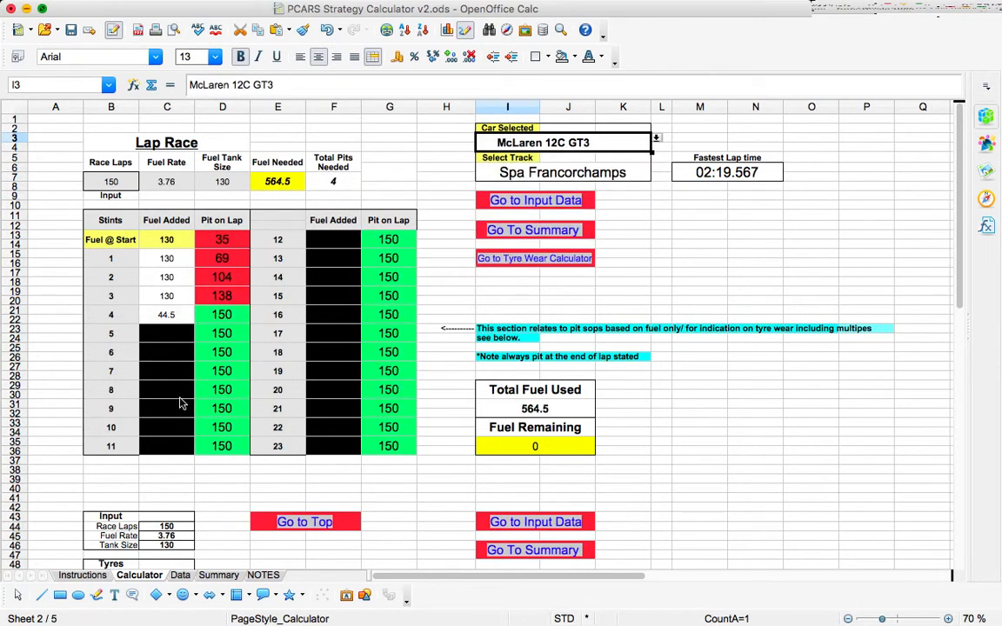
Examine the McLaren 12C GT3's values on the Summary sheet, including the Spa Francorchamps row and the Extra column.
click(180, 576)
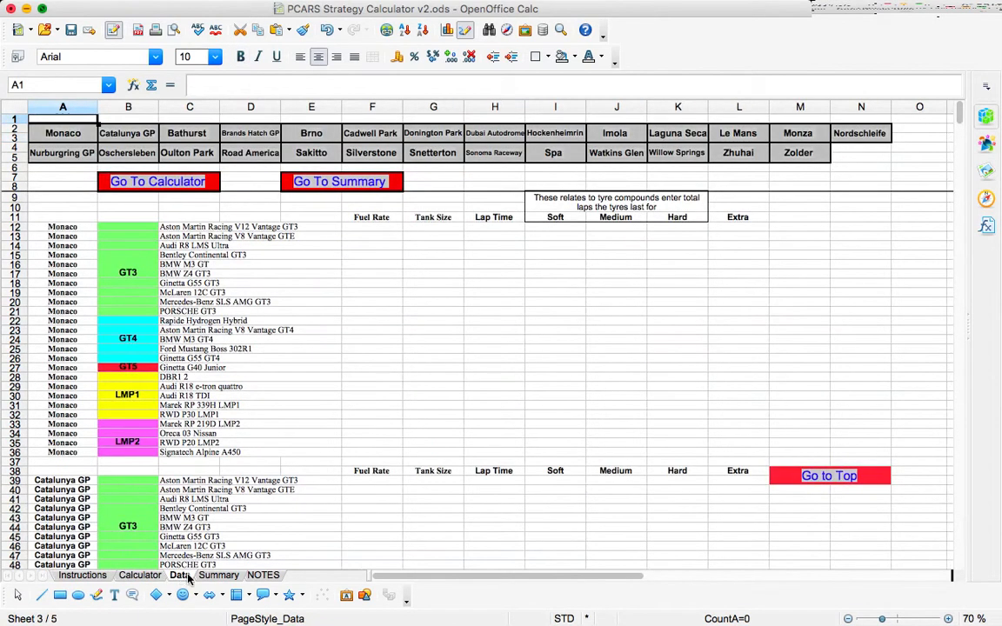
click(217, 576)
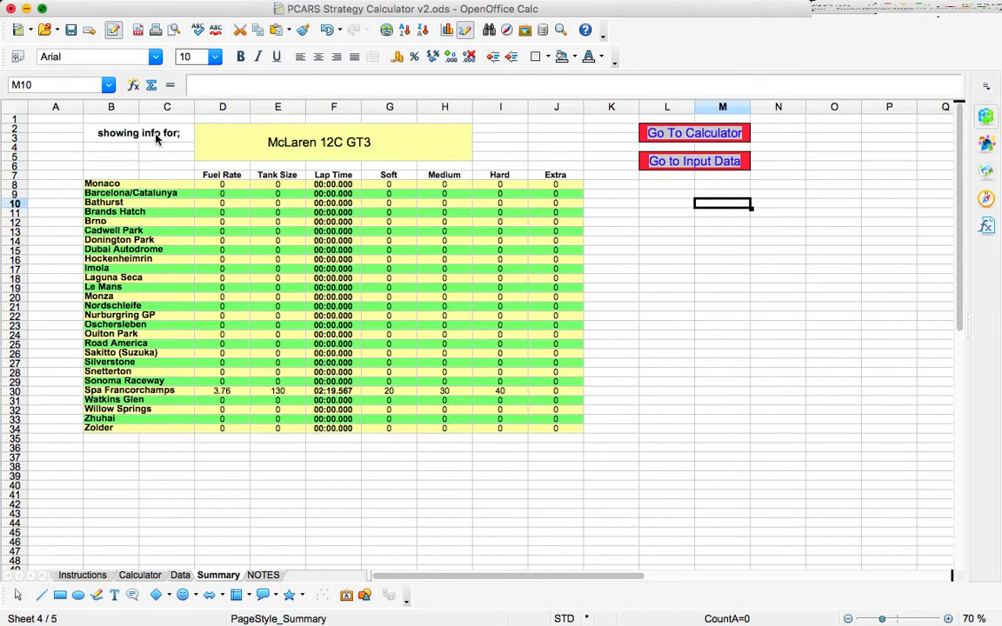
click(252, 148)
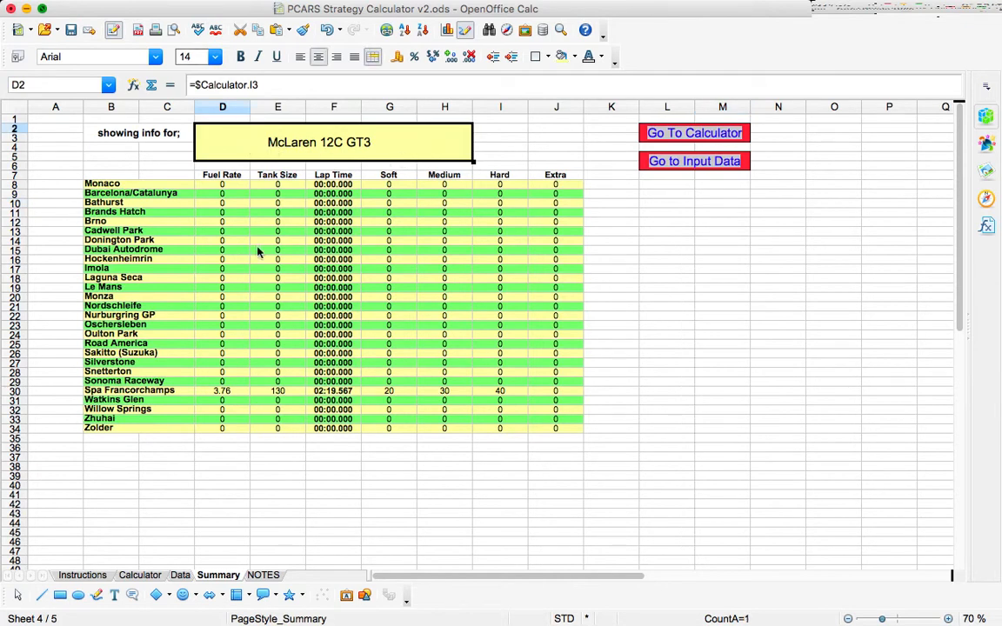
click(157, 393)
key(Right)
key(Right)
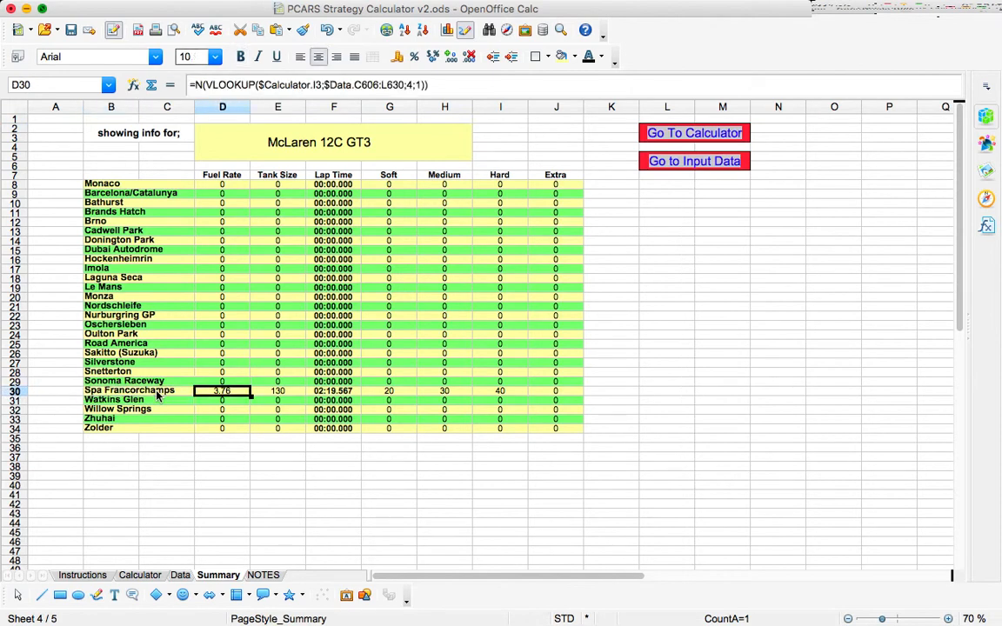
key(Right)
key(Right)
key(Right)
key(Right)
key(Right)
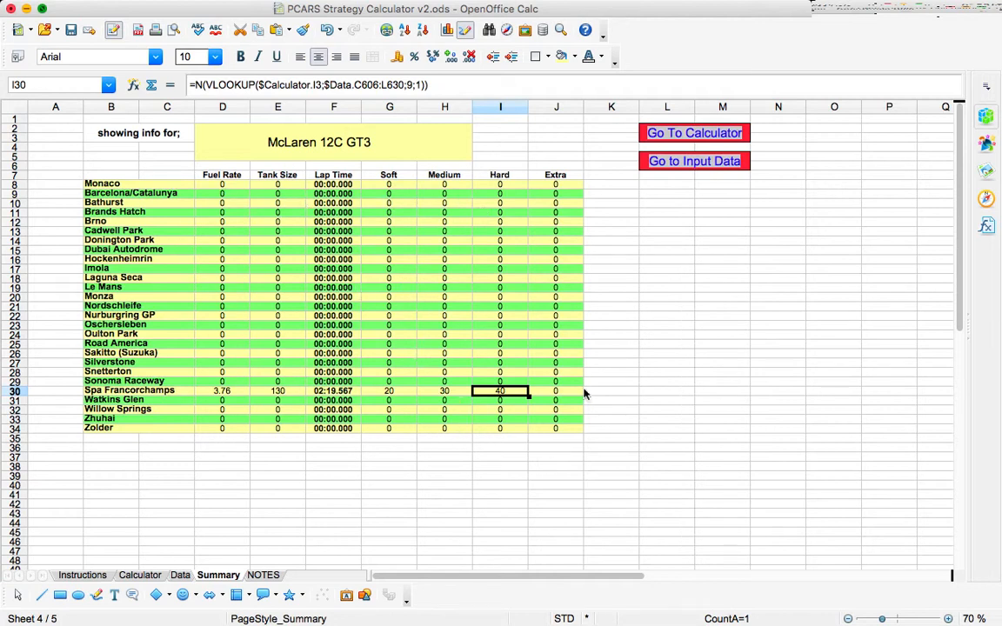
click(556, 177)
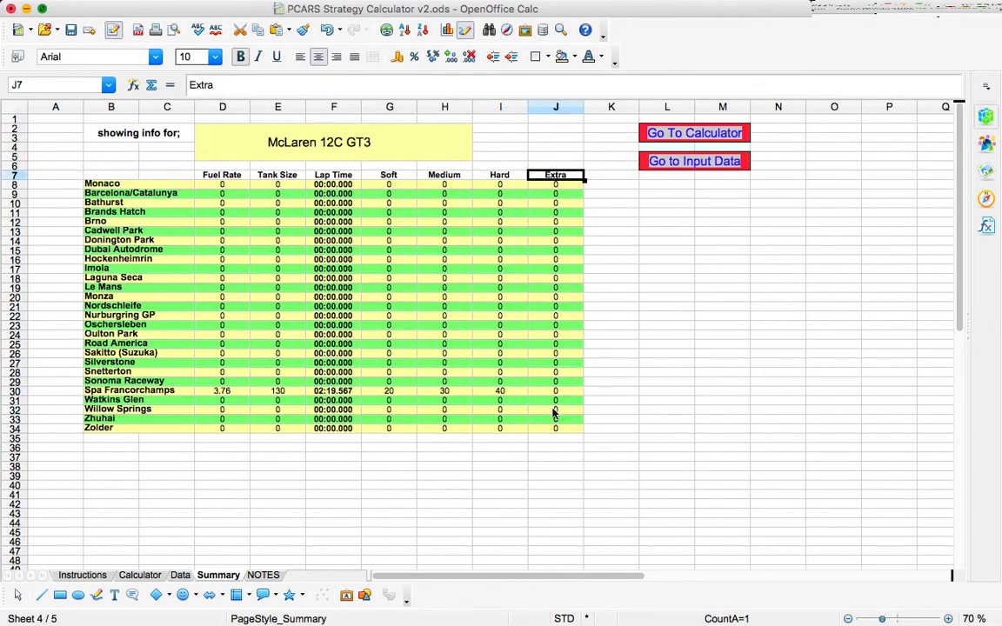
Look through the list of tracks and their layouts on the NOTES sheet.
double_click(269, 576)
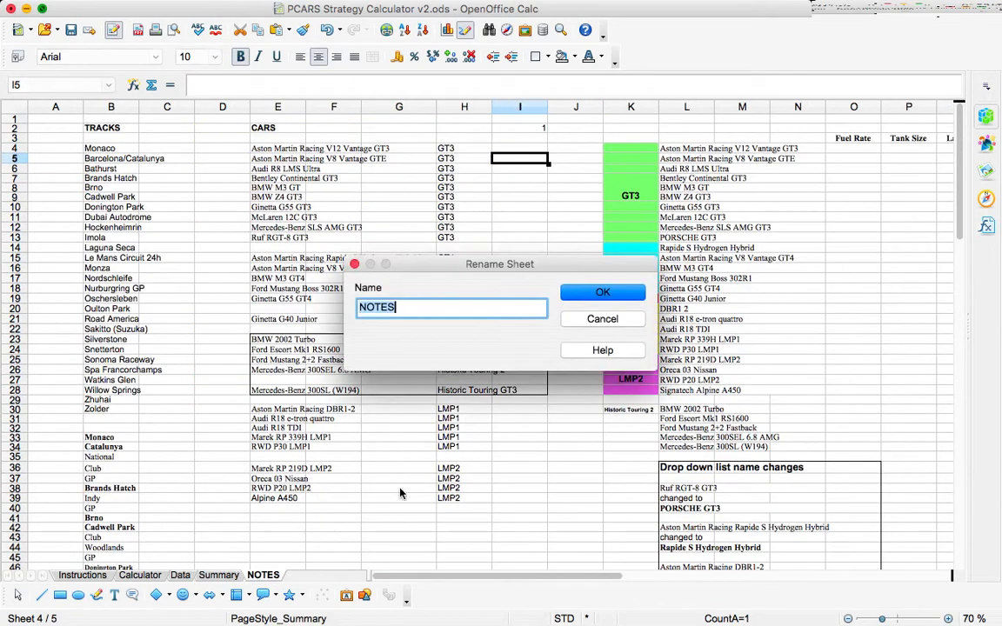
click(601, 320)
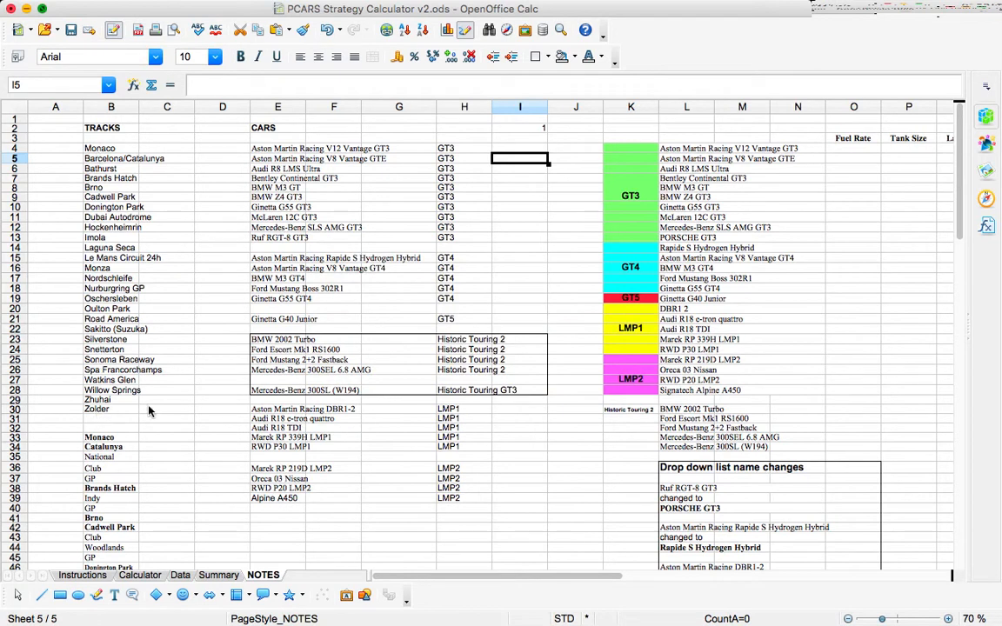
scroll(159, 426, down, 8)
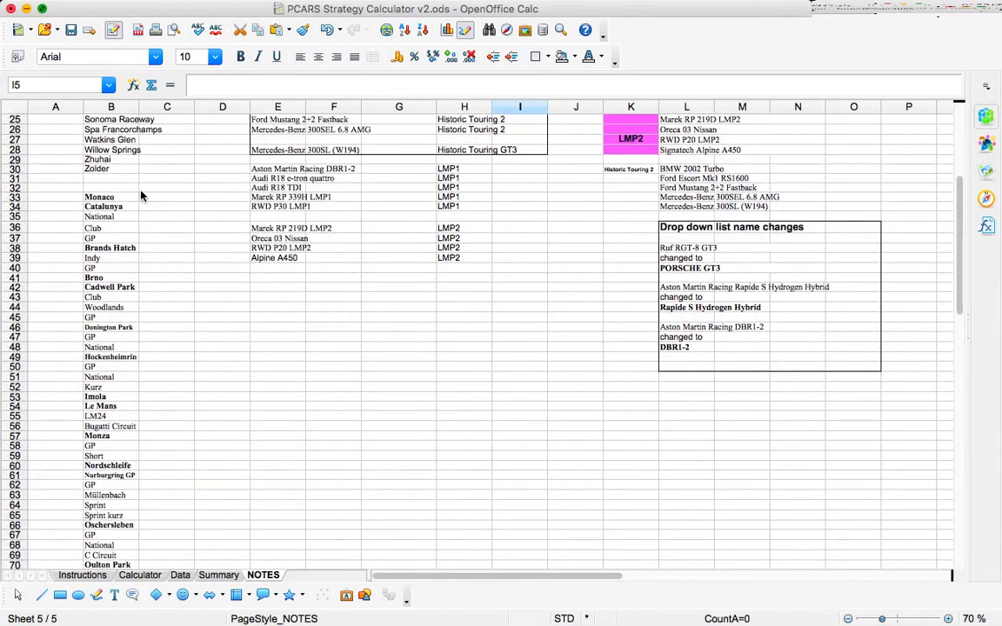
drag(129, 201, 152, 461)
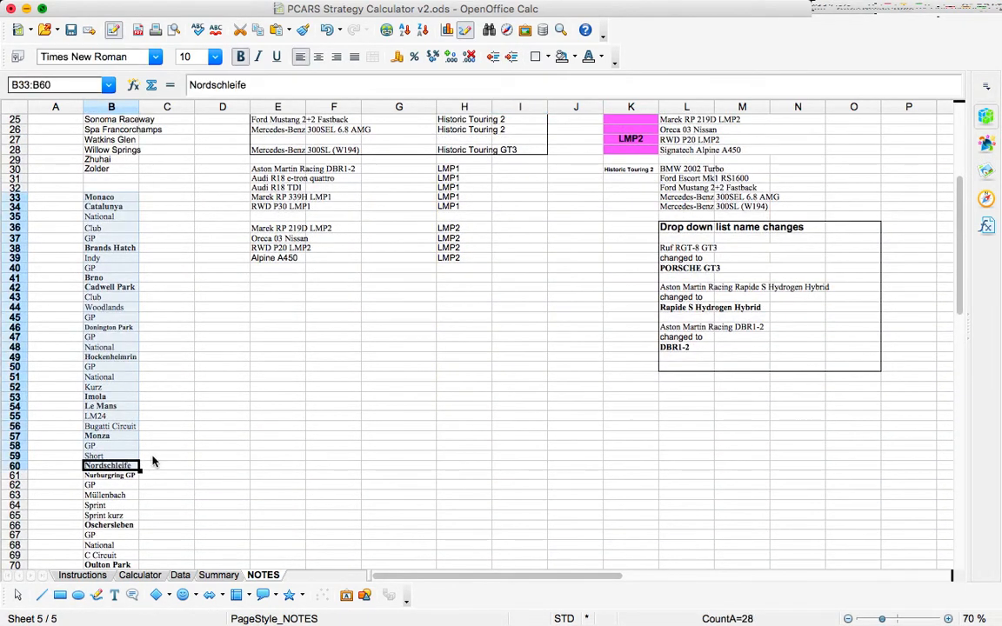
click(153, 459)
scroll(162, 458, down, 10)
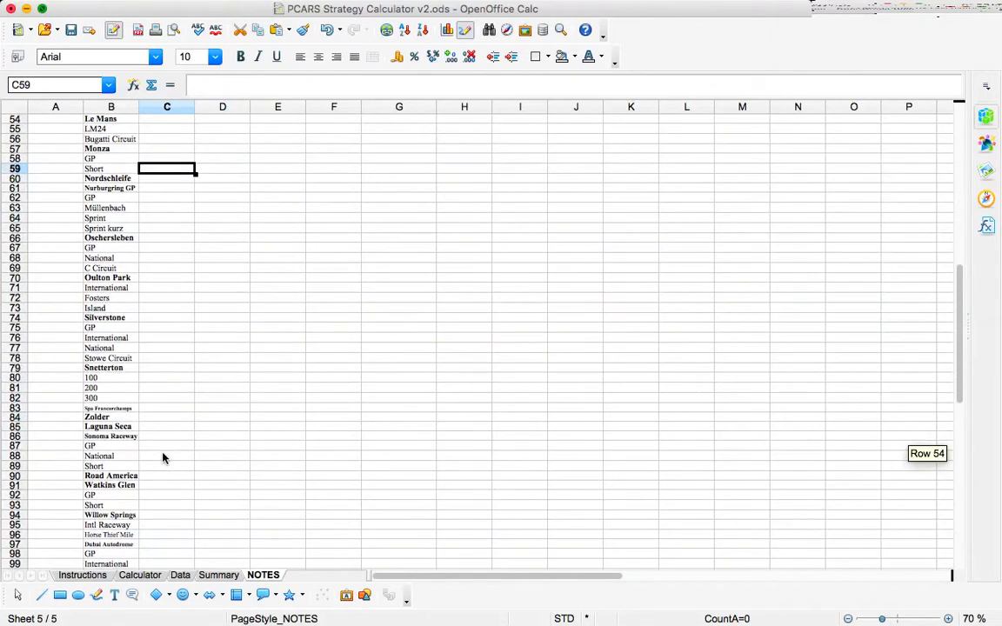
scroll(163, 457, down, 5)
scroll(162, 457, up, 13)
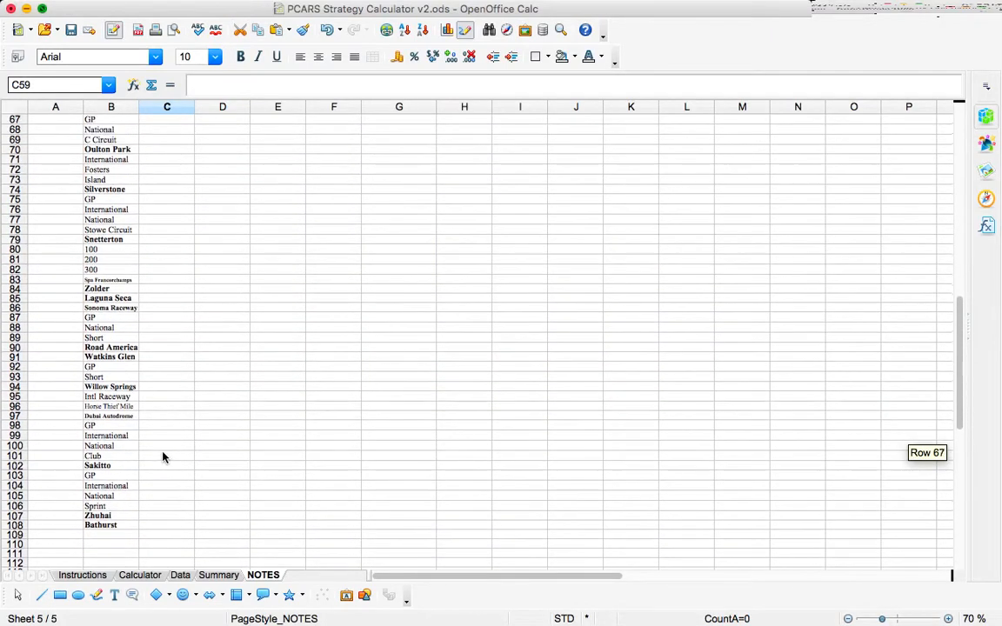
scroll(162, 457, up, 4)
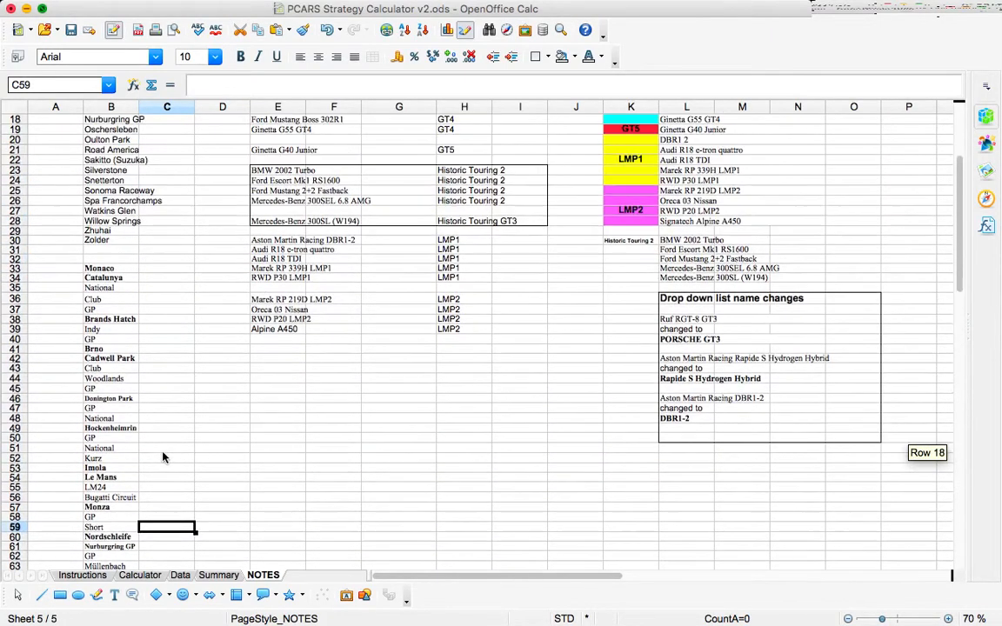
scroll(118, 412, down, 7)
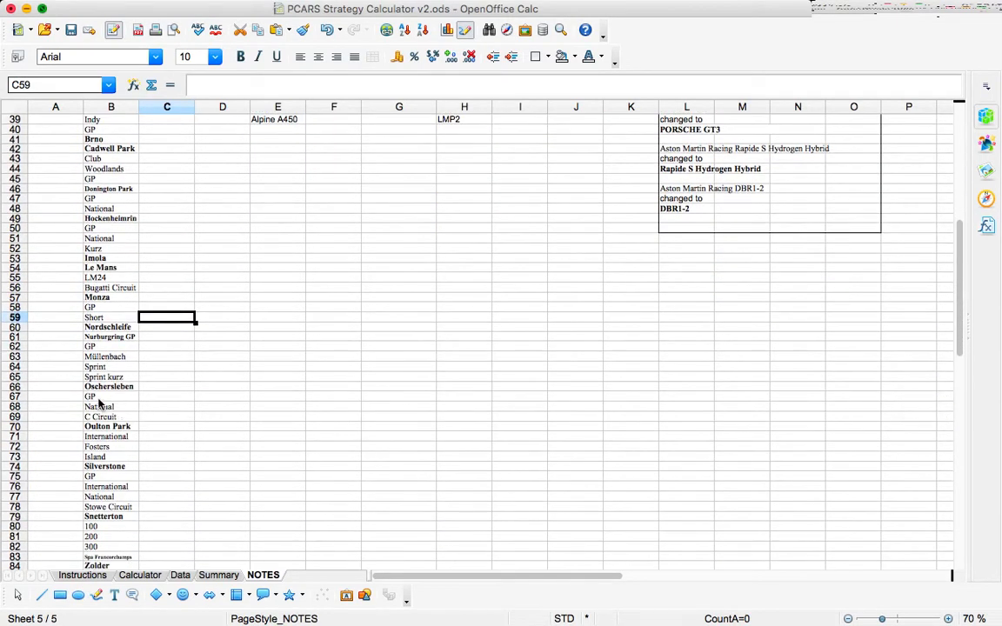
key(super+s)
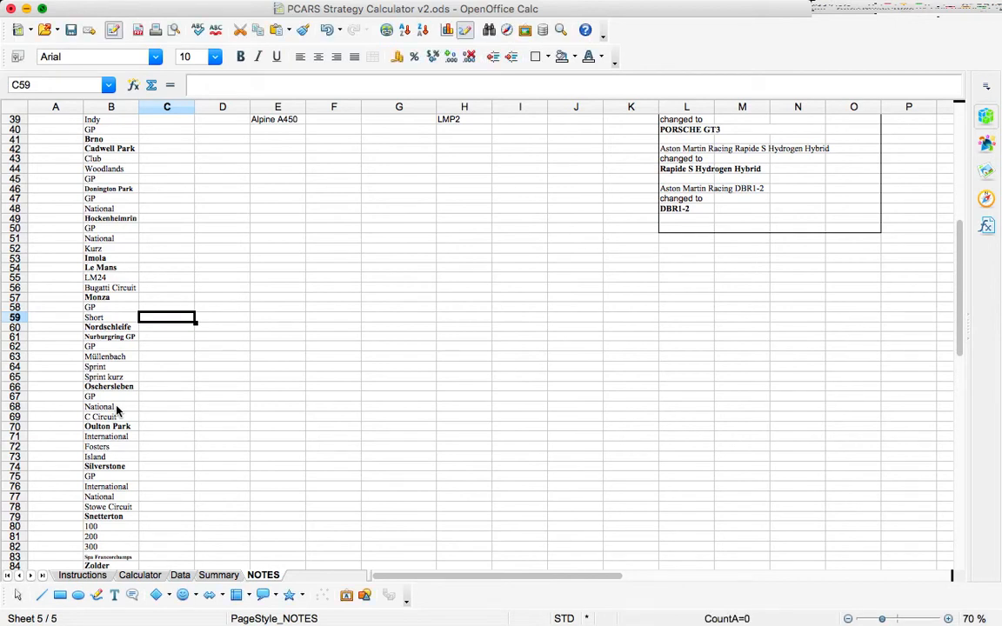
click(119, 409)
click(246, 358)
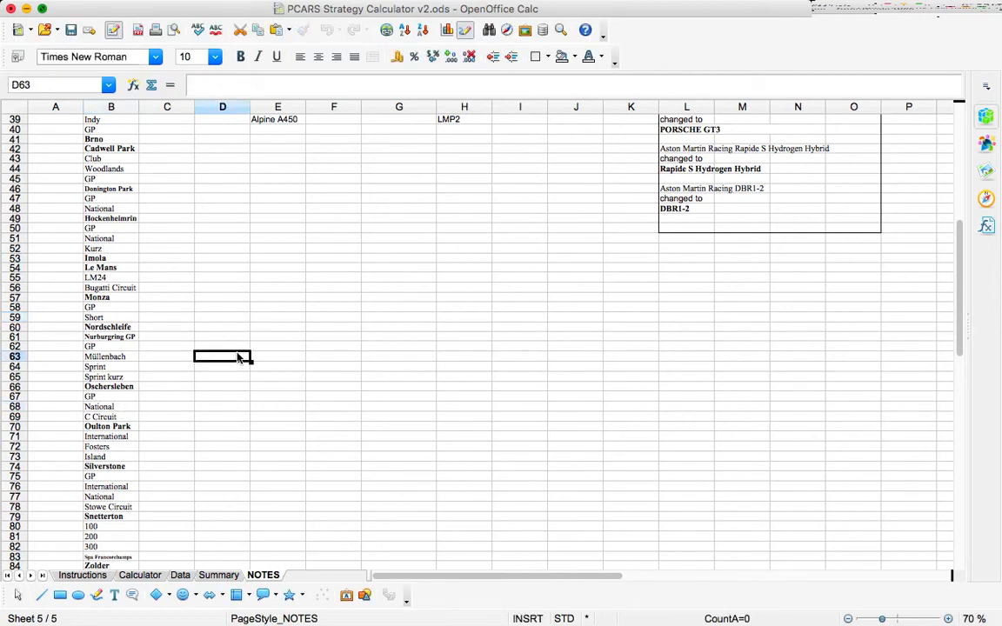
Examine the drop down list name changes on the NOTES sheet, covering the Ruf RGT-8 GT3, Rapide S Hydrogen Hybrid and DBR1-2.
scroll(387, 217, up, 6)
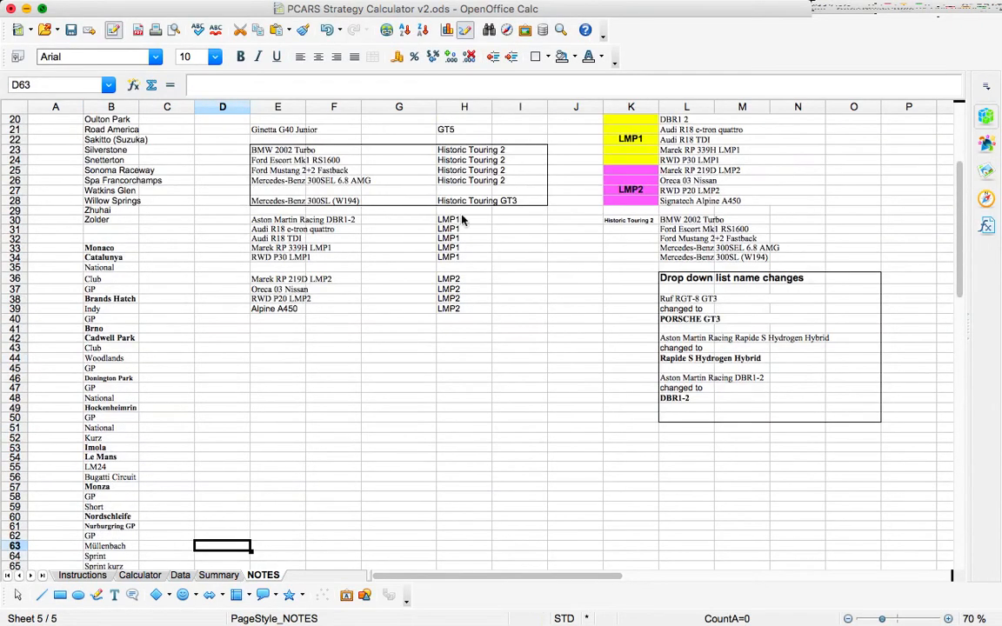
click(813, 288)
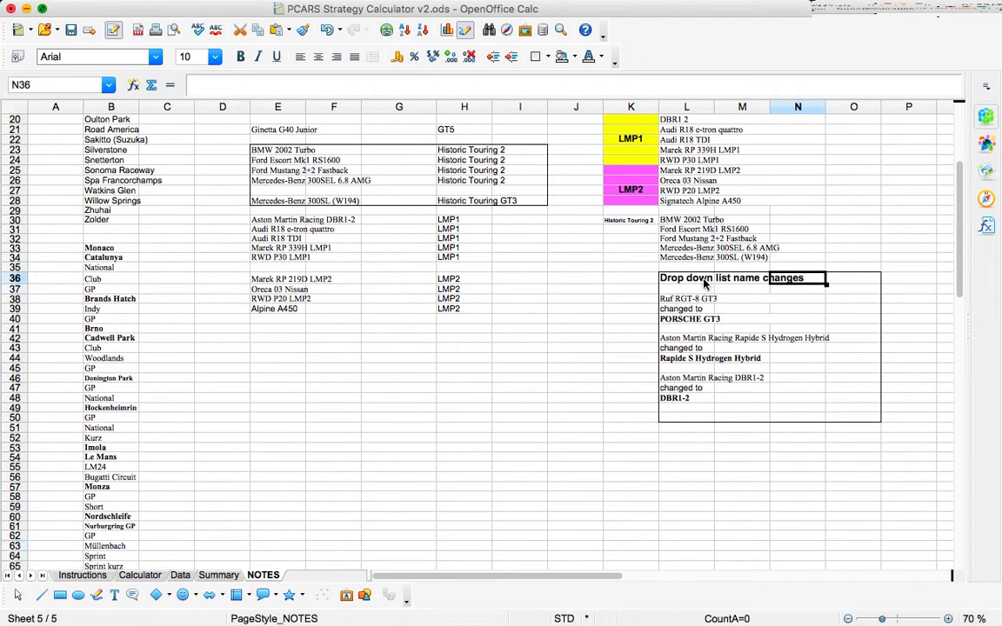
key(Left)
key(Left)
key(Down)
key(Down)
key(Down)
key(Right)
key(Right)
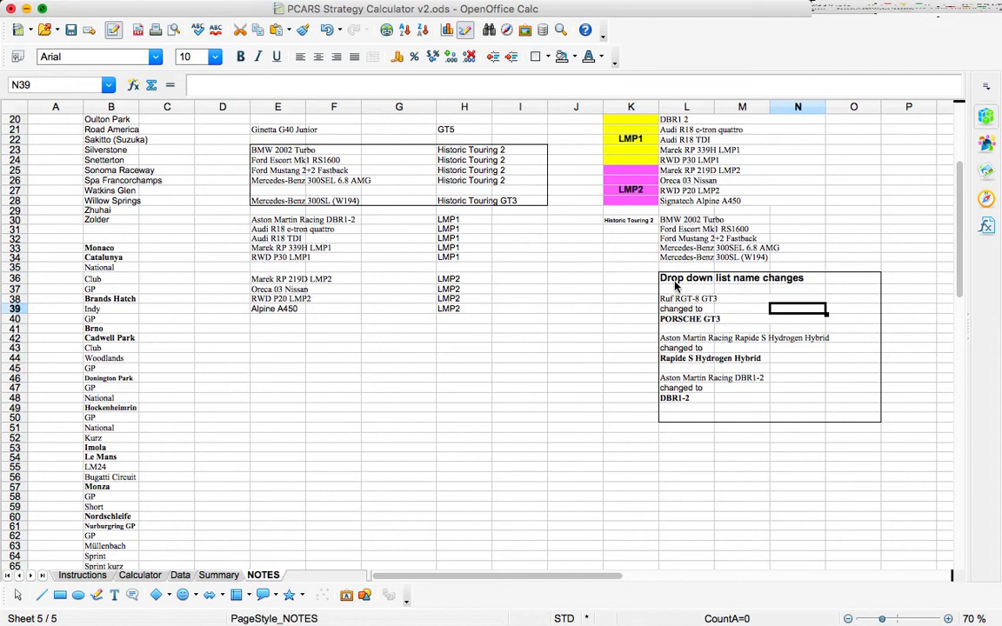
click(697, 300)
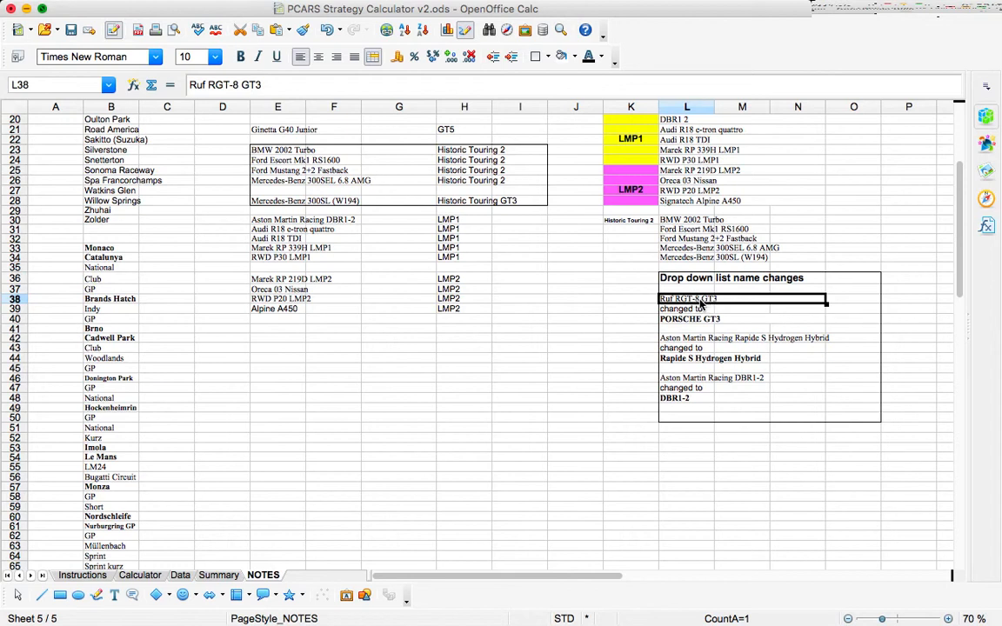
click(679, 321)
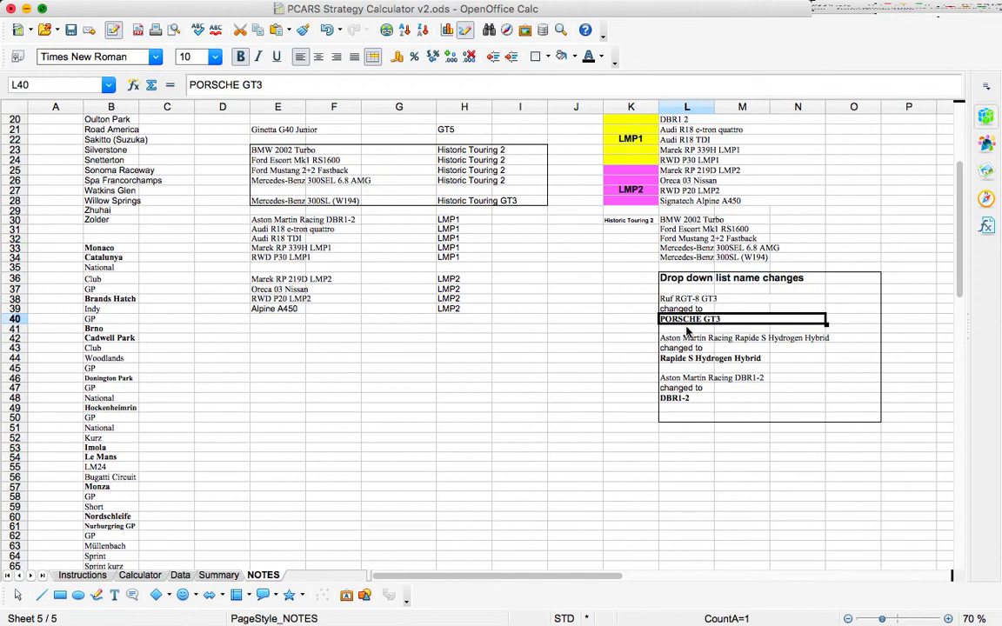
click(692, 359)
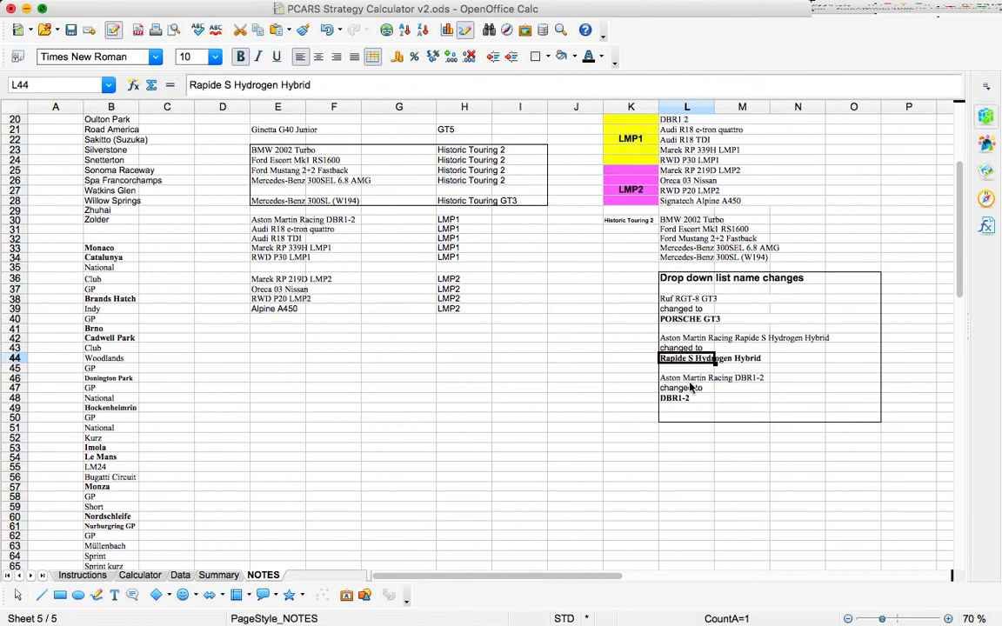
click(692, 397)
click(689, 378)
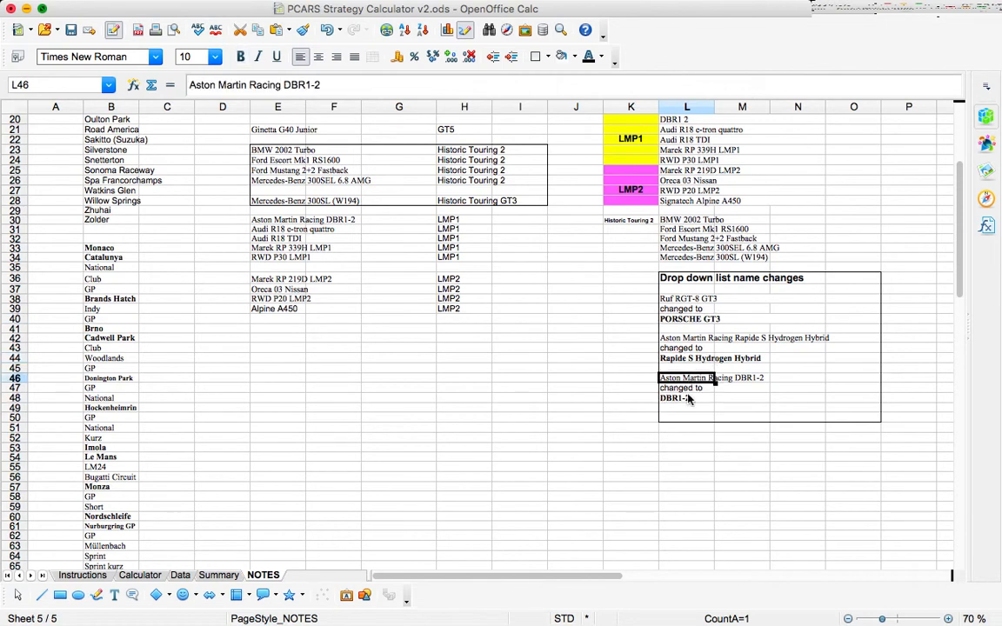
click(686, 398)
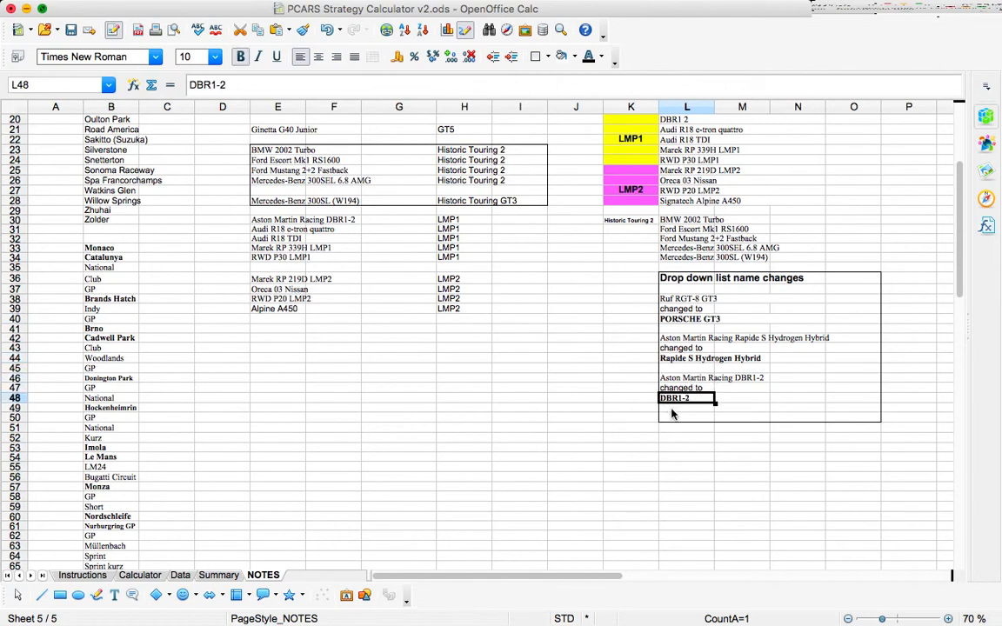
click(672, 410)
click(670, 399)
Examine the colour-coded list of GT3 to LMP2 cars at the beginning of the NOTES sheet.
scroll(522, 303, up, 6)
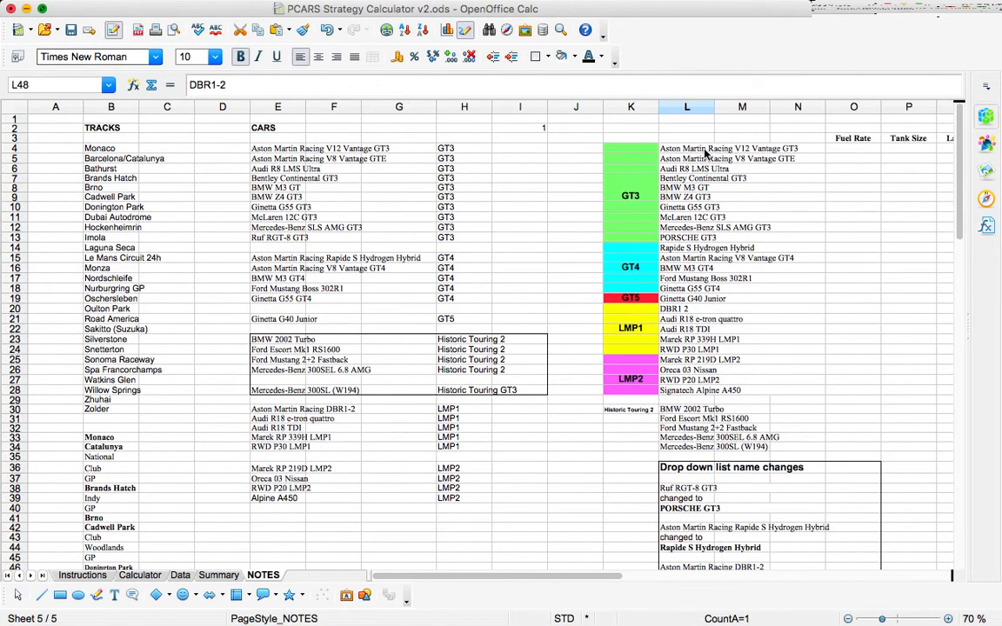
drag(649, 152, 767, 391)
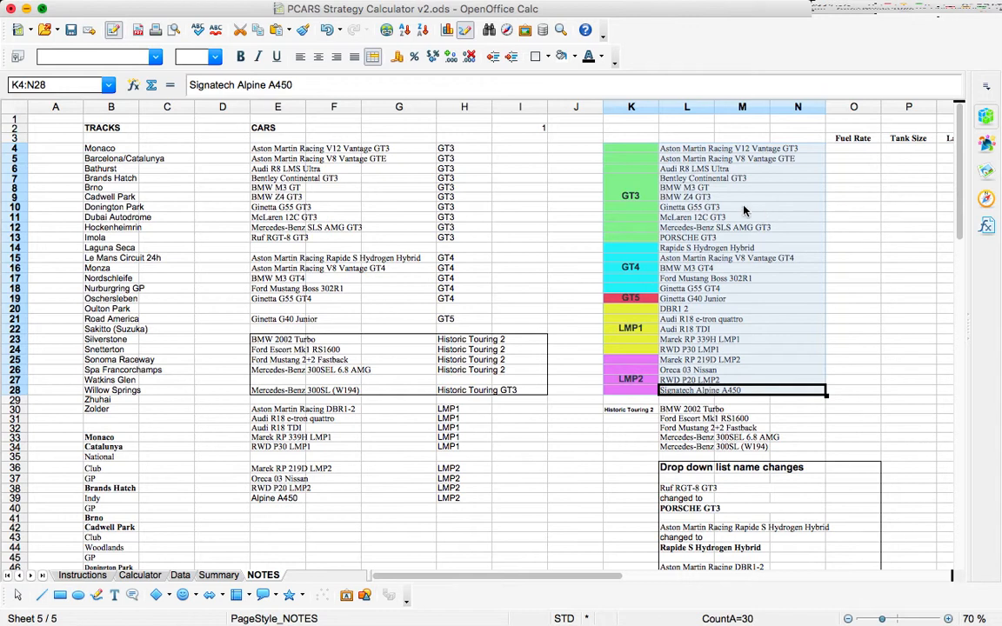
click(791, 241)
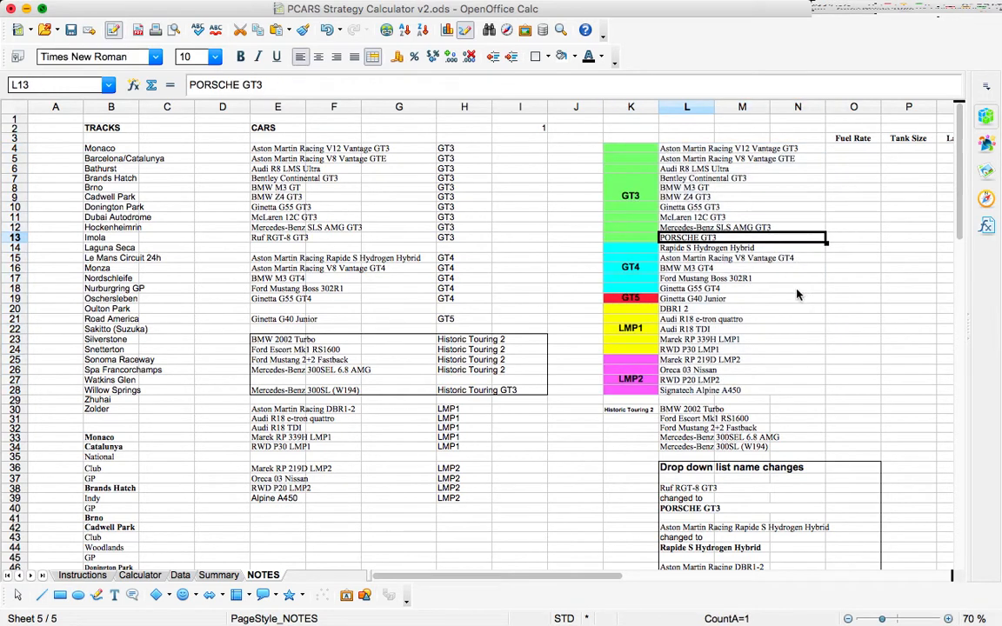
click(798, 309)
drag(847, 217, 849, 223)
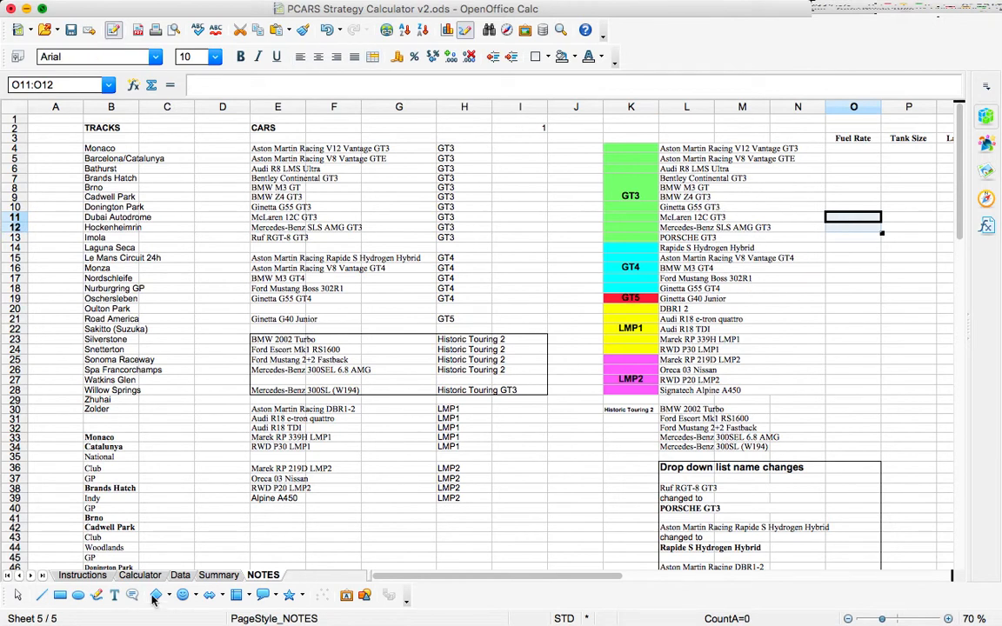
Go to the Data sheet and select the Extra cell for the Aston Martin Racing V12 Vantage GT3 at Monaco.
click(180, 575)
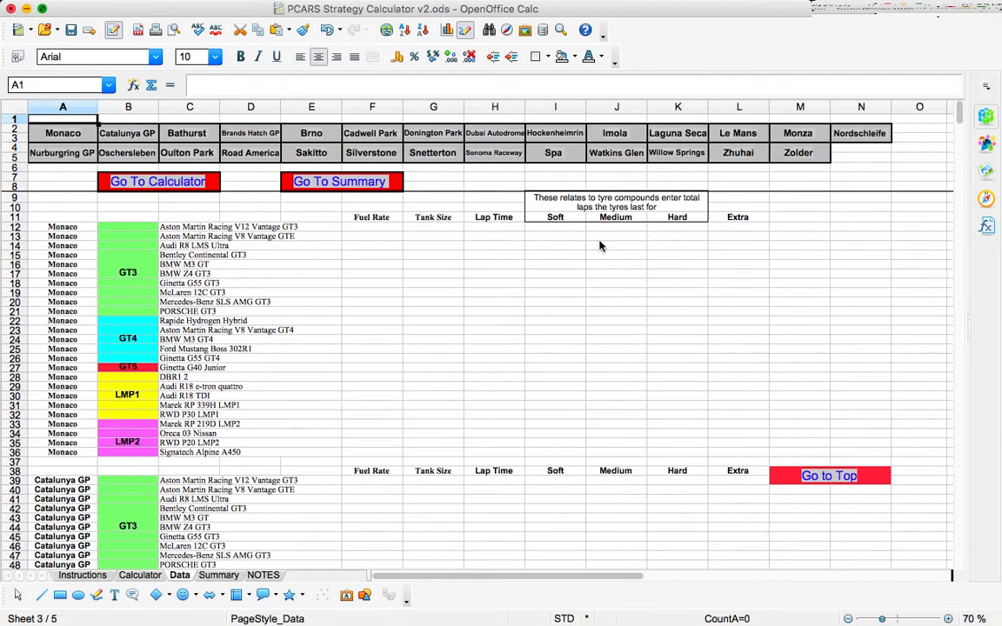
click(733, 226)
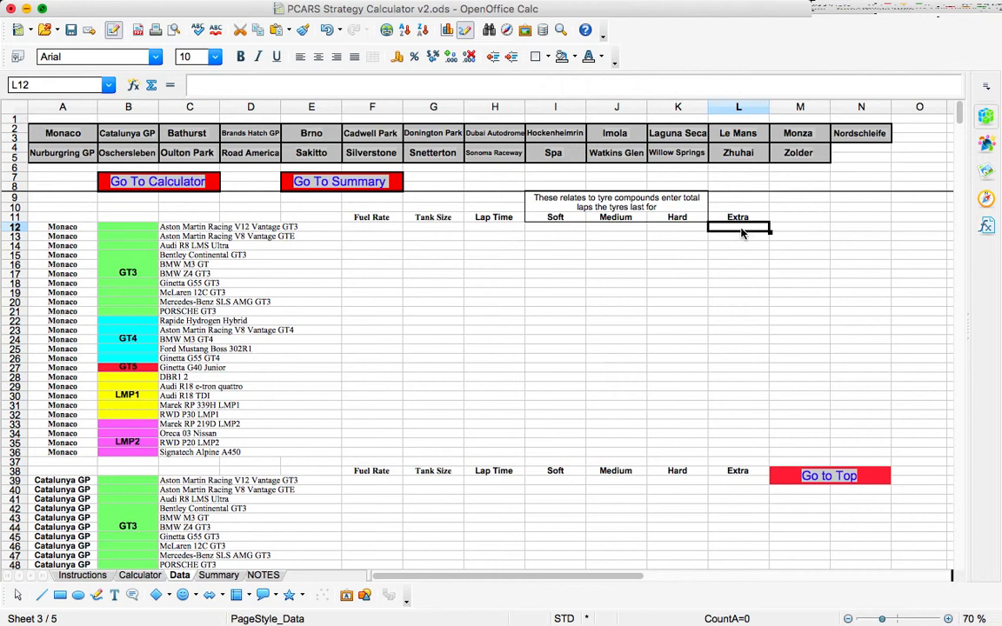
Copy the public link of the McLaren GT3 @ Spa note in Evernote and return to the spreadsheet.
key(super+Tab)
key(super+Tab)
key(super+Tab)
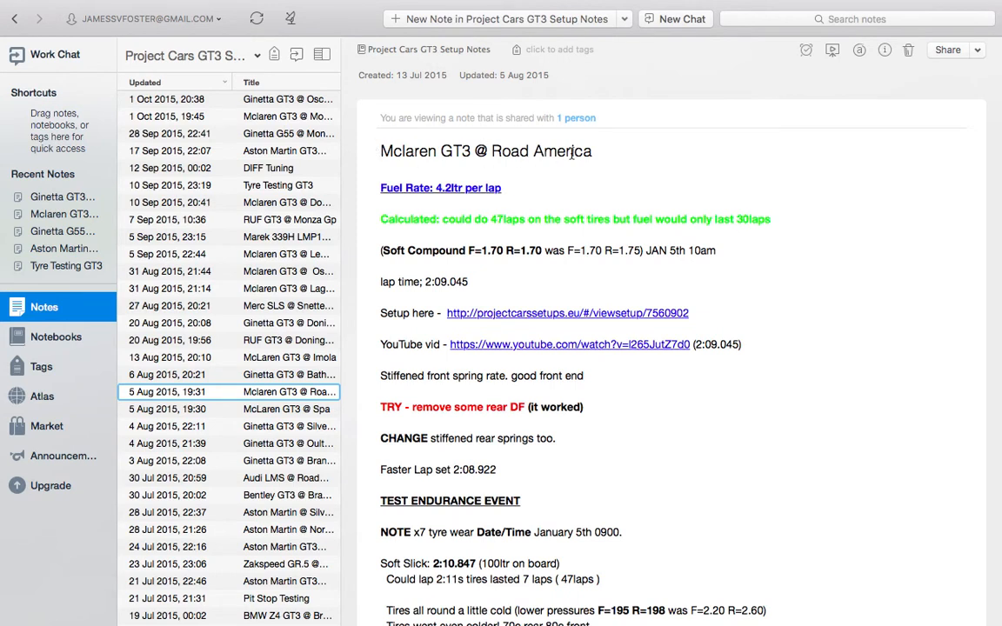
click(254, 408)
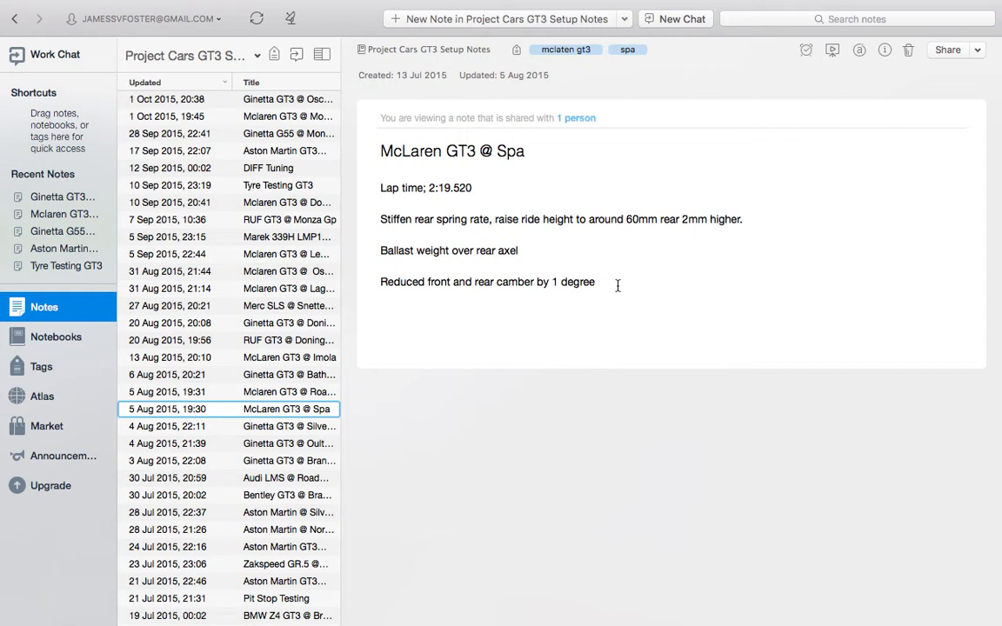
click(977, 52)
mouse_move(914, 111)
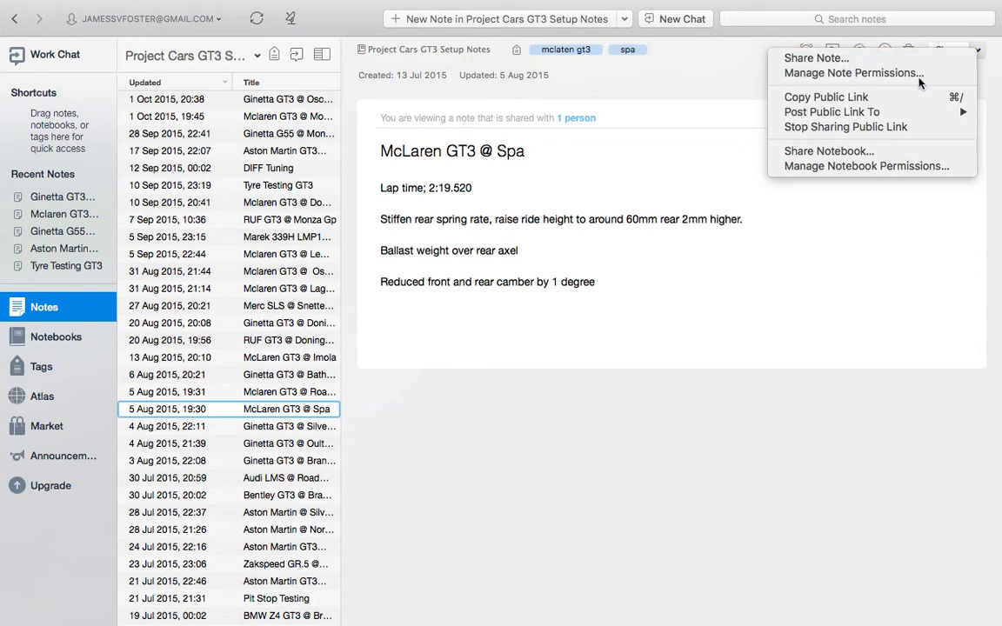
click(946, 96)
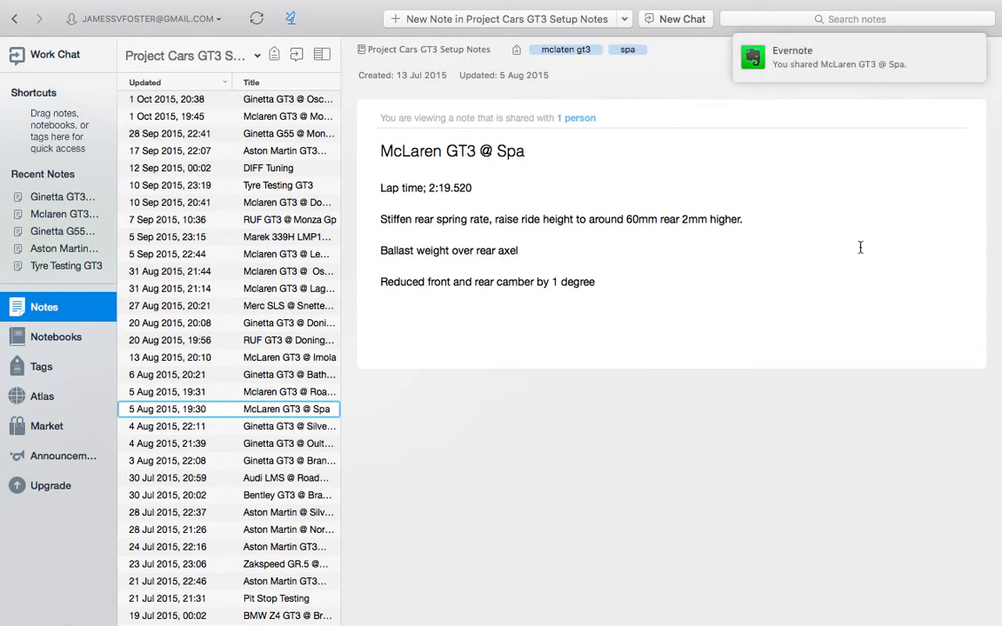
key(super+Tab)
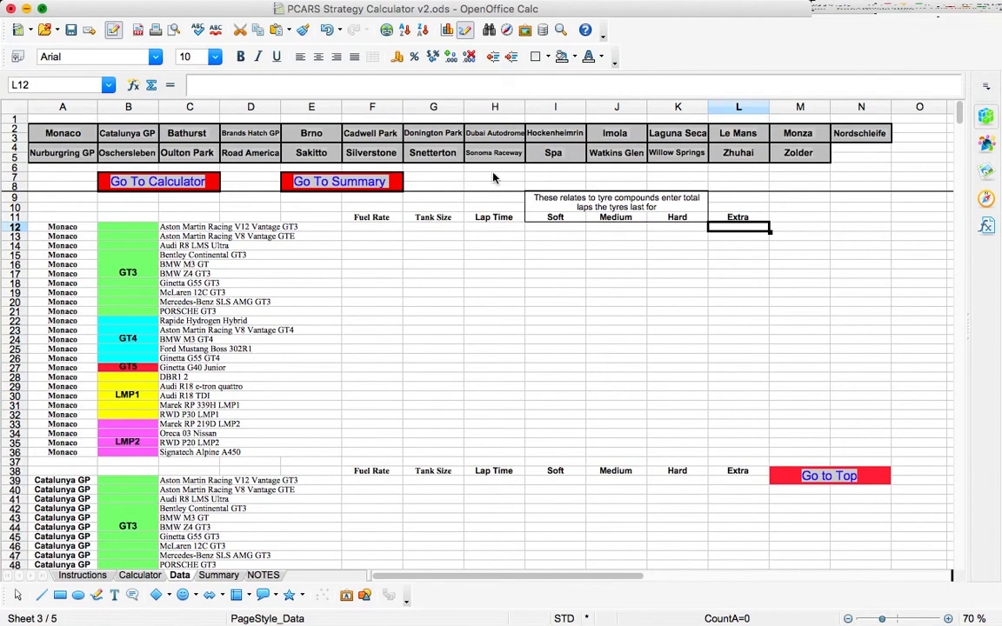
Go to the Spa section of the Data sheet and enter Y in the McLaren 12C GT3's Extra cell.
click(553, 157)
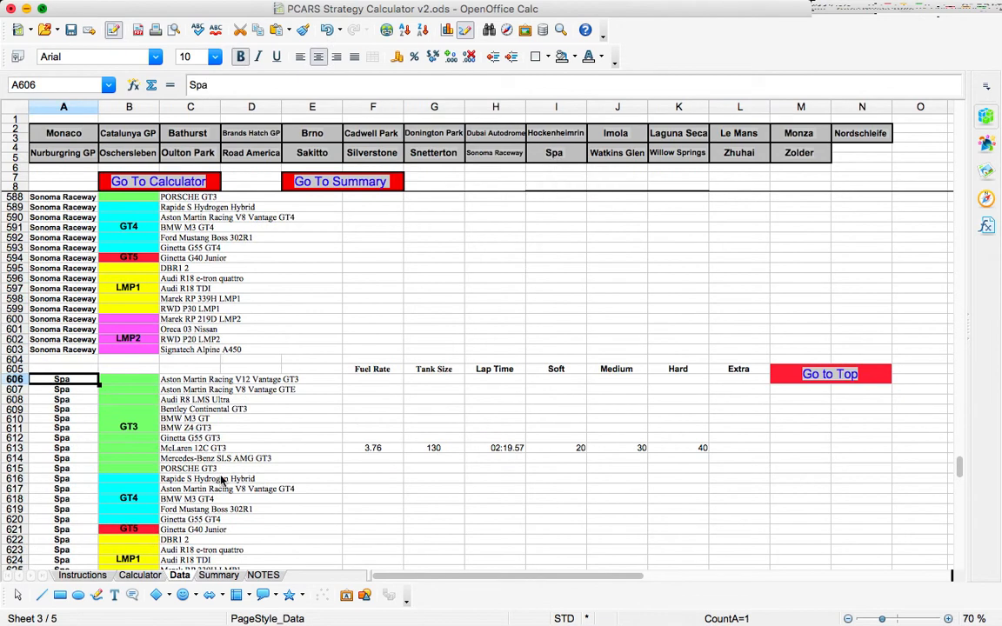
click(217, 449)
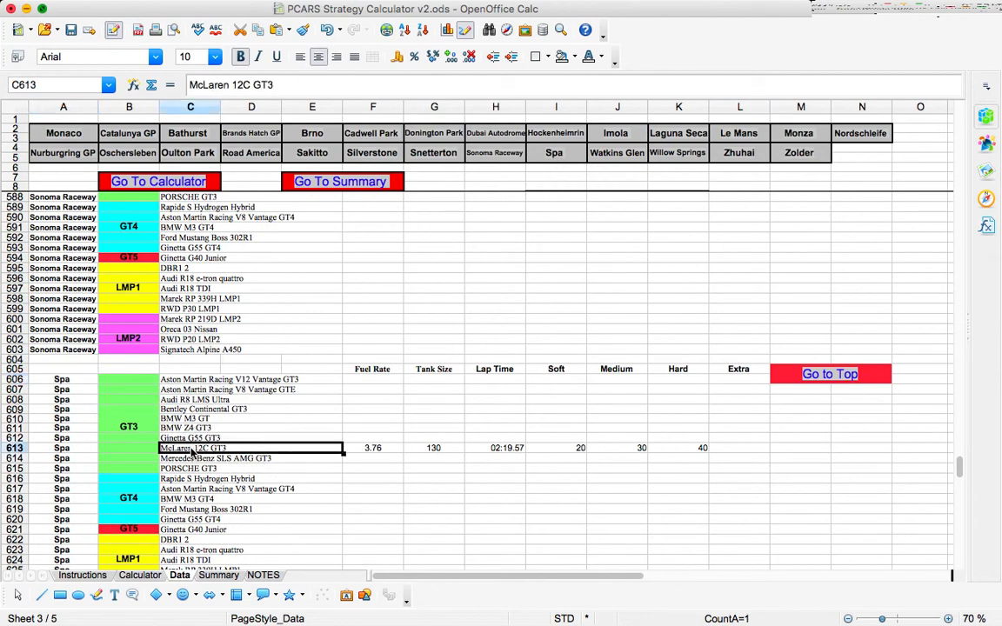
click(735, 449)
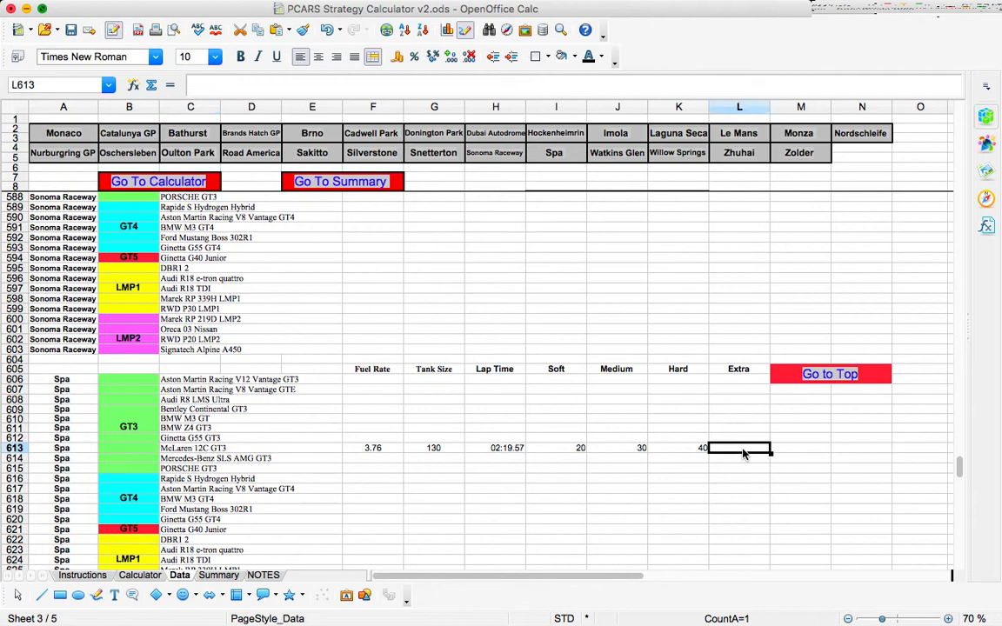
text(Y)
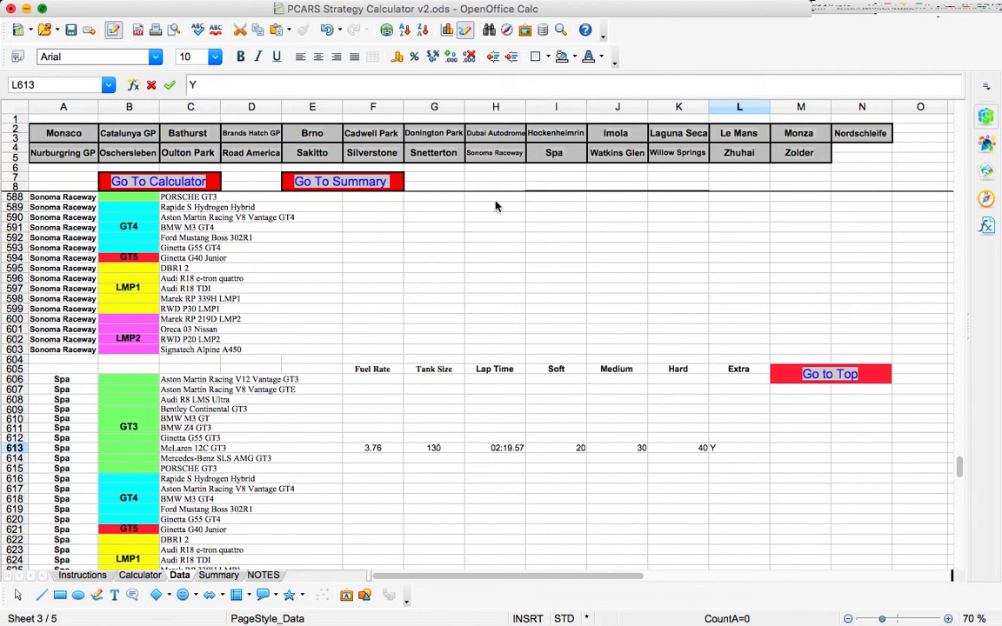
Start a web hyperlink in the Extra cell with the copied Evernote note link as its target.
click(387, 31)
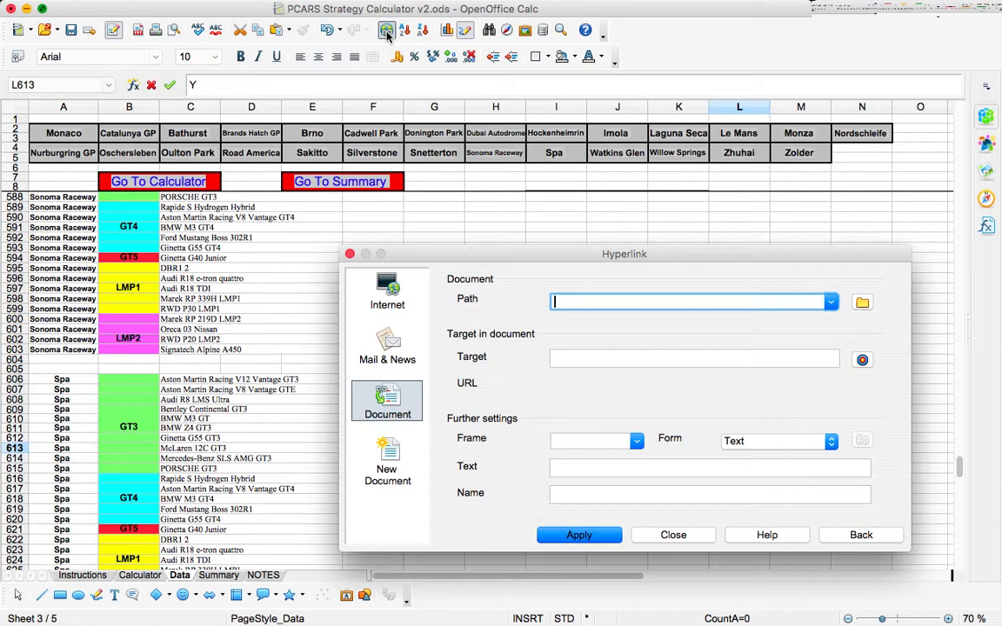
click(387, 295)
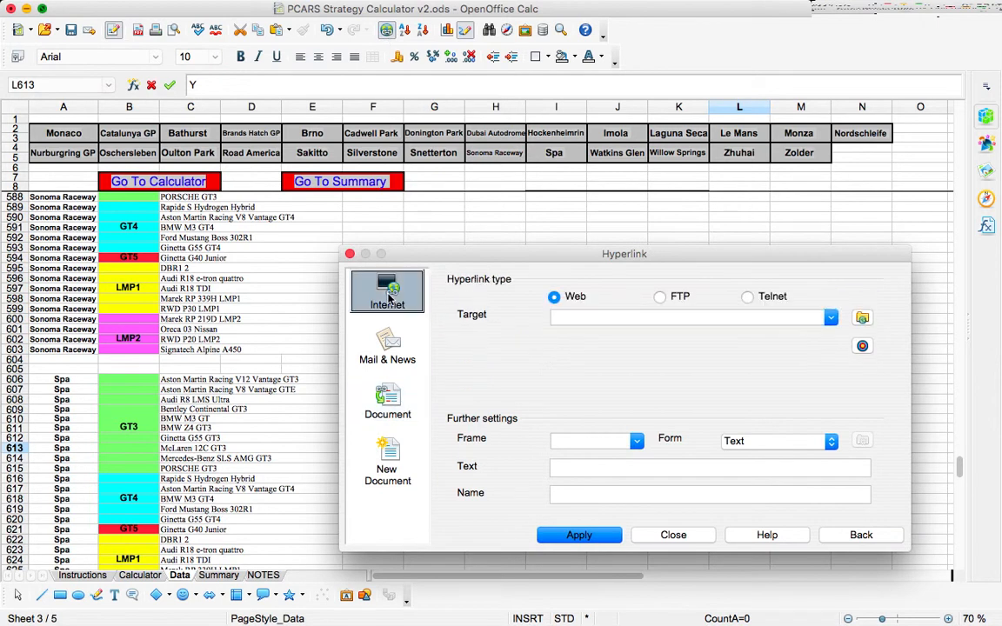
click(618, 316)
key(super+v)
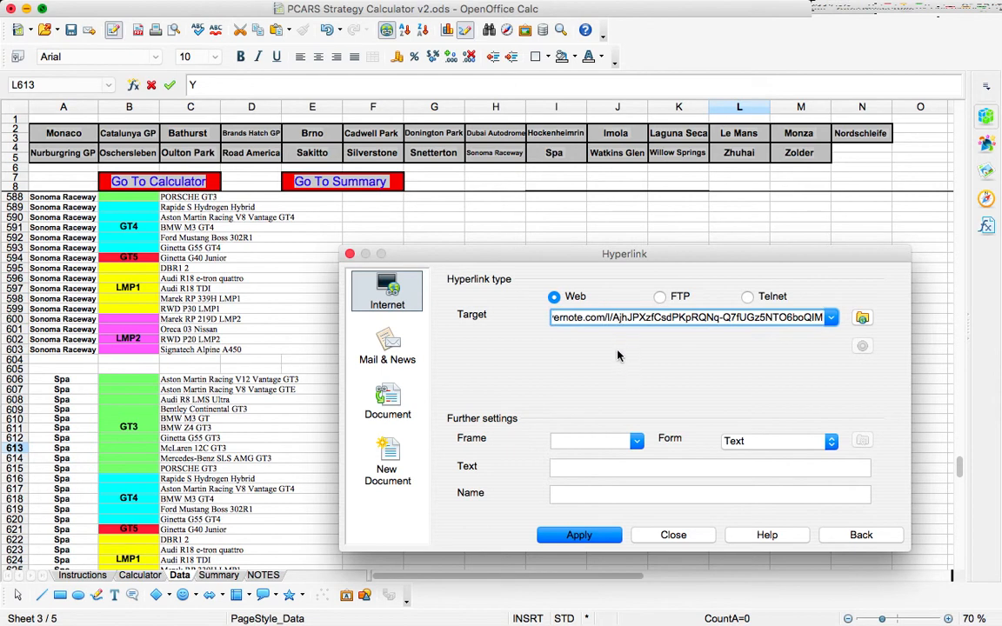
Give the hyperlink the display text Notes, apply it to the Extra cell and close the hyperlink settings.
click(637, 445)
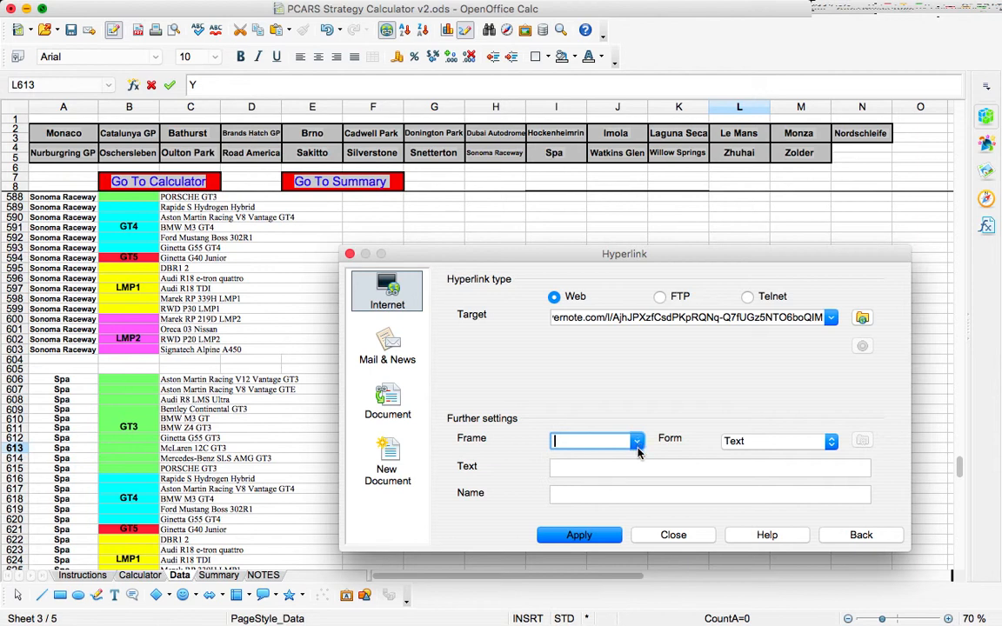
click(636, 468)
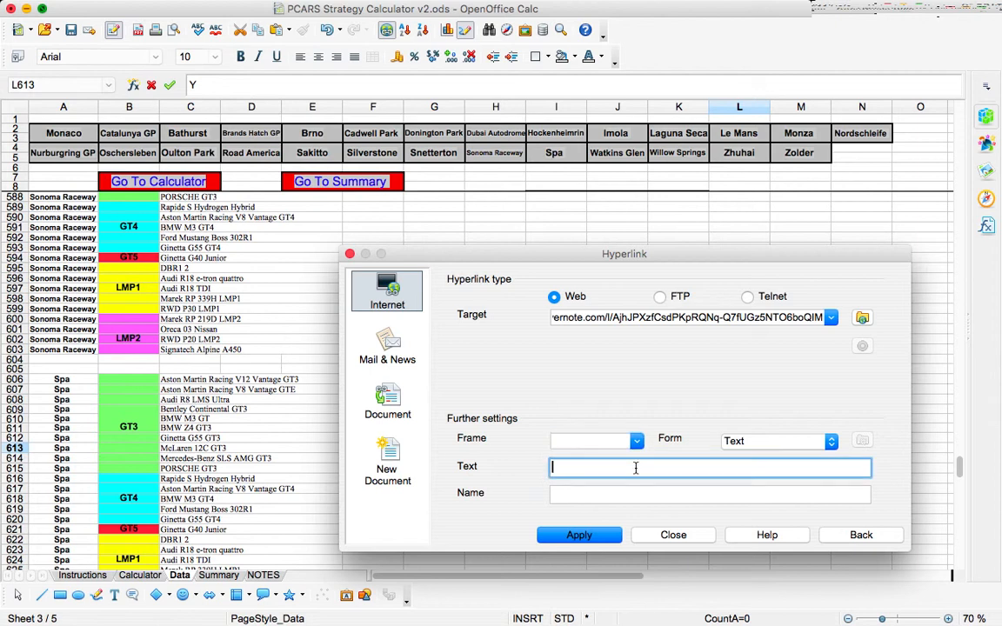
text(S)
text(Notes)
click(637, 444)
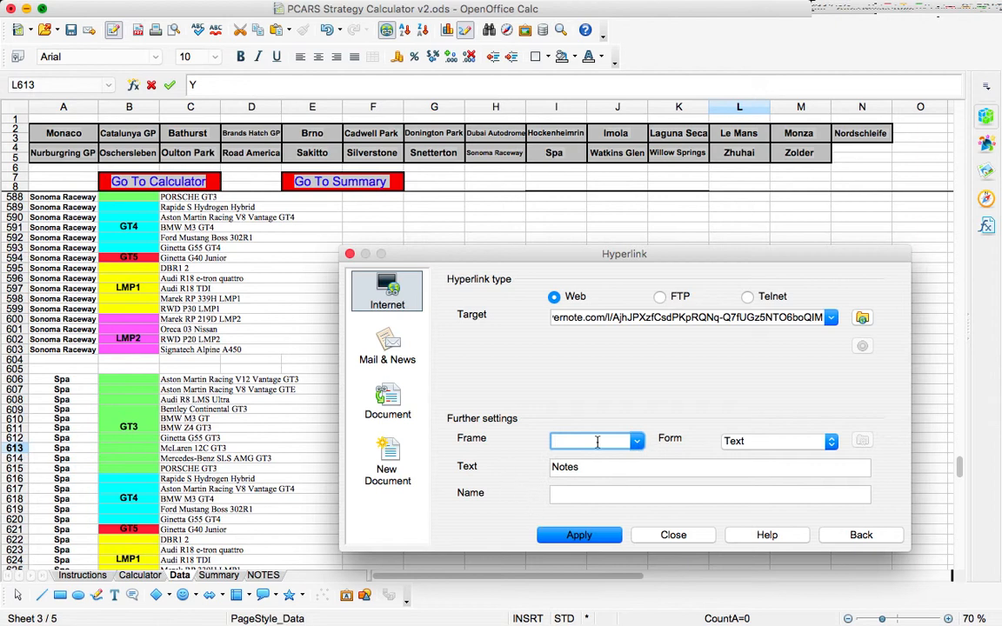
click(578, 534)
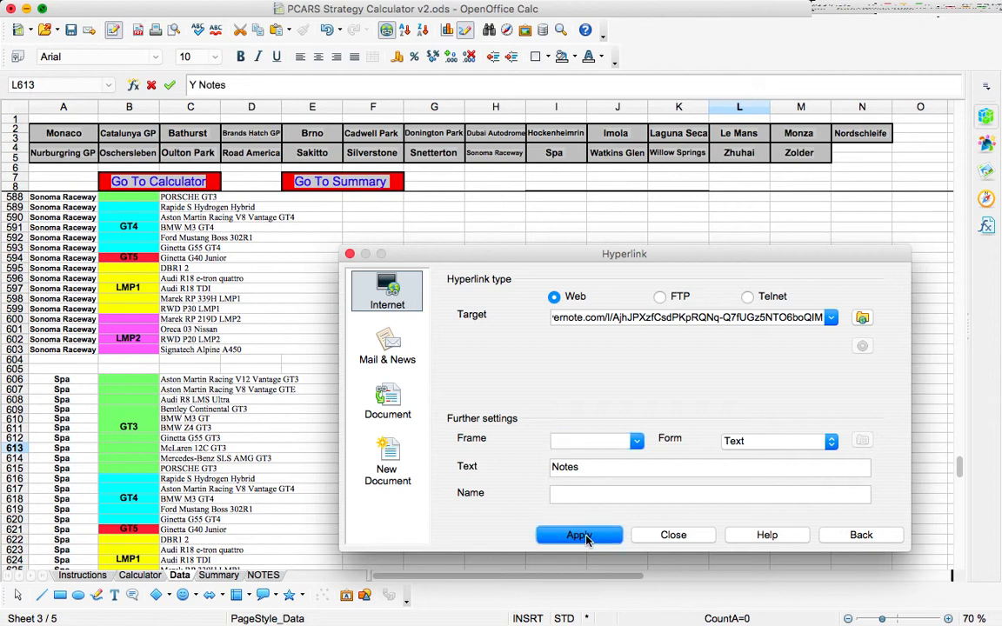
click(348, 255)
click(777, 460)
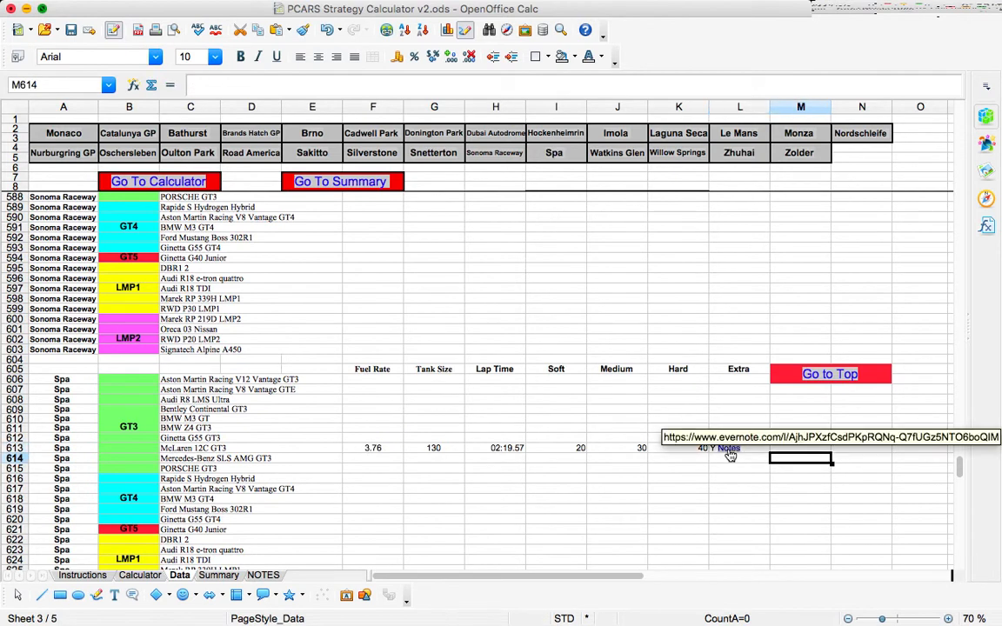
click(731, 485)
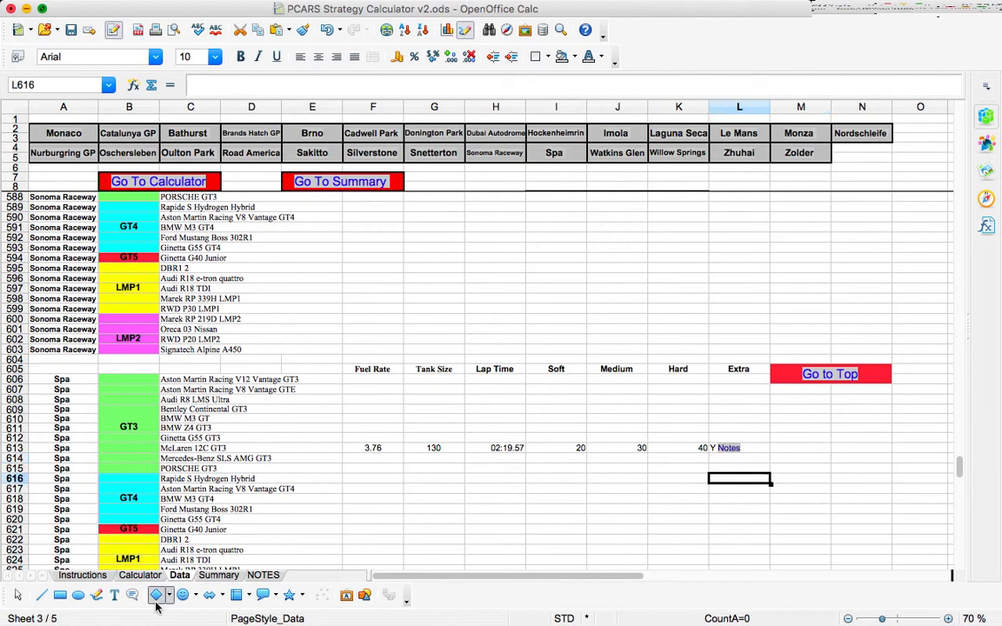
Check the Extra value and its formula for Spa Francorchamps on the Summary sheet.
click(219, 576)
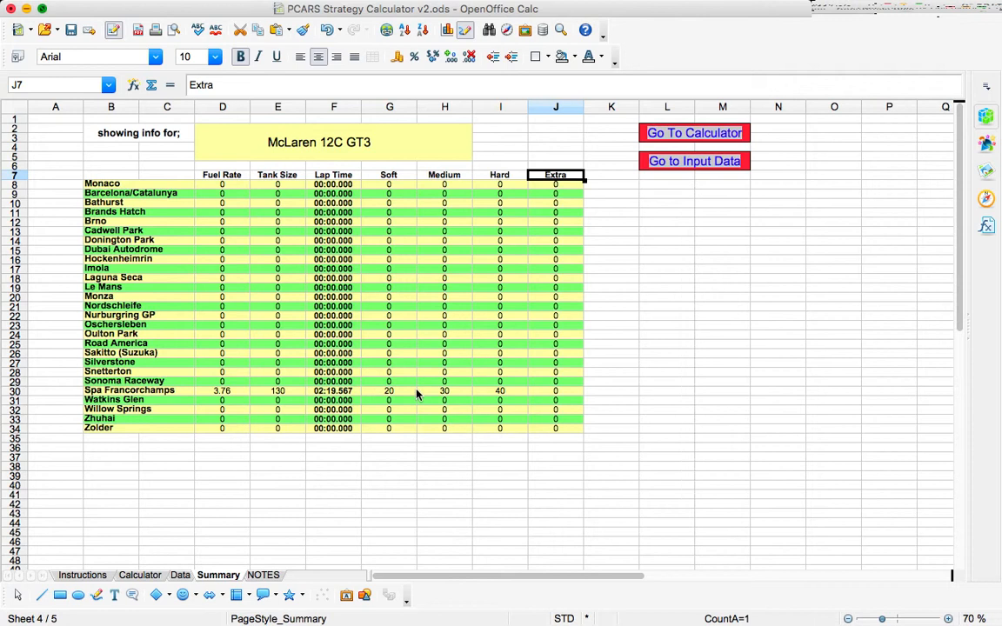
click(562, 394)
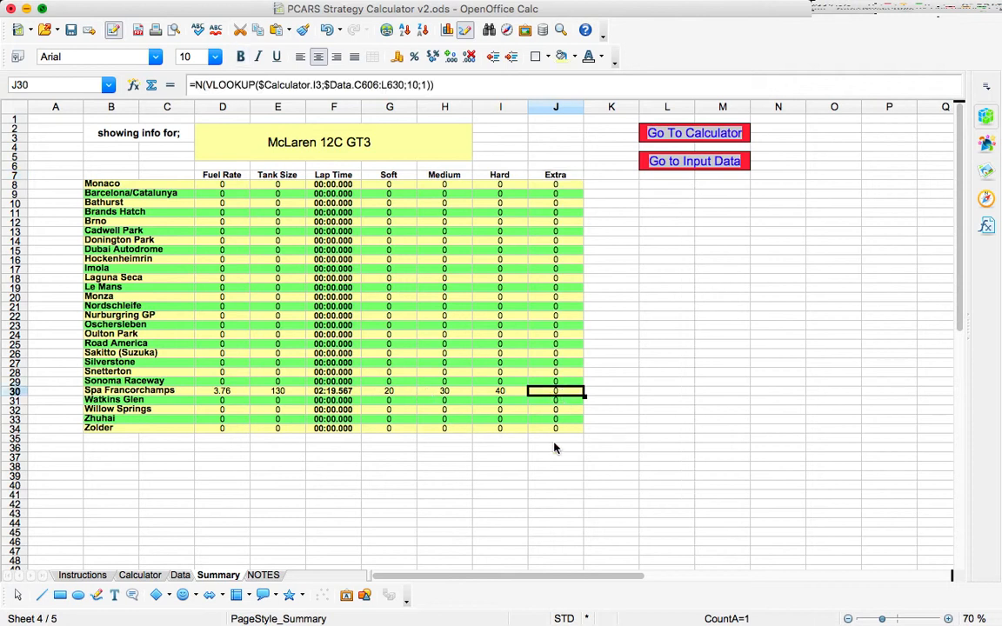
click(504, 482)
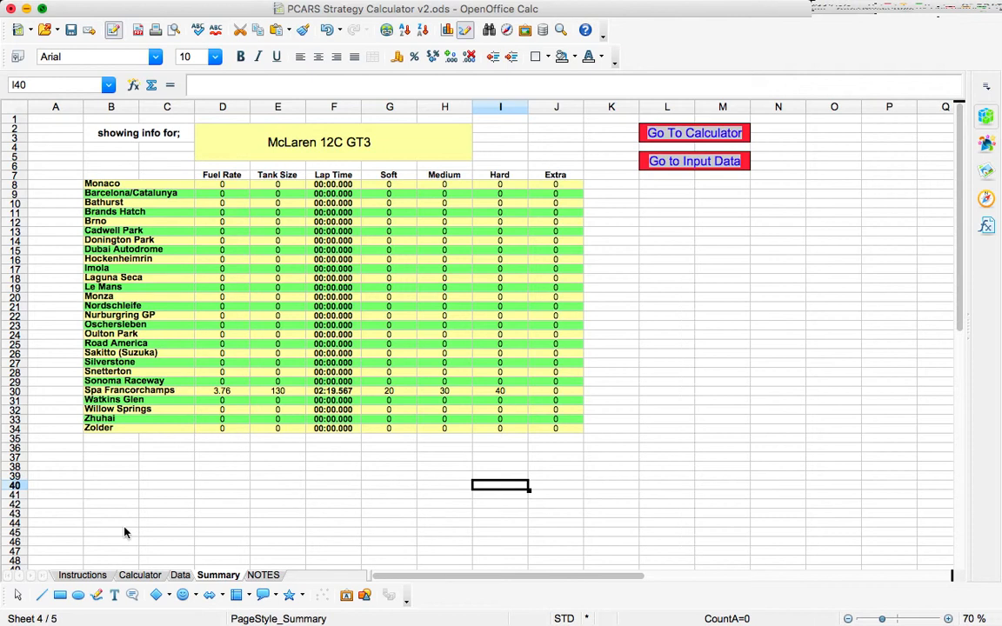
click(547, 392)
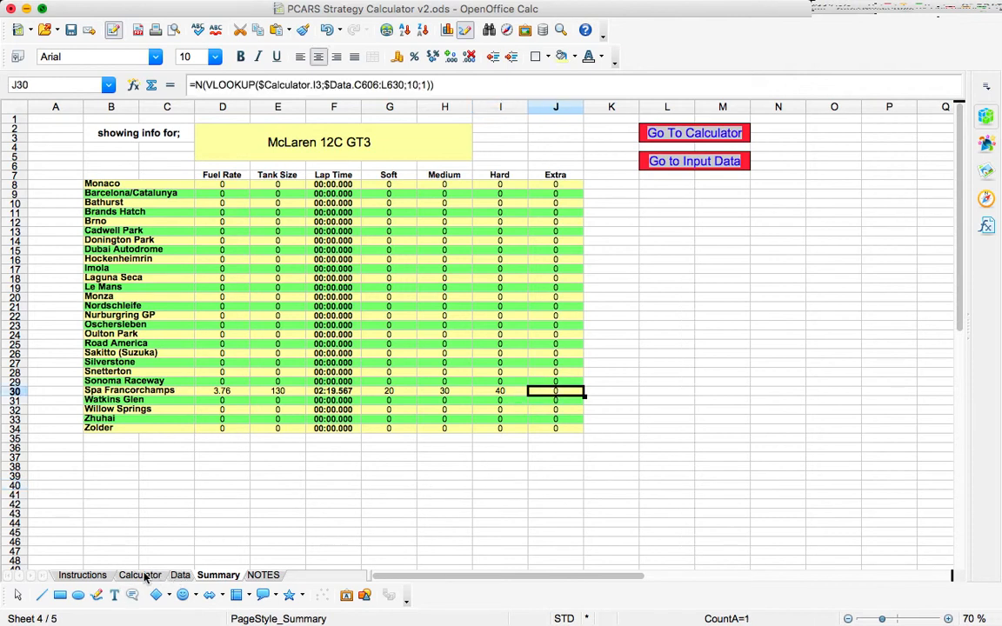
Add another space between Y and the Notes link in the McLaren 12C GT3's Extra cell at Spa on the Data sheet.
click(180, 575)
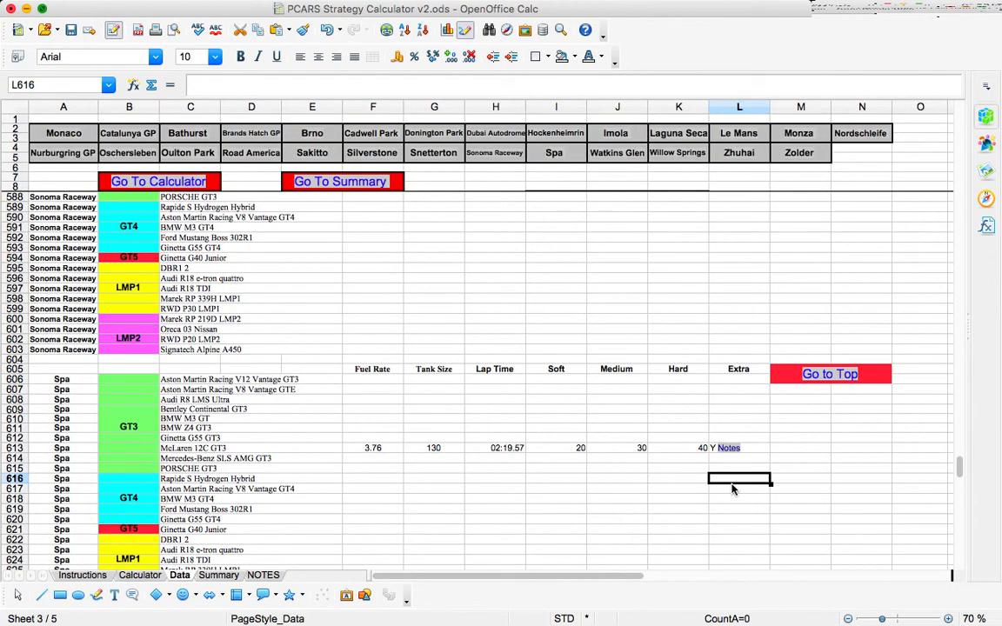
click(754, 451)
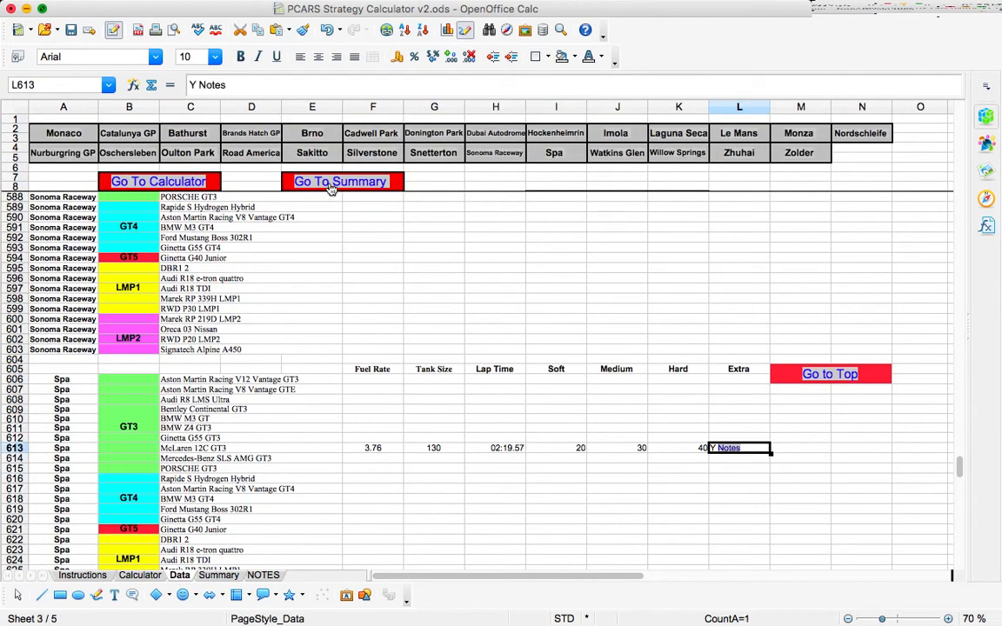
double_click(201, 85)
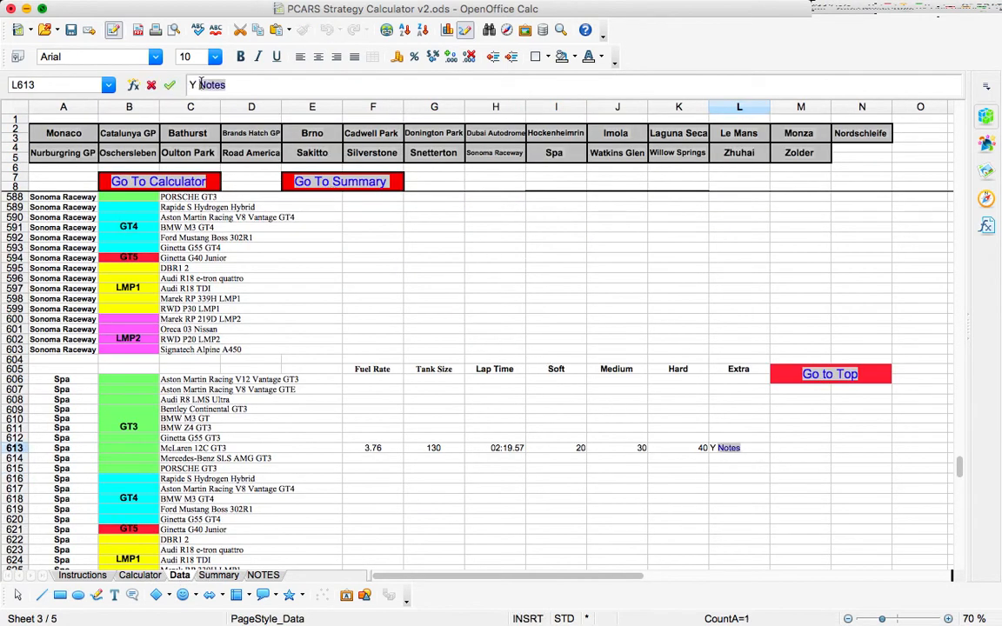
click(755, 479)
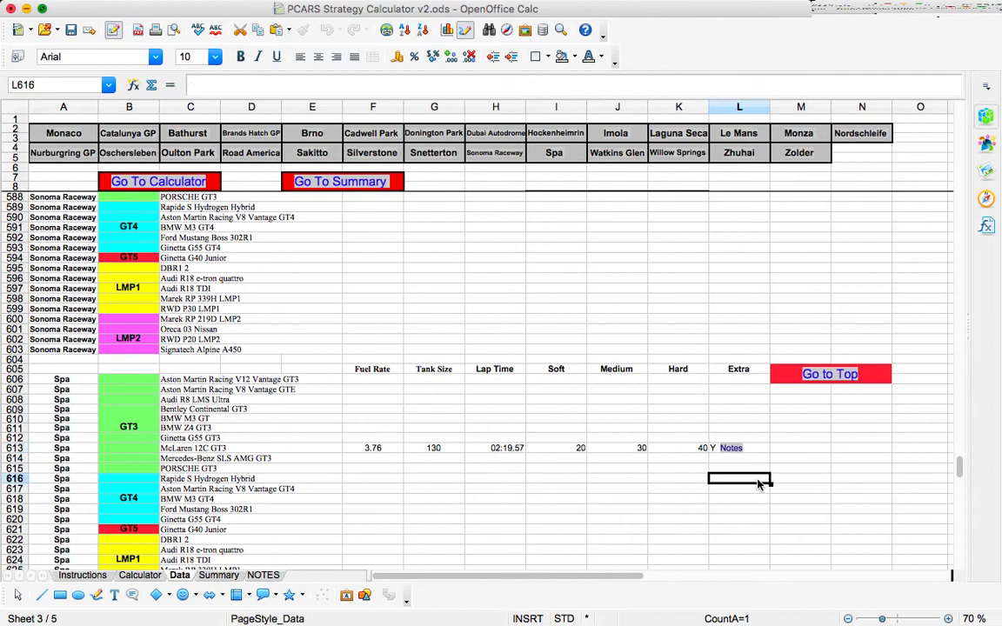
Recheck the Spa Extra value on the Summary sheet and go to the Calculator sheet.
click(218, 575)
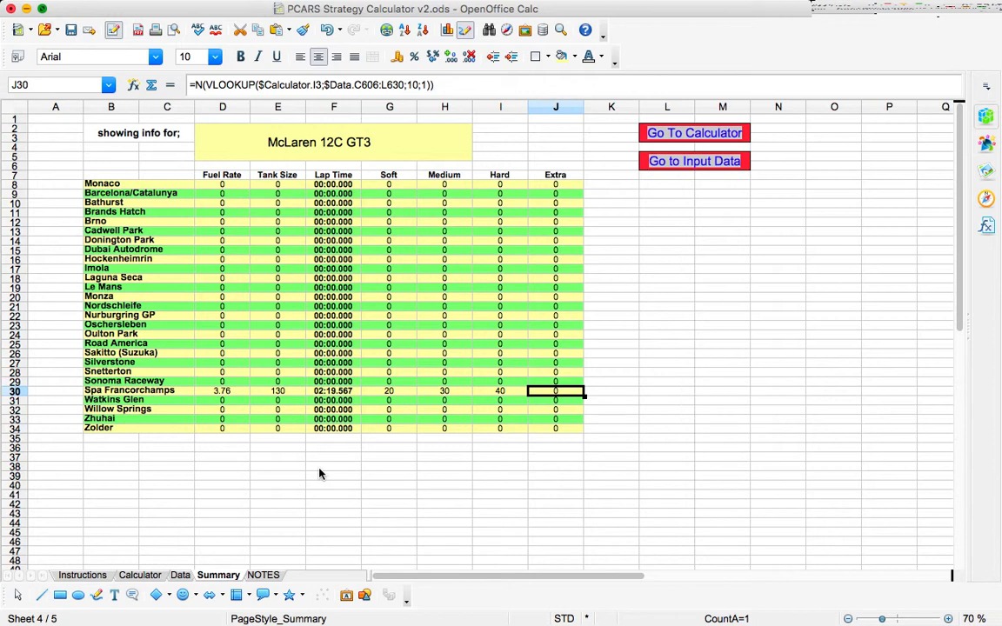
click(82, 575)
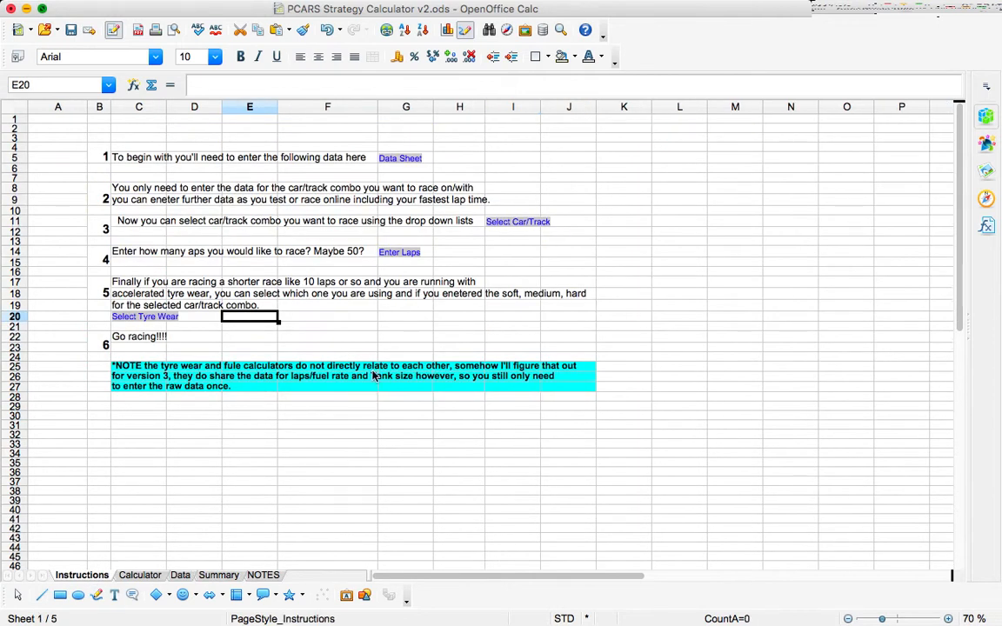
click(123, 576)
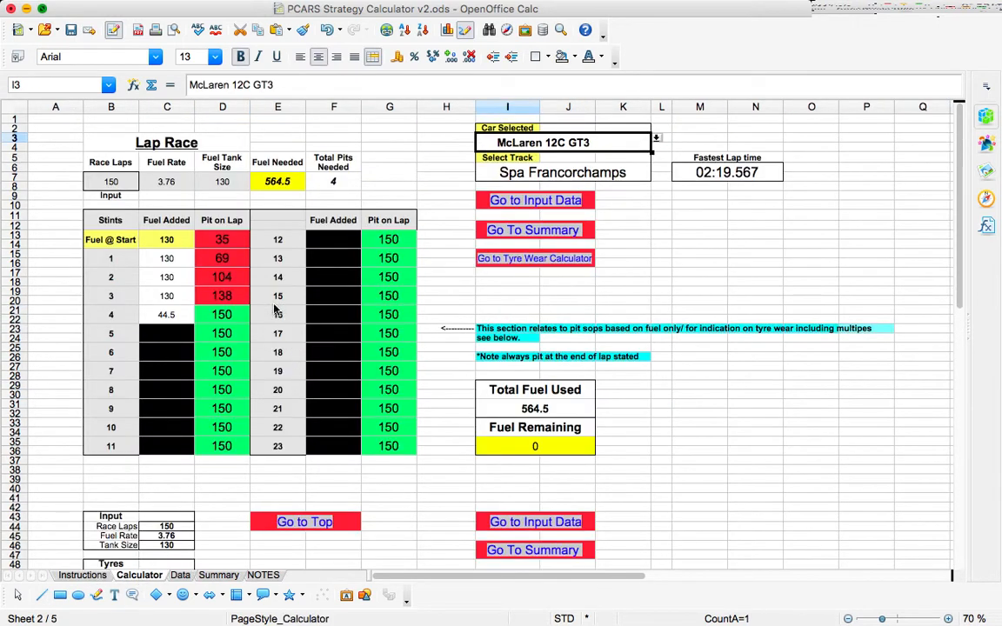
scroll(63, 324, down, 2)
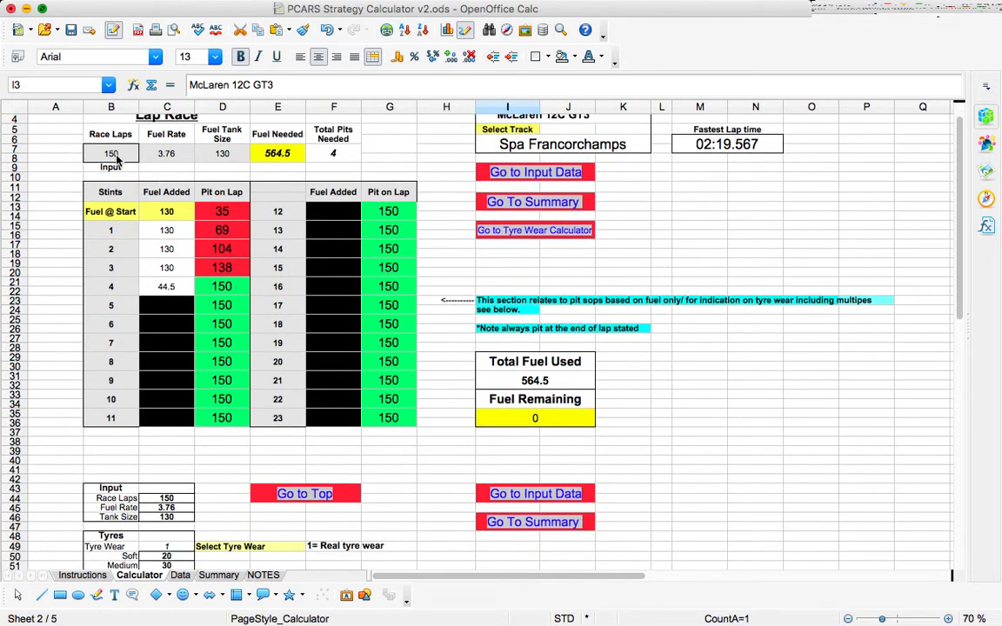
text(20)
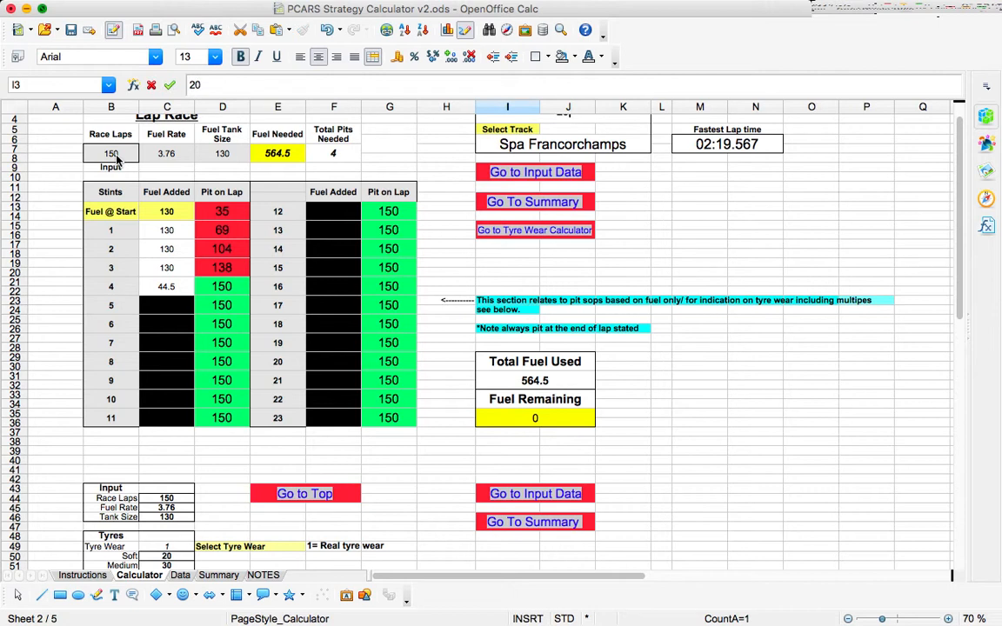
click(67, 157)
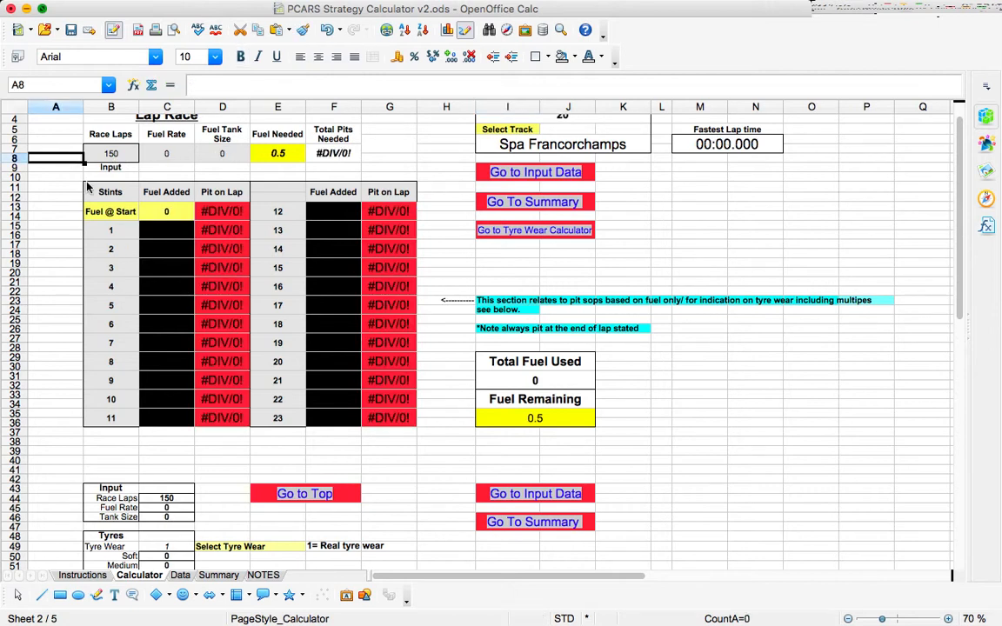
key(super+z)
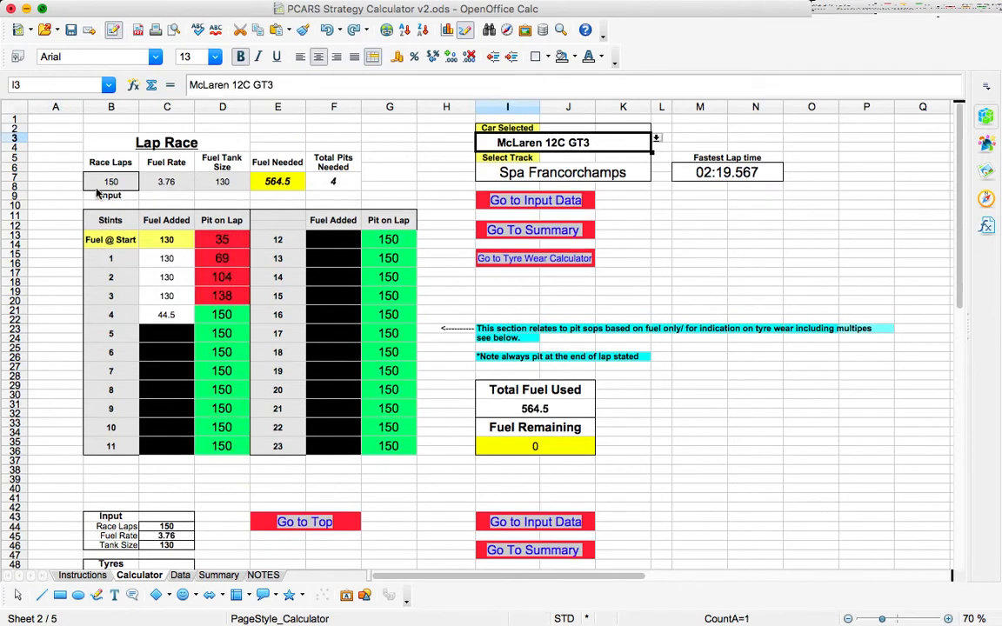
Set the Race Laps for the McLaren 12C GT3 at Spa Francorchamps to 20.
click(110, 183)
text(20)
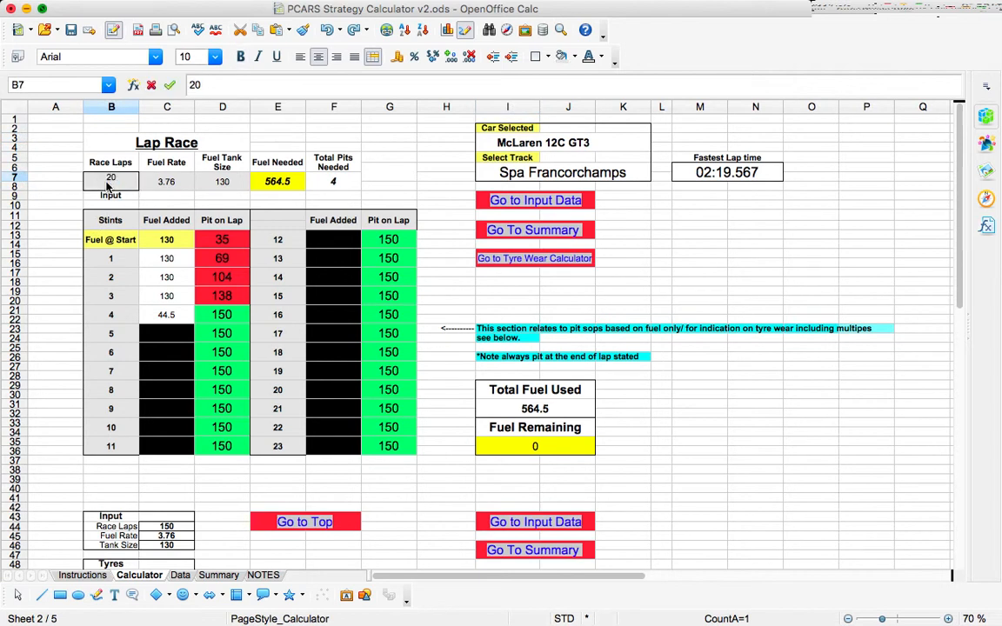
key(Left)
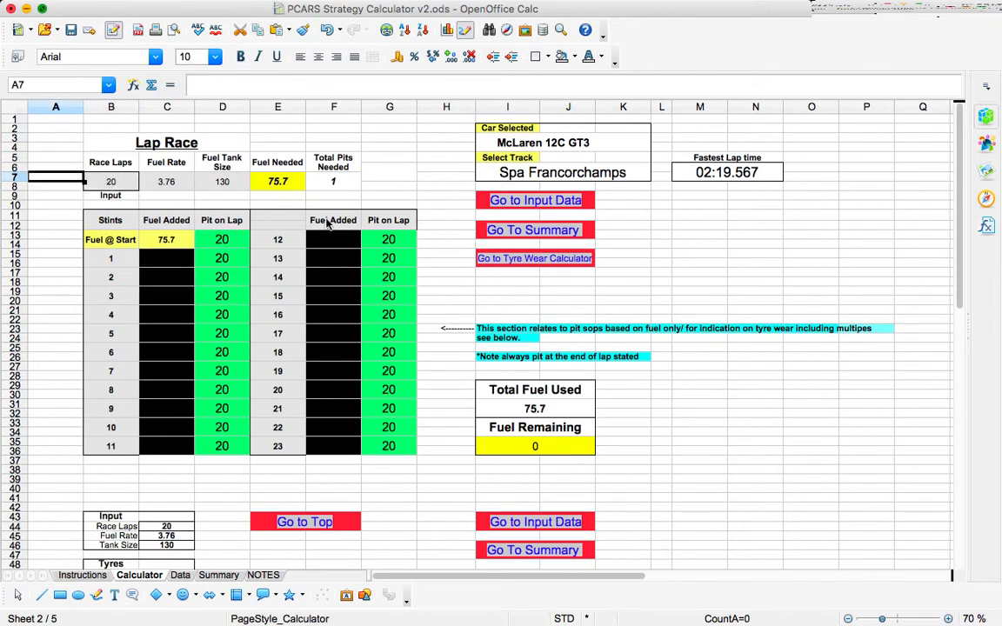
Set the Tyre Wear multiplier in the Calculator sheet's tyre section to 3.
scroll(400, 348, down, 5)
scroll(434, 369, down, 7)
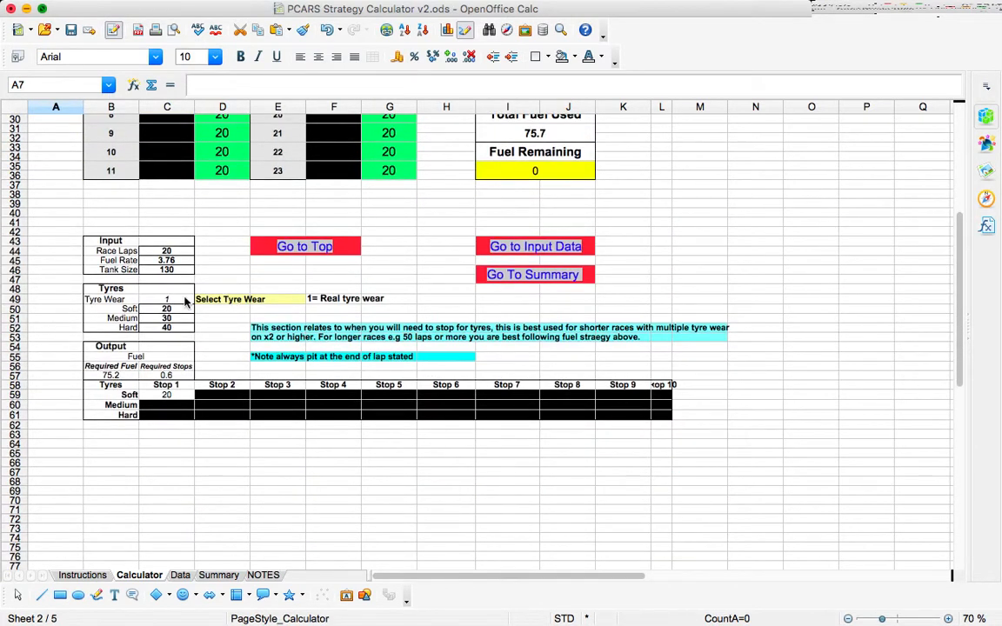
click(167, 299)
click(199, 299)
click(179, 337)
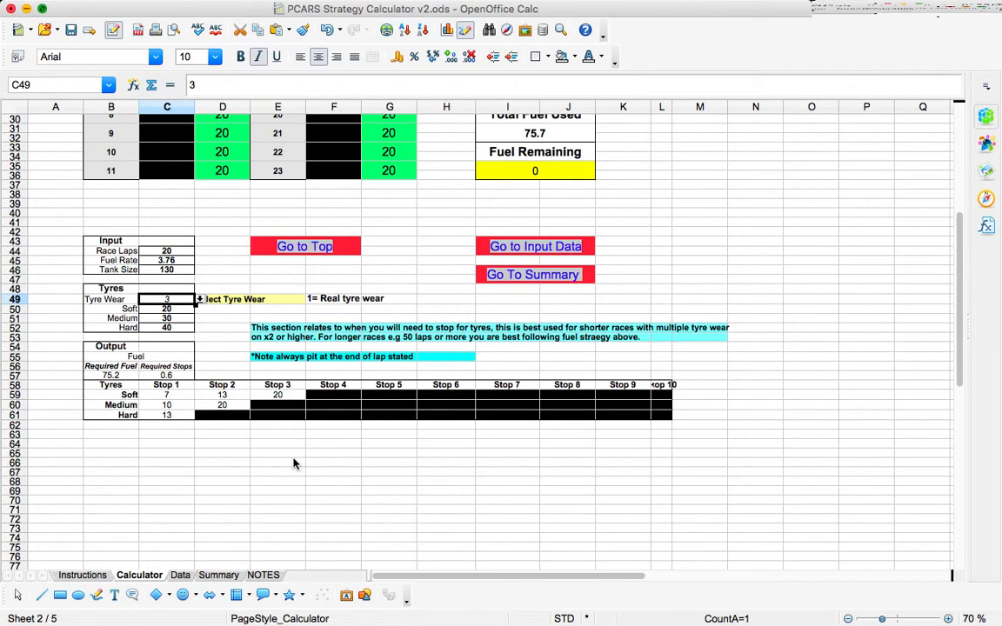
Replace DBR1 2 with RS Focus in the Monaco car list on the Data sheet.
scroll(510, 165, up, 10)
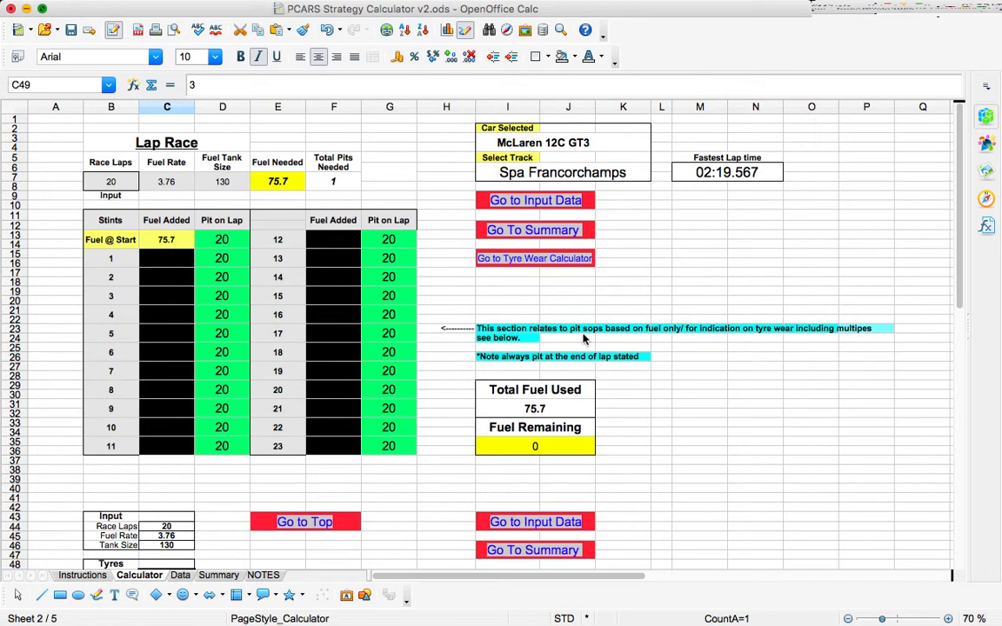
click(181, 575)
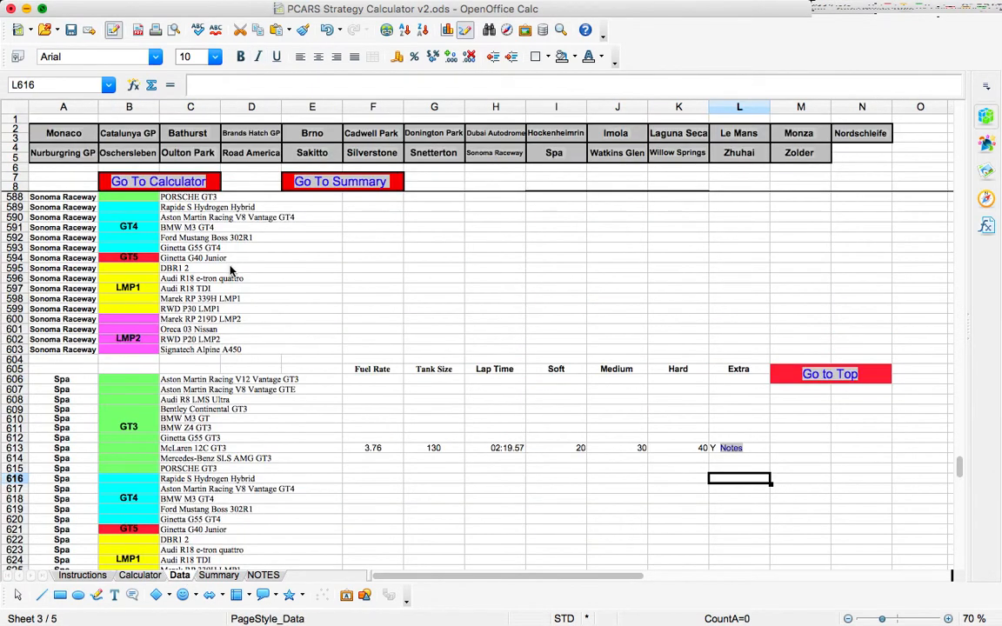
scroll(228, 294, up, 20)
scroll(228, 294, up, 20)
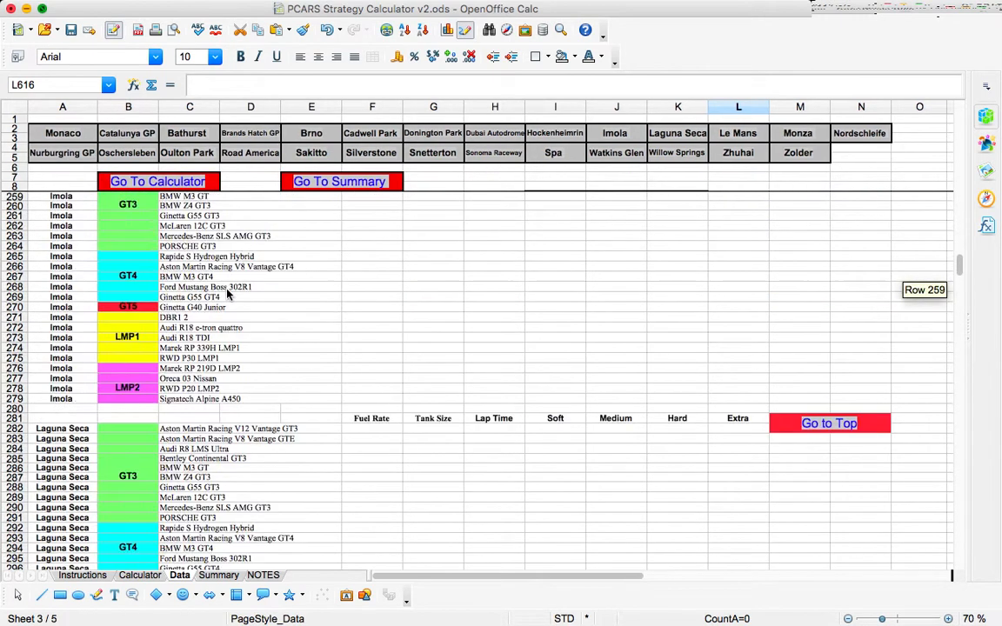
scroll(227, 294, up, 20)
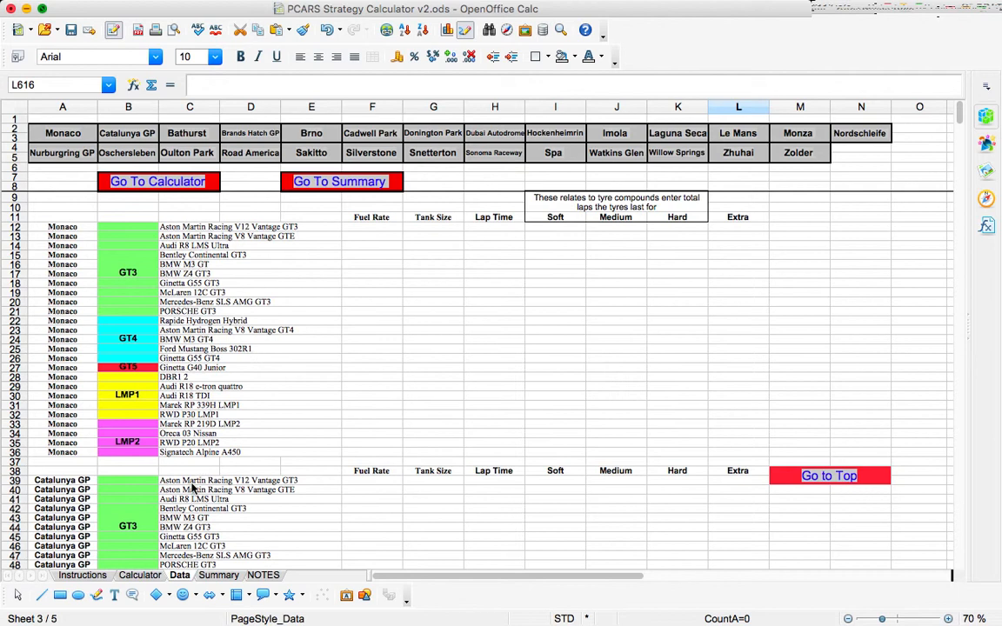
click(184, 377)
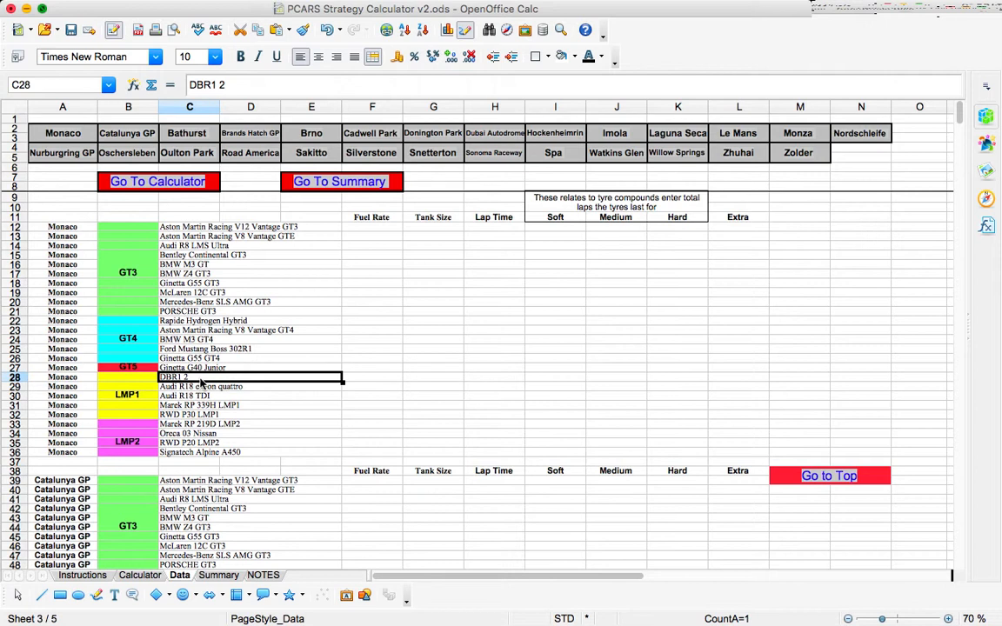
key(BackSpace)
text(RS F)
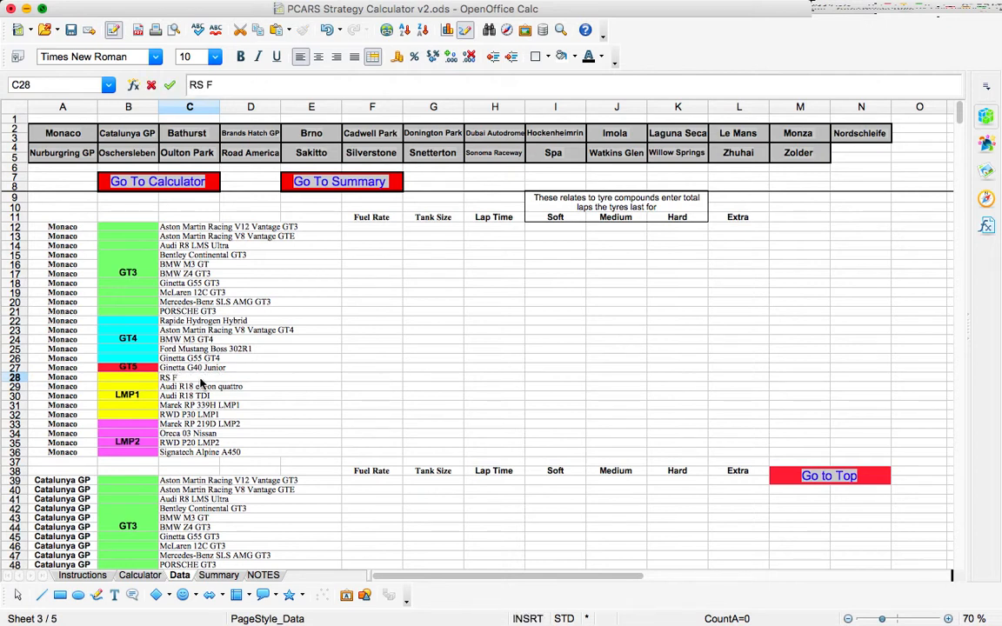
text(ocus)
click(360, 379)
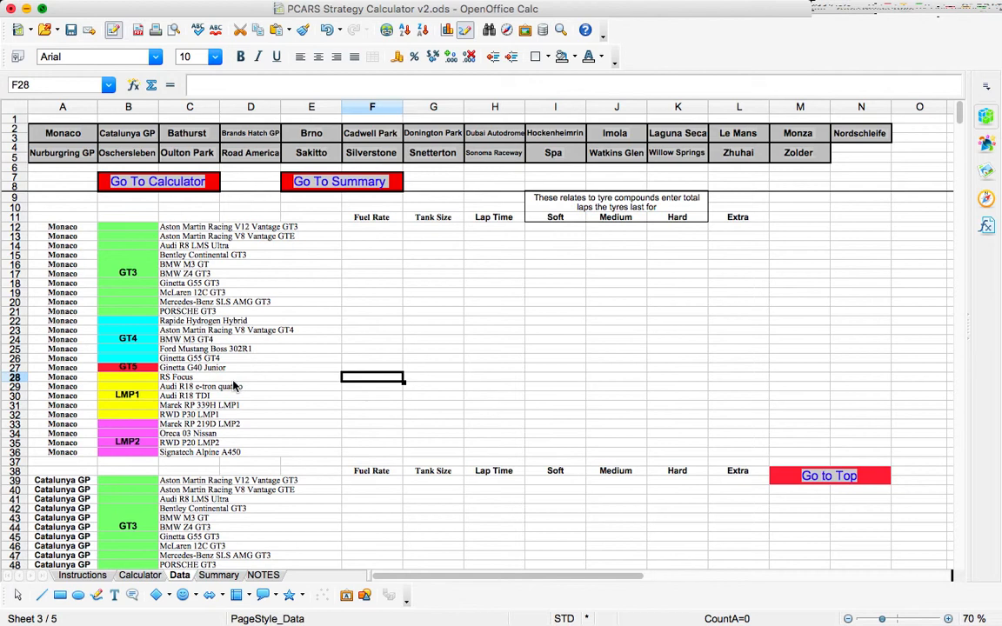
Compare the RS Focus row at Monaco with the matching DBR1 2 row in the Catalunya GP list.
click(202, 378)
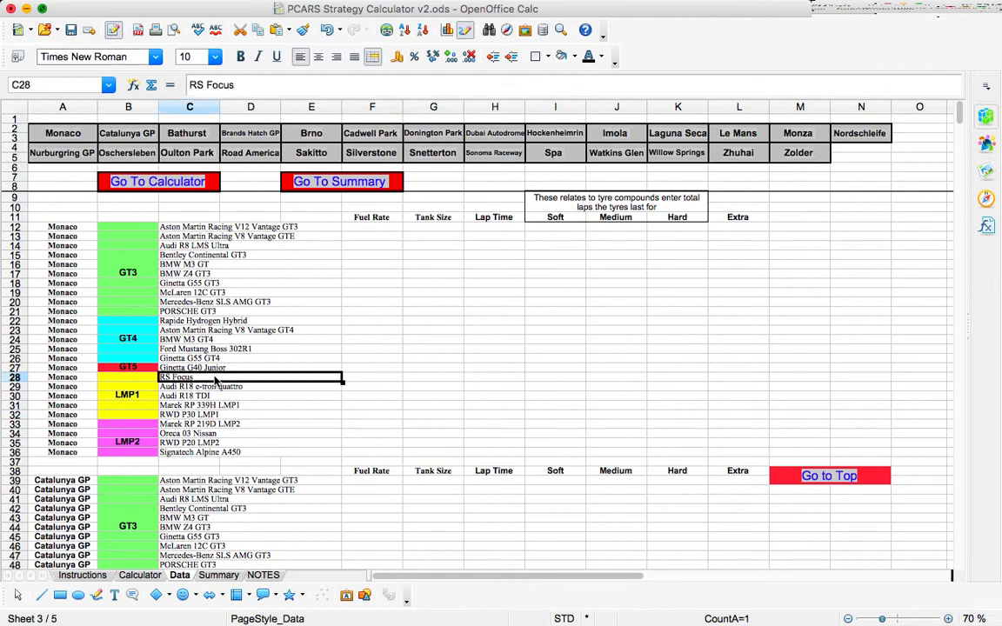
scroll(243, 417, down, 6)
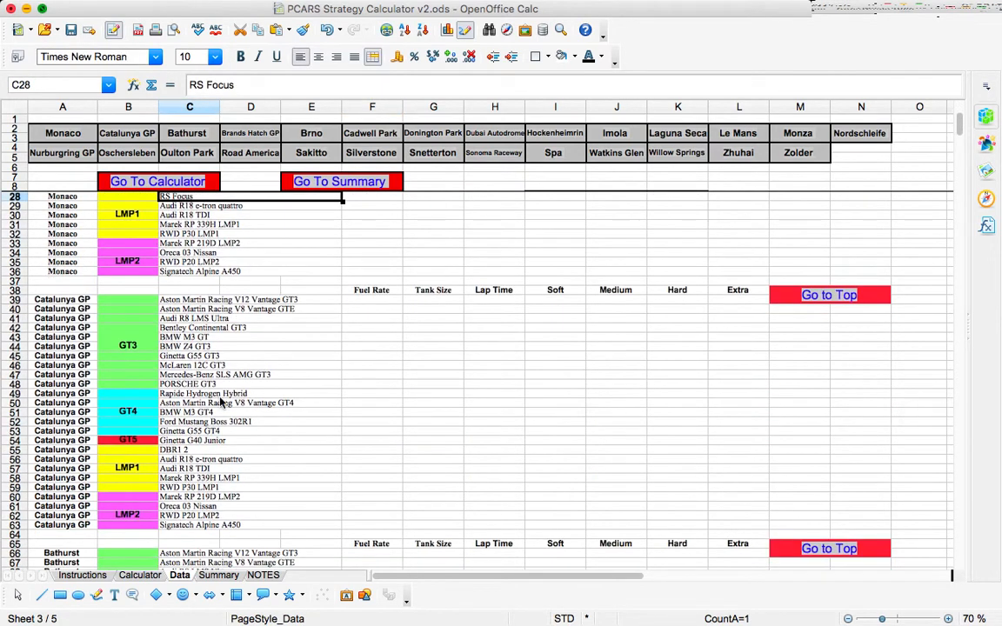
click(185, 451)
click(132, 453)
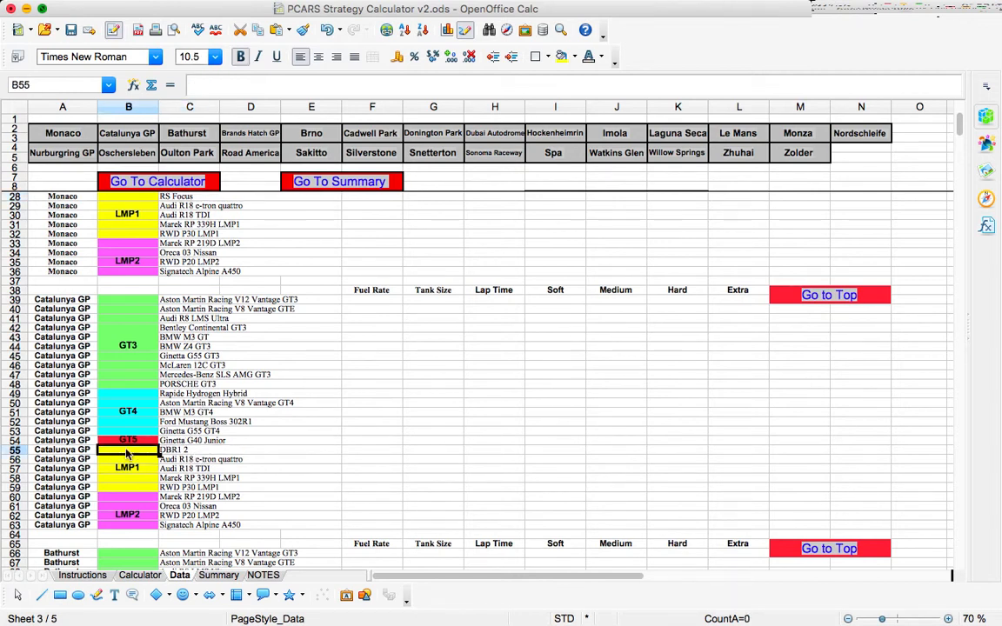
scroll(250, 357, up, 6)
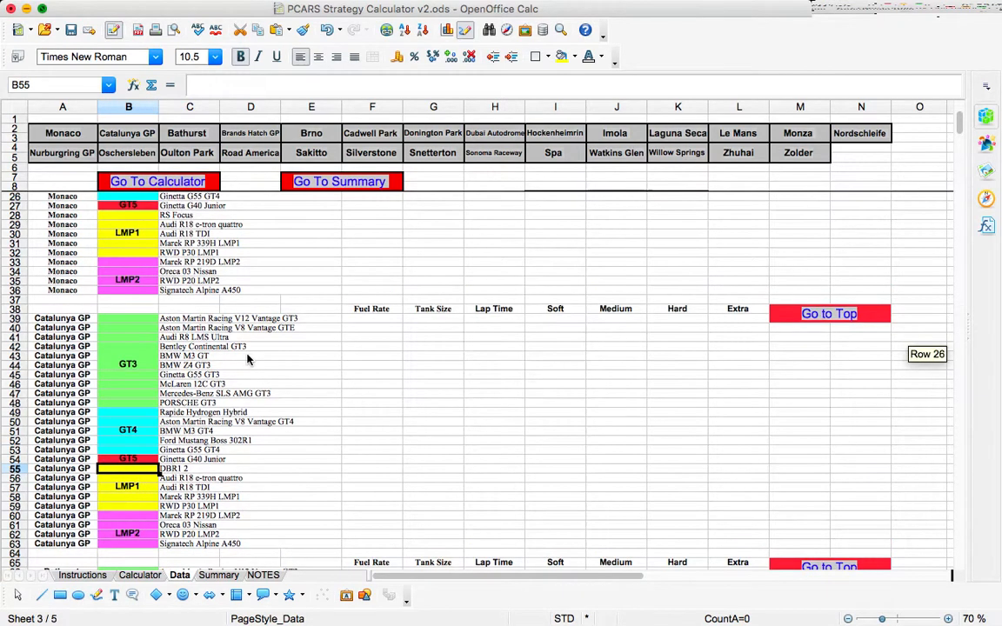
click(209, 375)
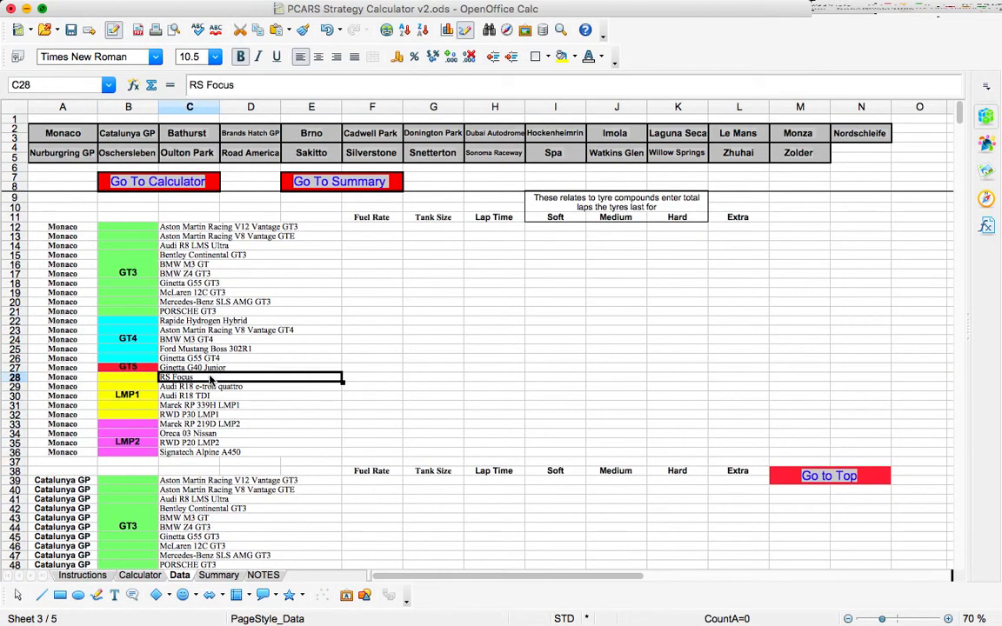
Add RS Focus as the last entry in the validity list of the Calculator sheet's Car Selected cell.
click(174, 173)
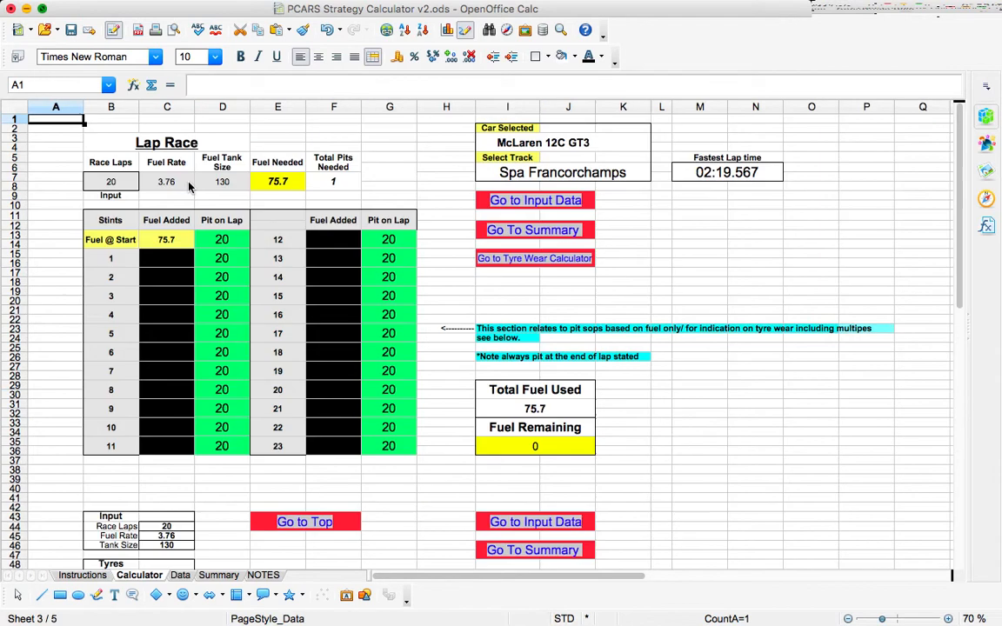
click(627, 145)
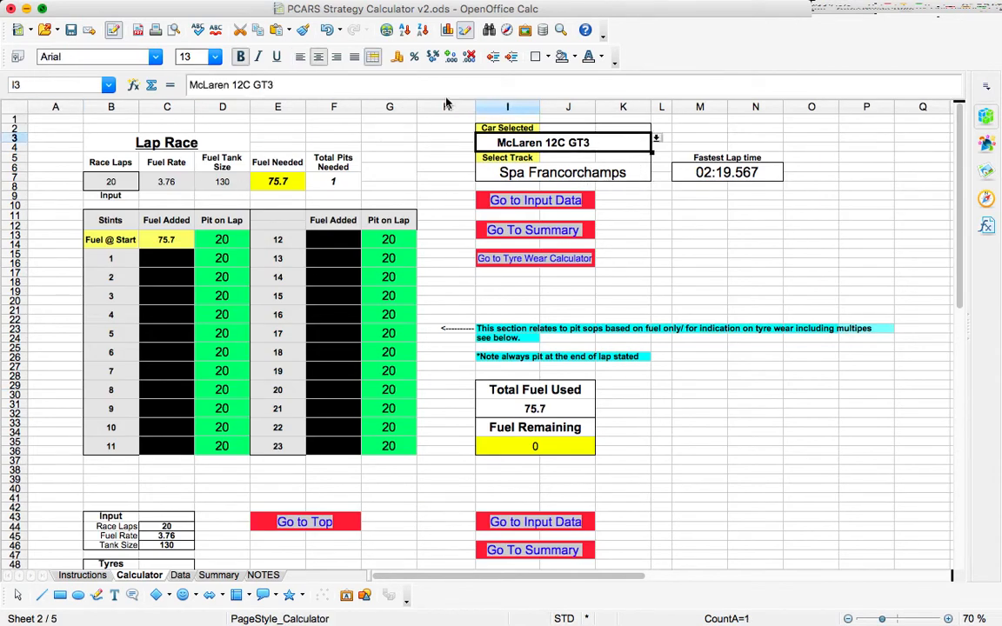
mouse_move(432, 5)
click(369, 8)
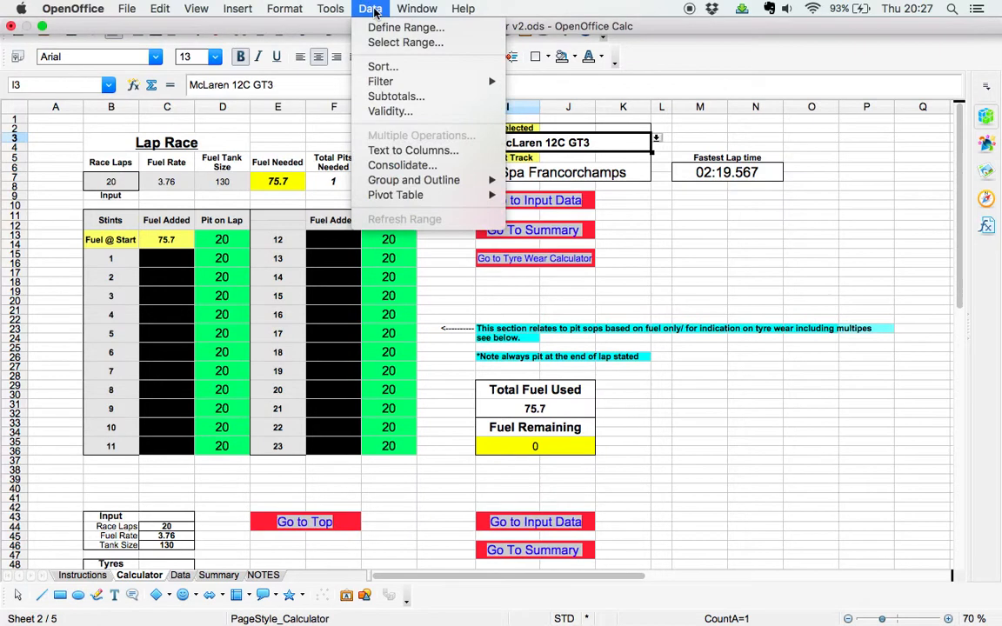
click(382, 111)
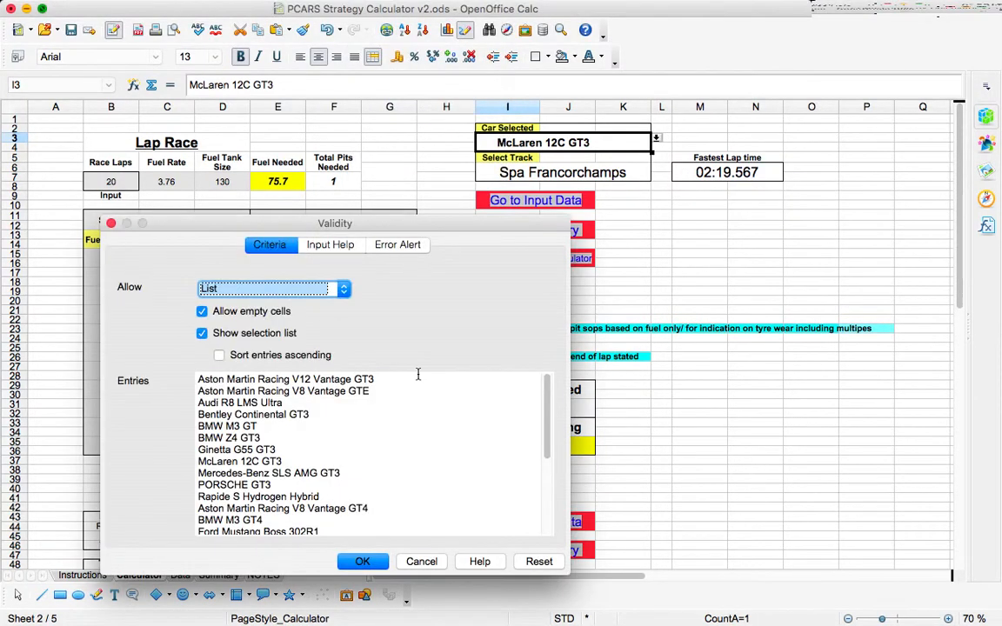
scroll(429, 458, down, 5)
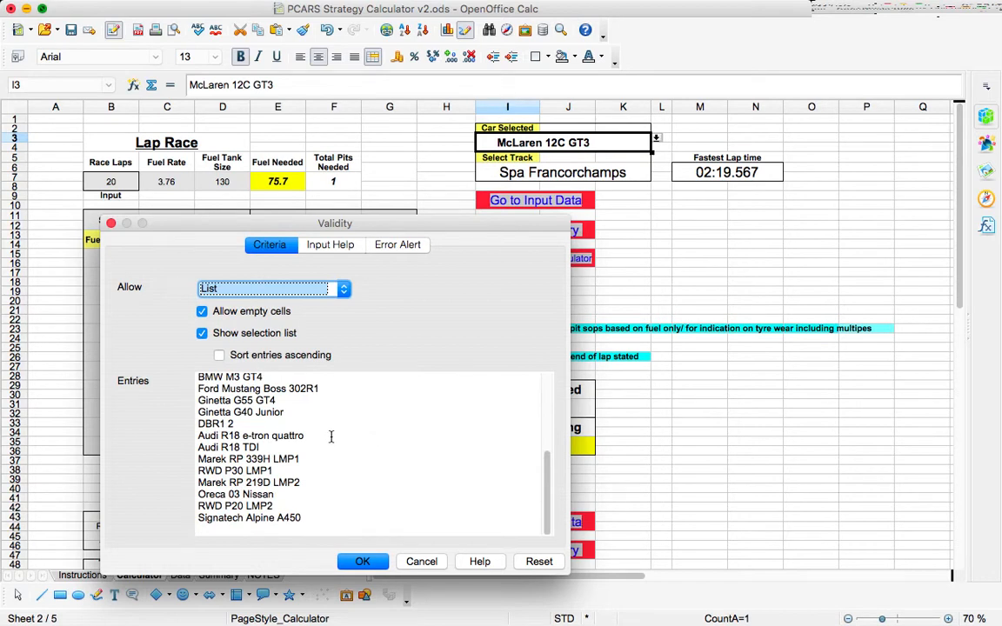
scroll(330, 436, up, 2)
scroll(331, 436, down, 2)
click(242, 423)
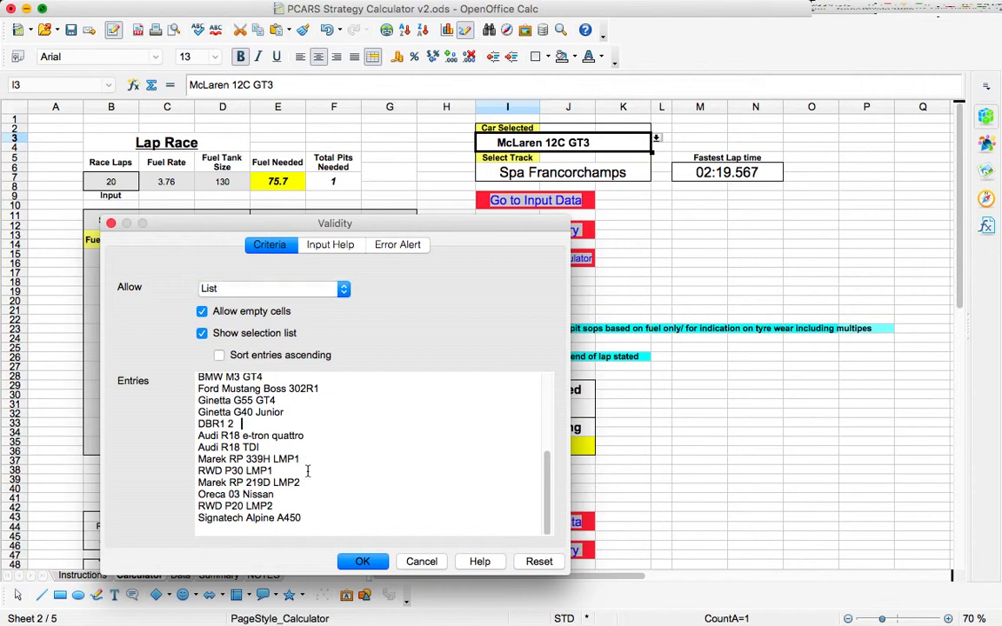
click(317, 517)
key(Return)
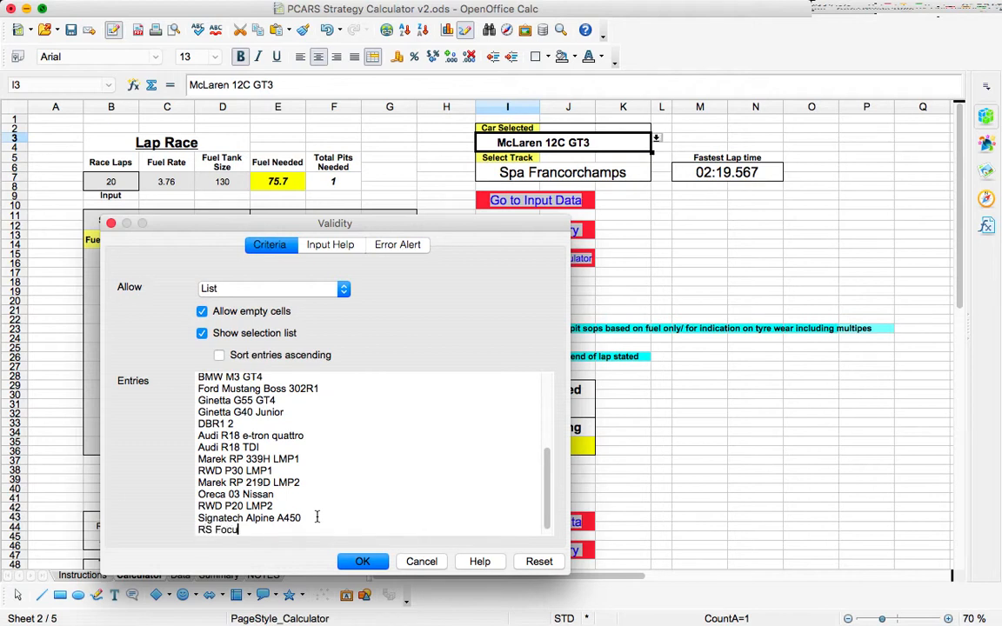
click(363, 562)
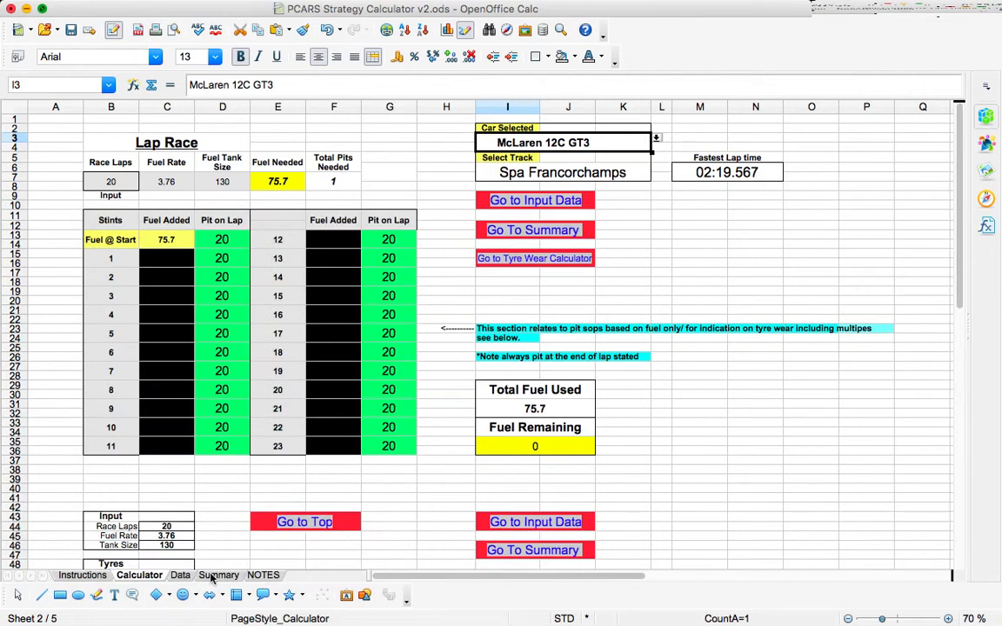
Enter fuel rate 3.5, tank size 100 and lap time 1:45.657 for the RS Focus at Monaco on the Data sheet.
click(180, 575)
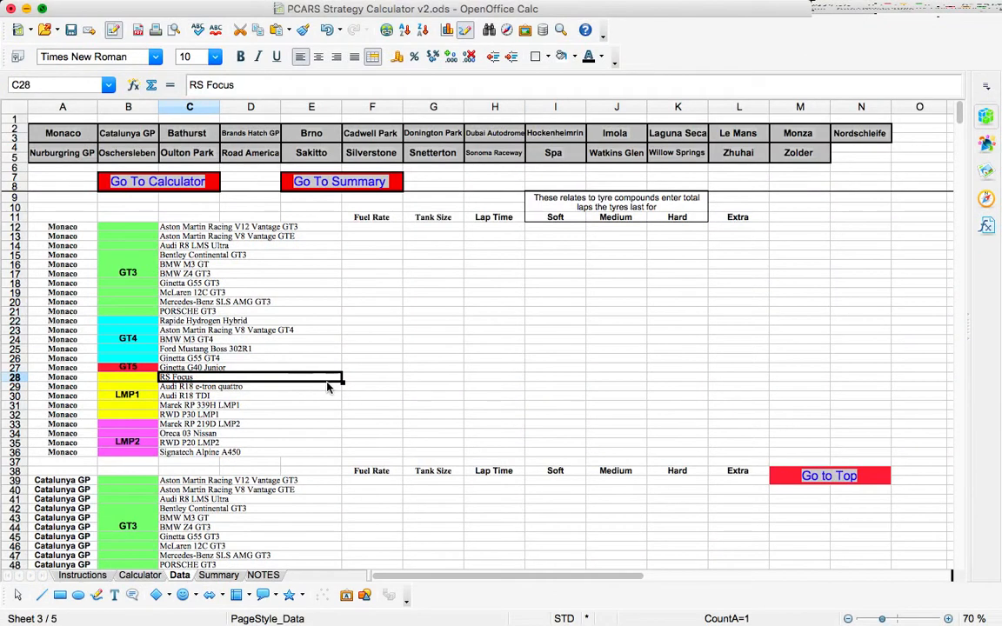
click(370, 380)
text(3.5)
key(Tab)
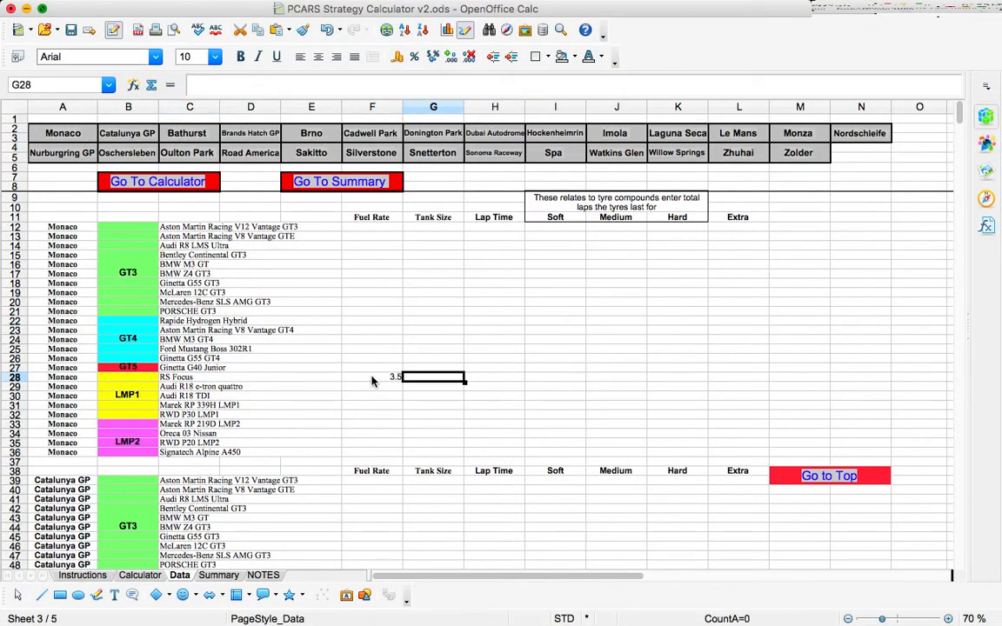
text(100)
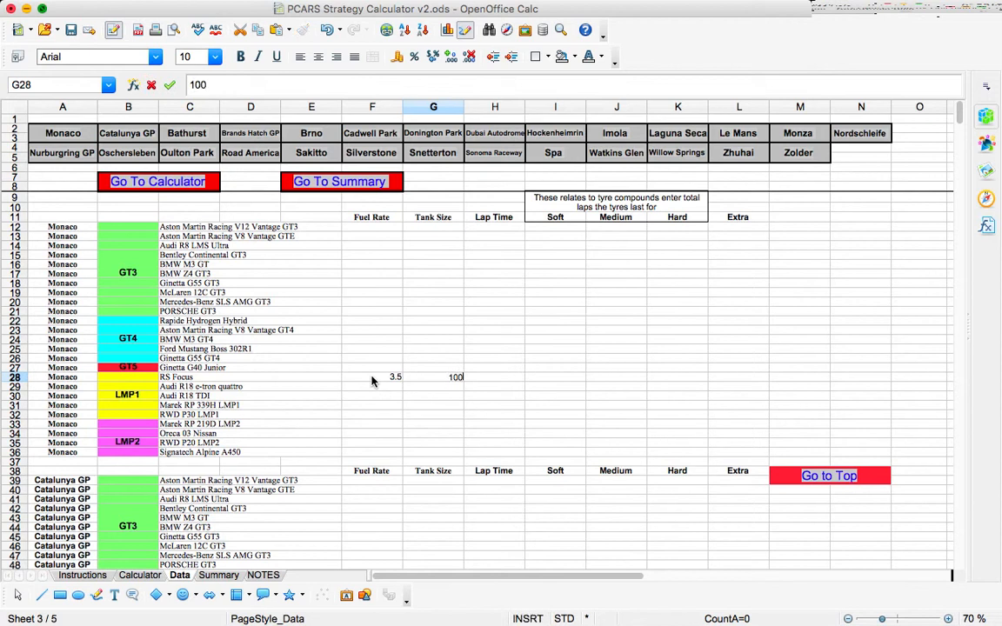
key(Tab)
text(1:45)
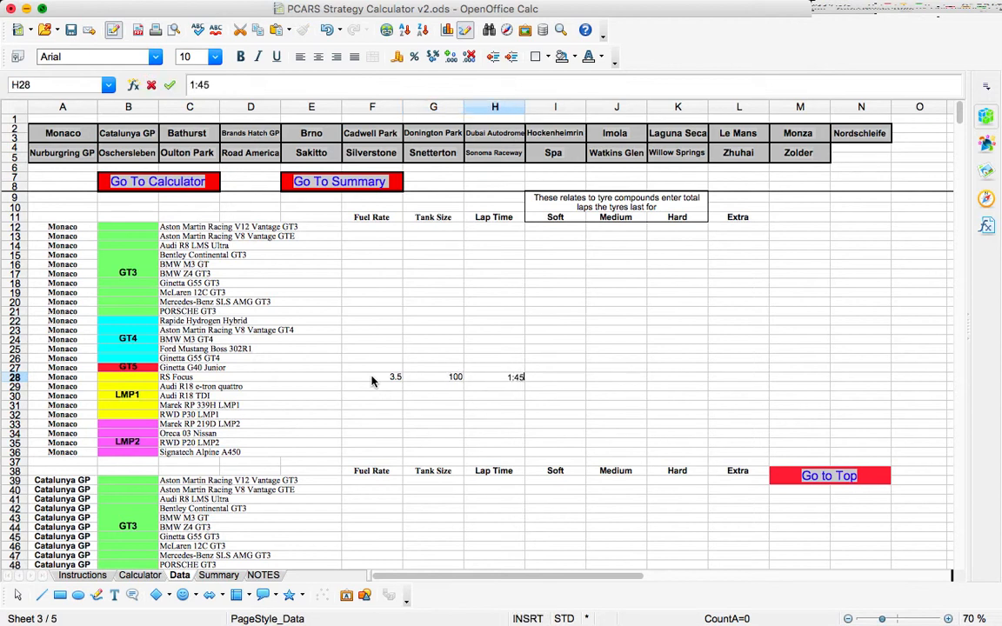
text(.657)
key(Tab)
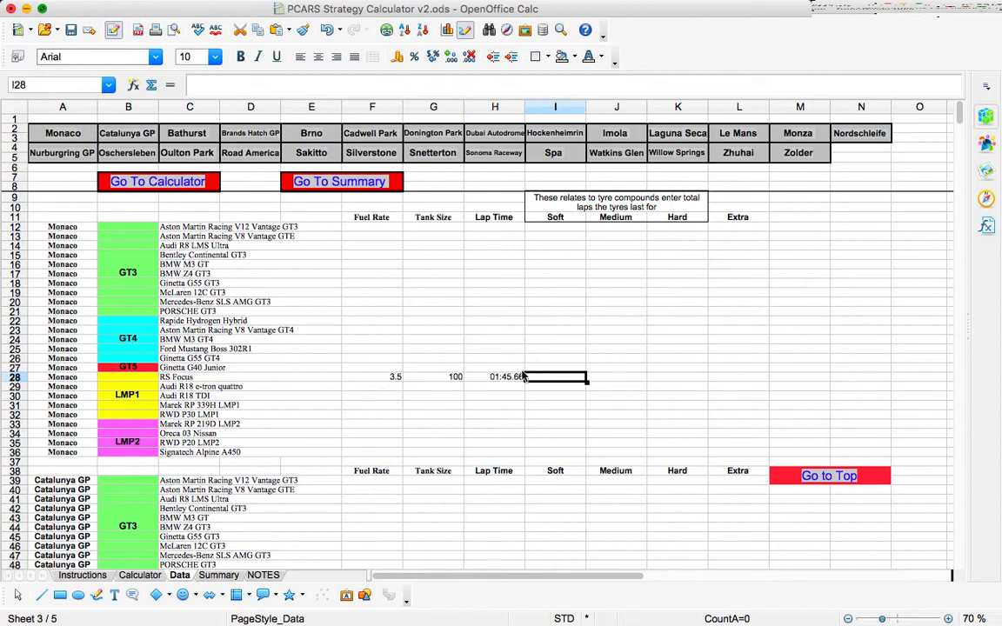
click(511, 380)
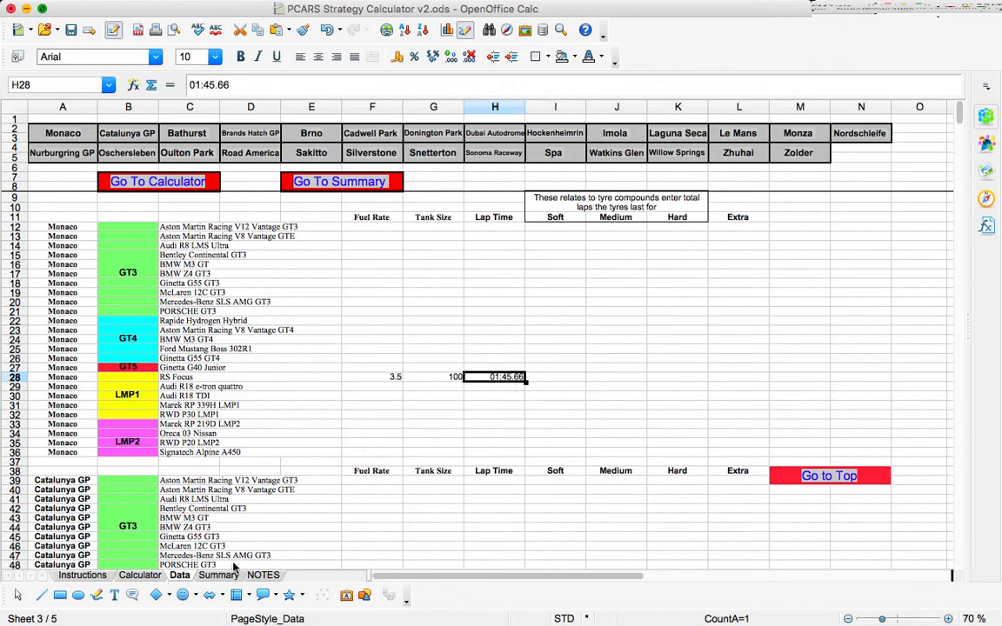
Choose Monaco as the track on the Calculator sheet.
click(161, 180)
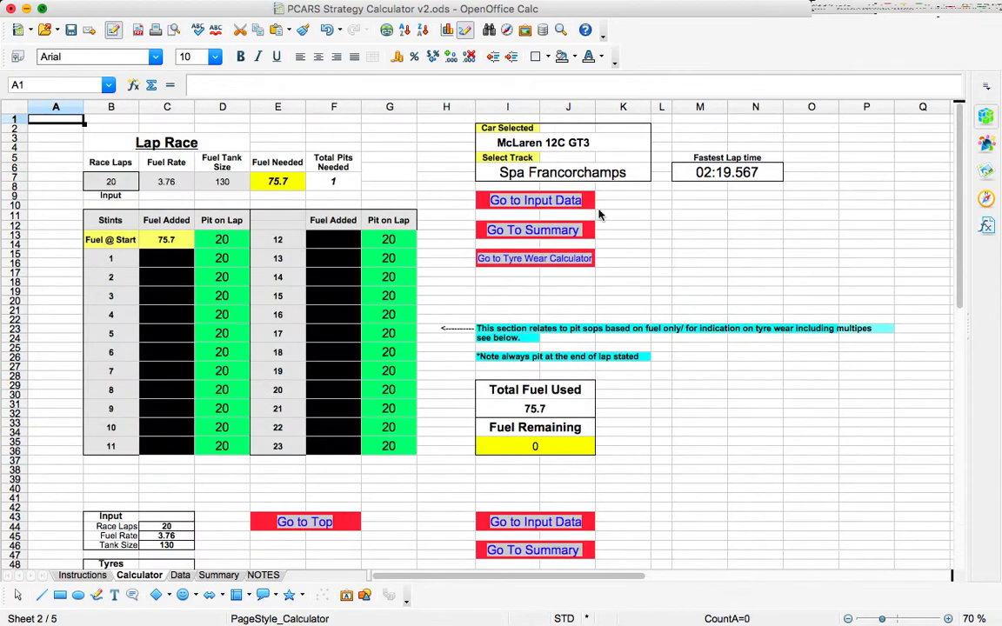
click(561, 140)
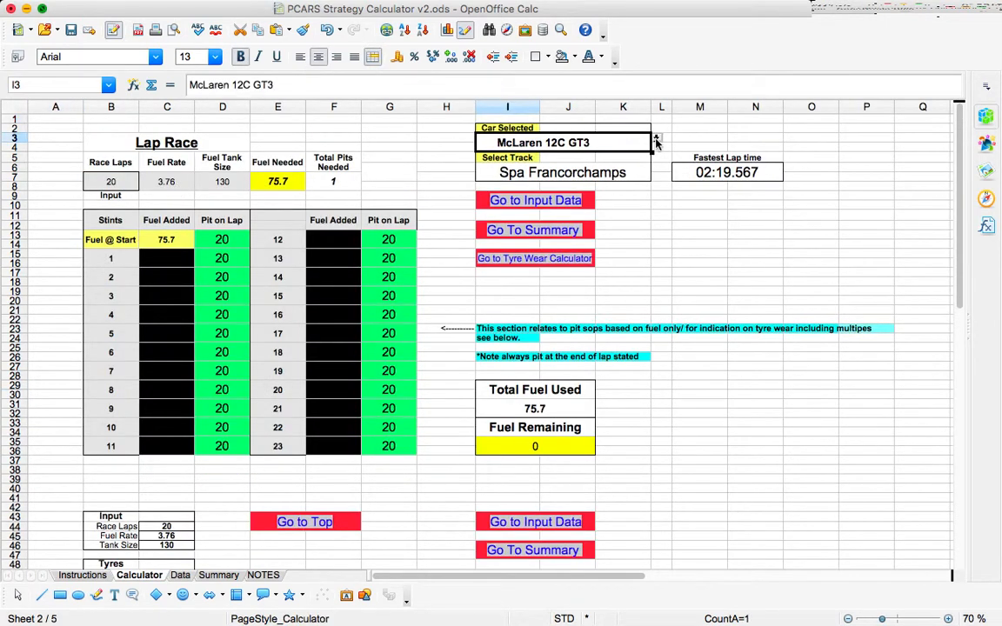
click(641, 170)
click(656, 168)
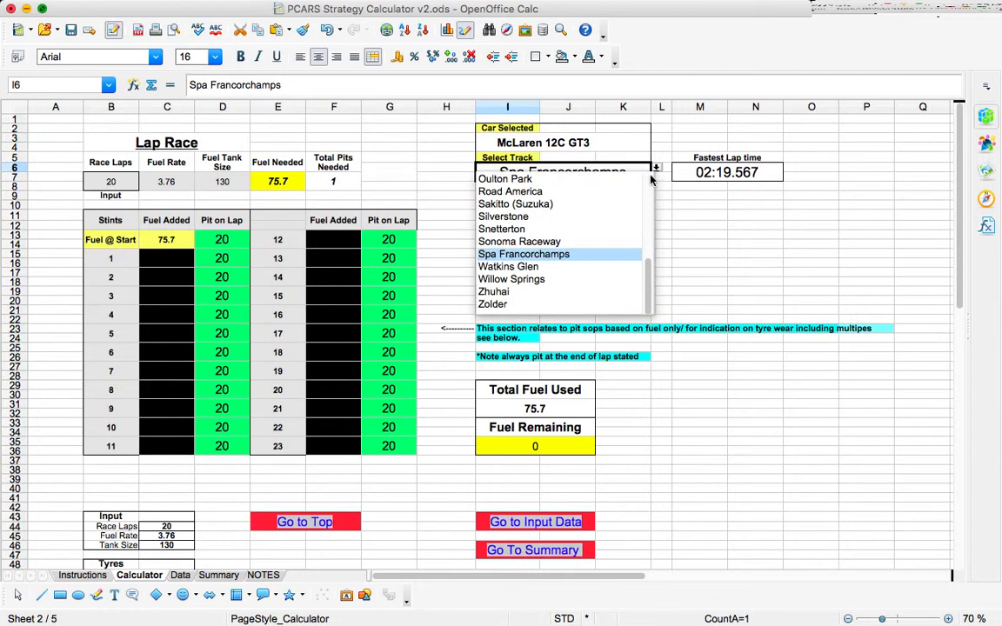
scroll(648, 226, up, 5)
click(522, 179)
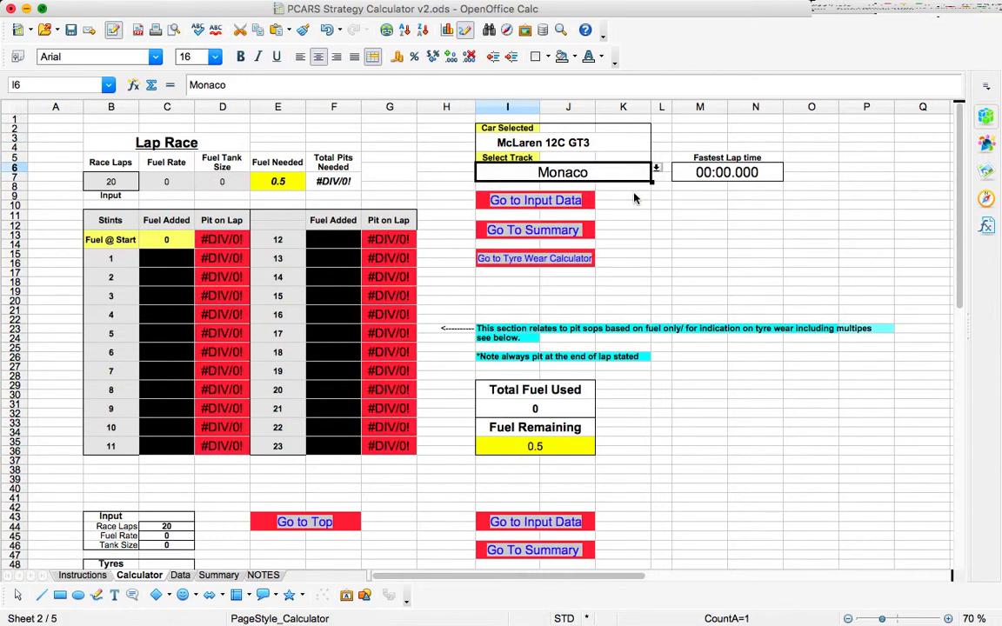
Choose RS Focus as the selected car on the Calculator sheet.
click(642, 142)
click(656, 139)
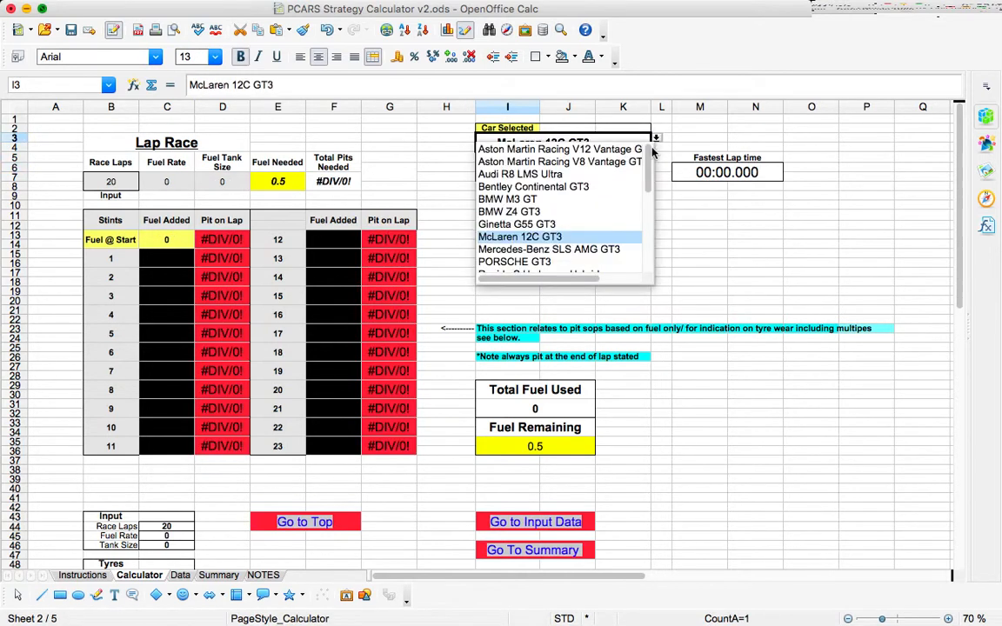
scroll(537, 203, down, 5)
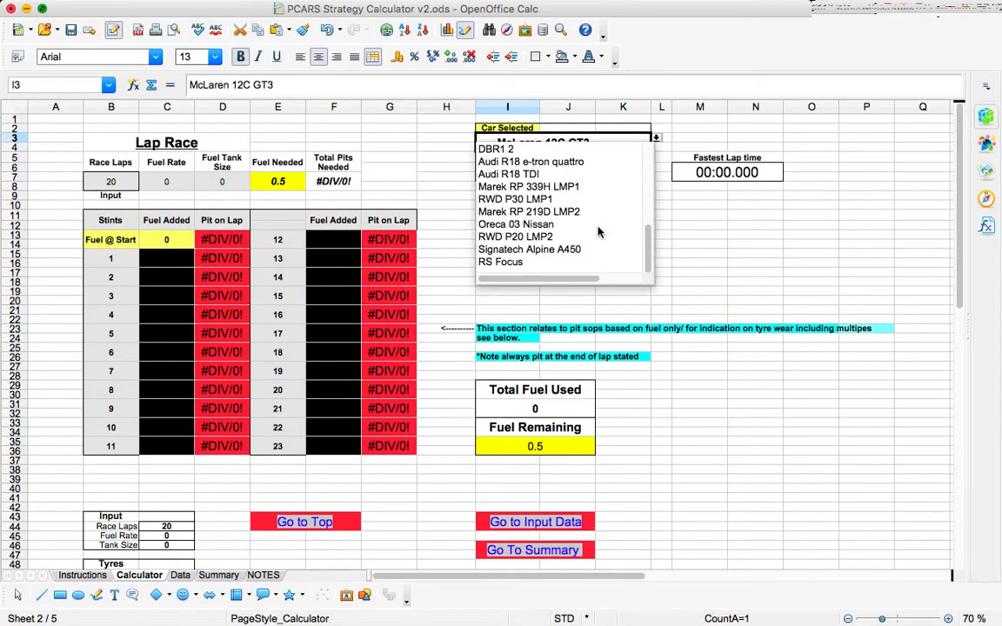
click(500, 262)
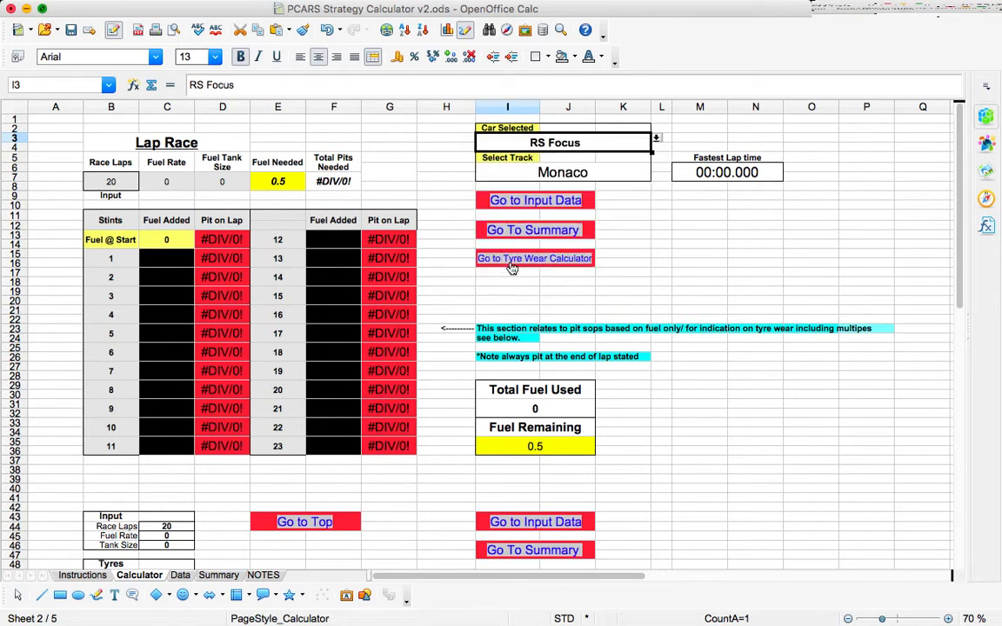
click(661, 227)
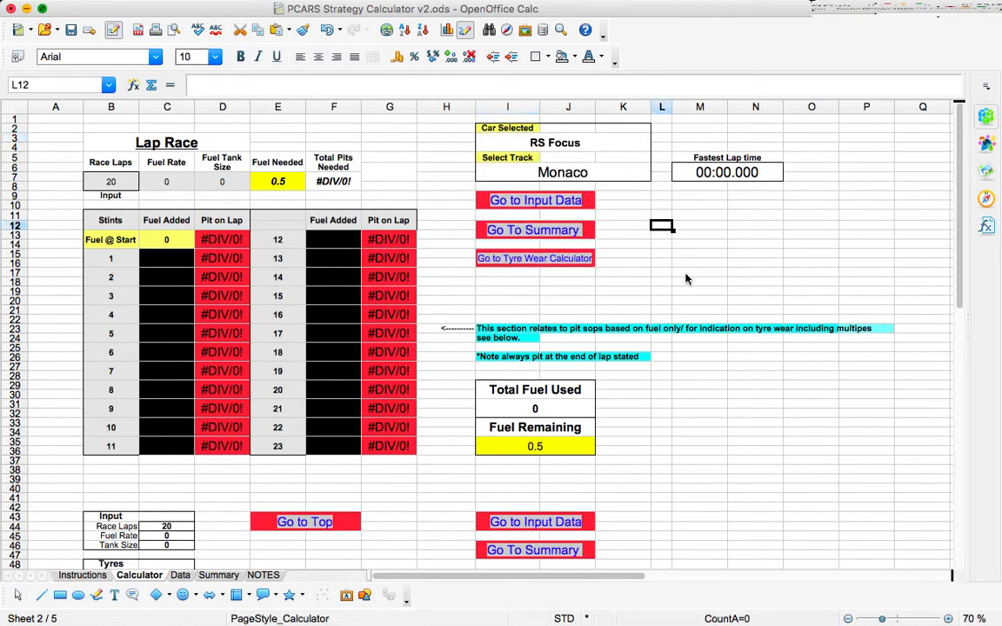
click(621, 152)
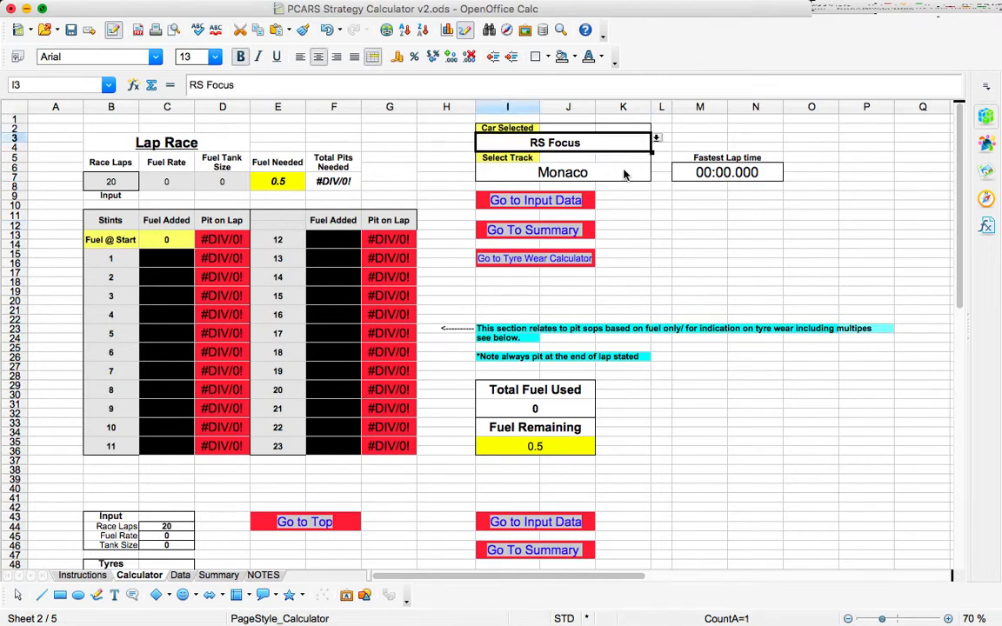
Check the RS Focus row for Monaco on the Data sheet and save the spreadsheet.
click(566, 170)
click(618, 152)
click(180, 574)
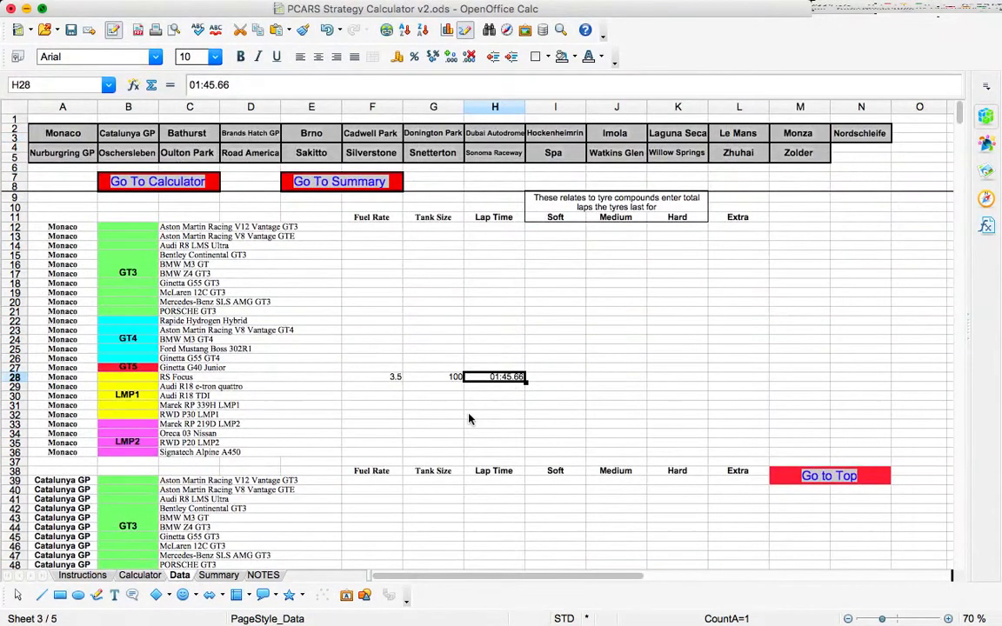
click(470, 419)
click(306, 380)
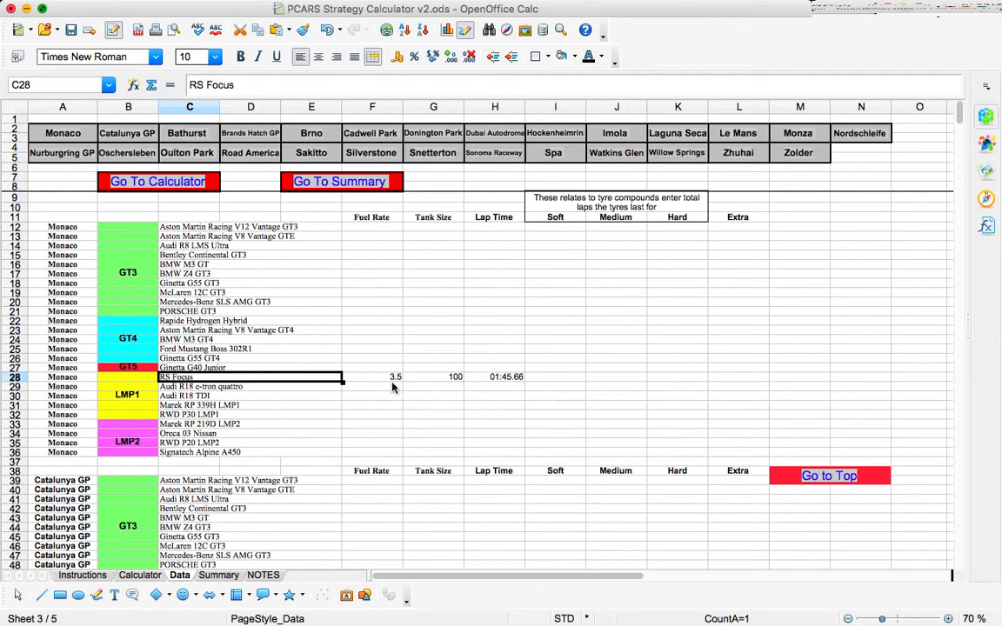
click(71, 29)
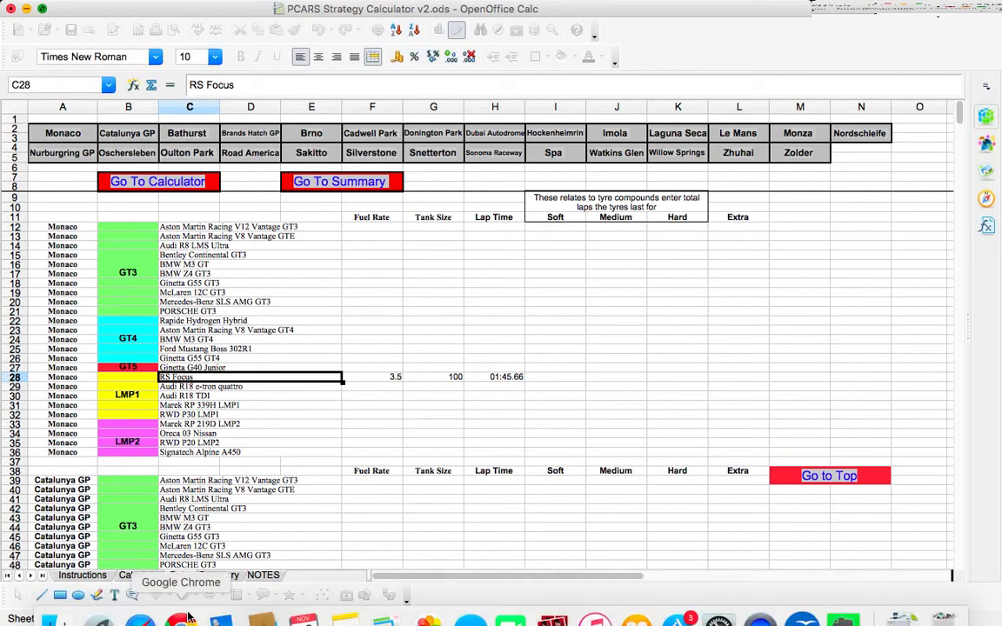
Compare the Calculator sheet with the RS Focus entry on the Data sheet and return to the Calculator.
click(139, 575)
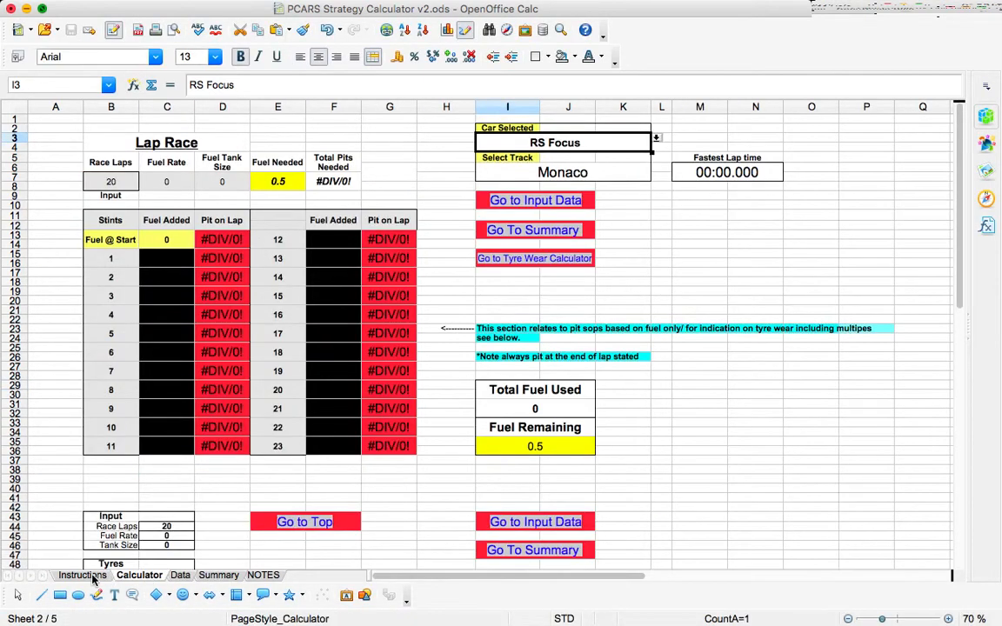
click(92, 575)
click(139, 575)
click(180, 576)
click(405, 386)
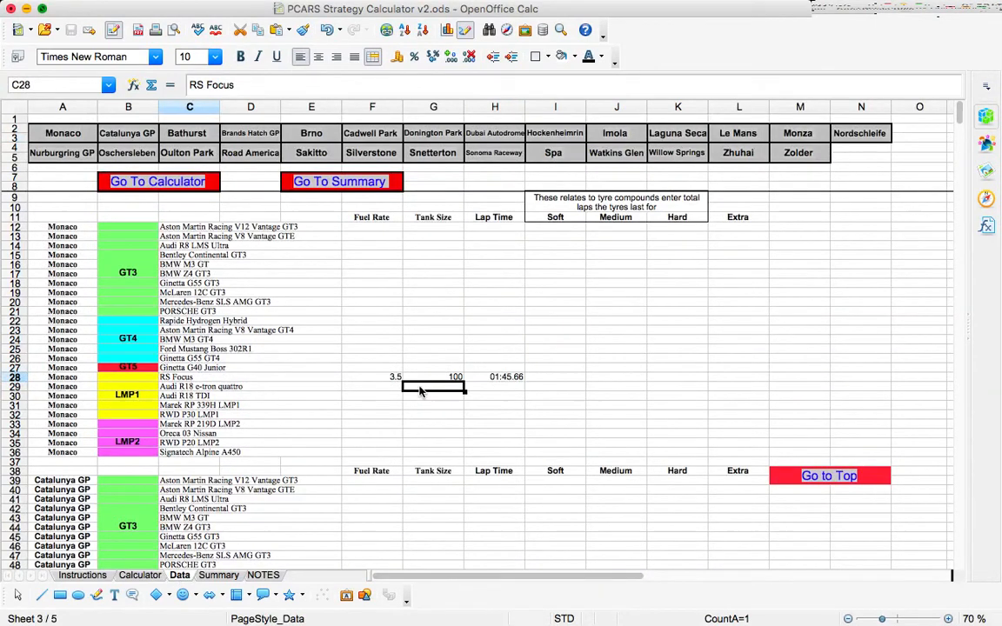
click(280, 376)
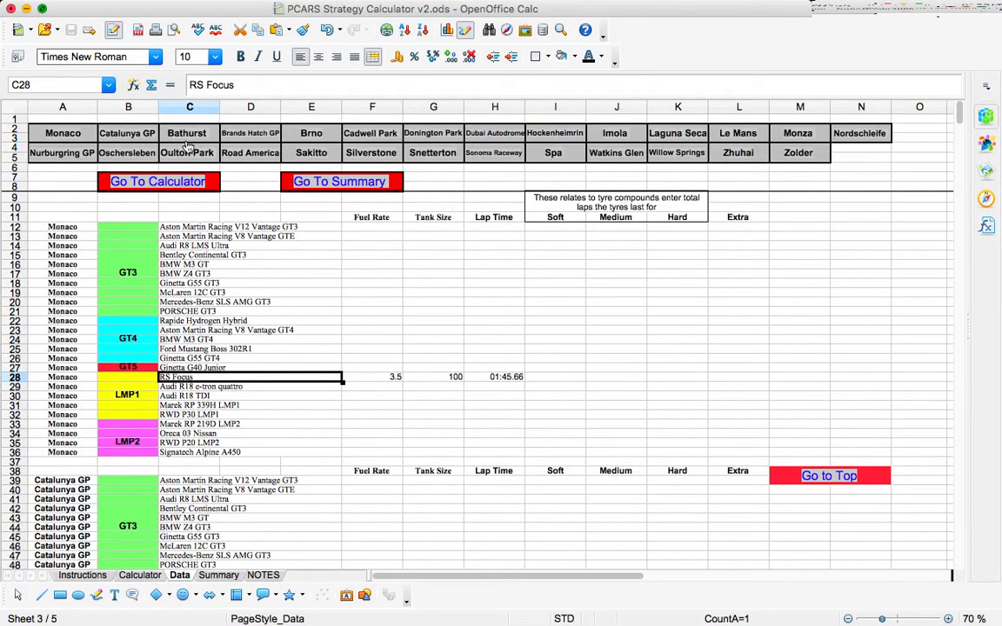
click(72, 31)
click(196, 185)
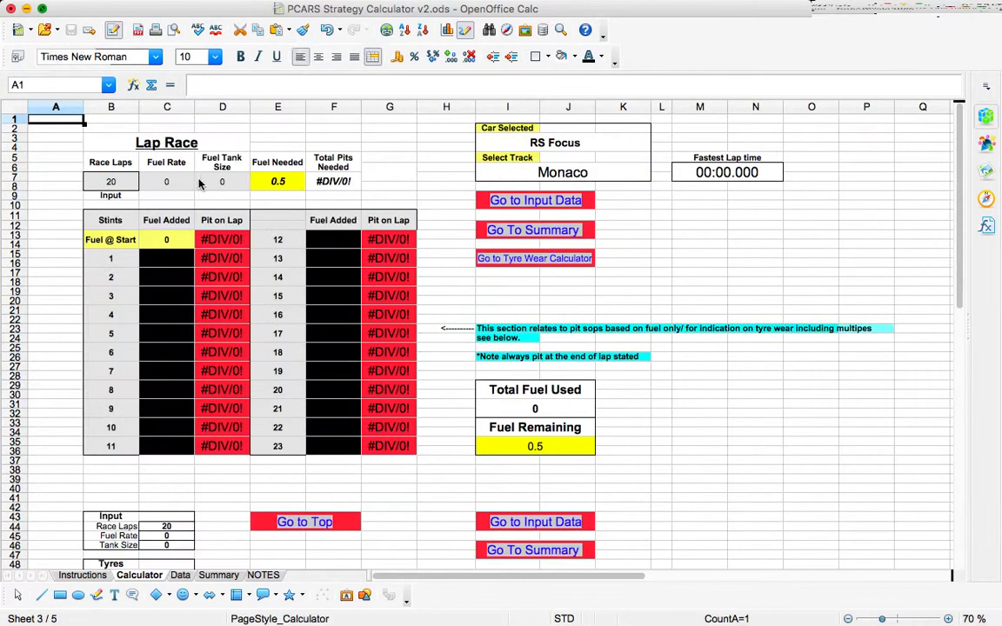
scroll(698, 251, down, 4)
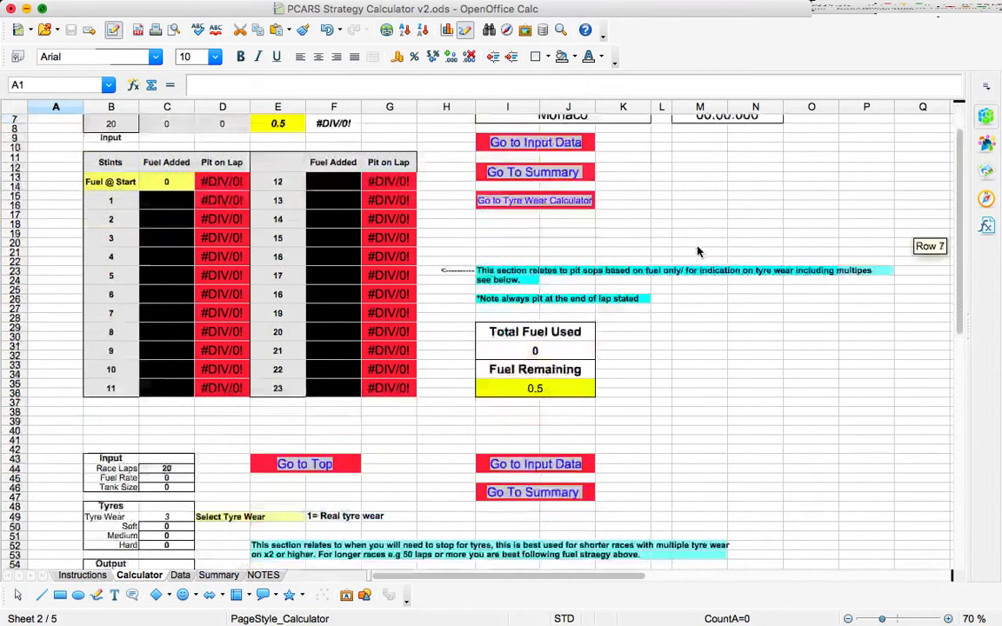
scroll(697, 251, up, 4)
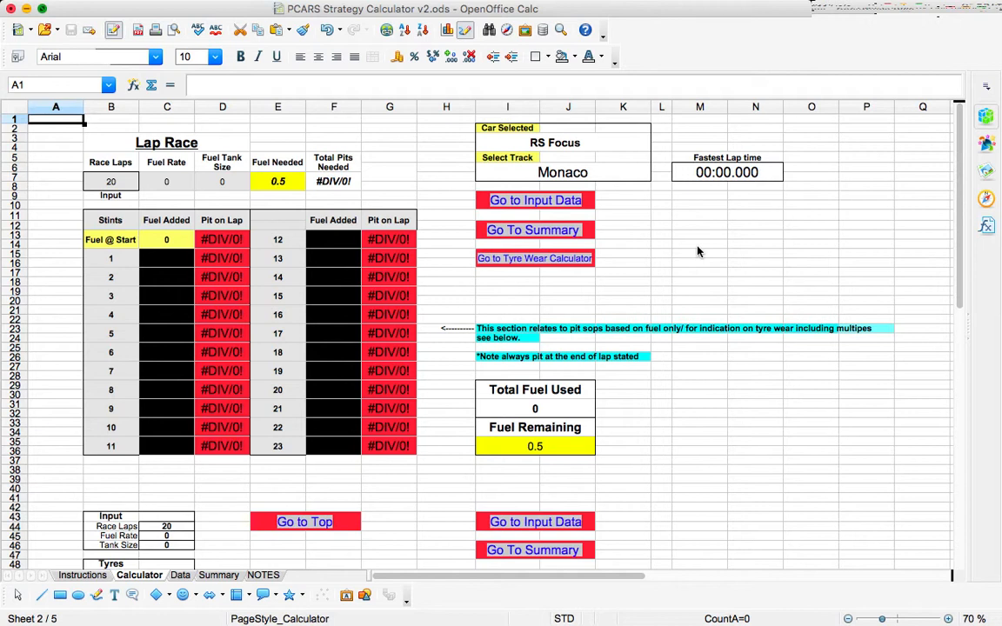
click(53, 225)
drag(54, 179, 54, 250)
click(54, 179)
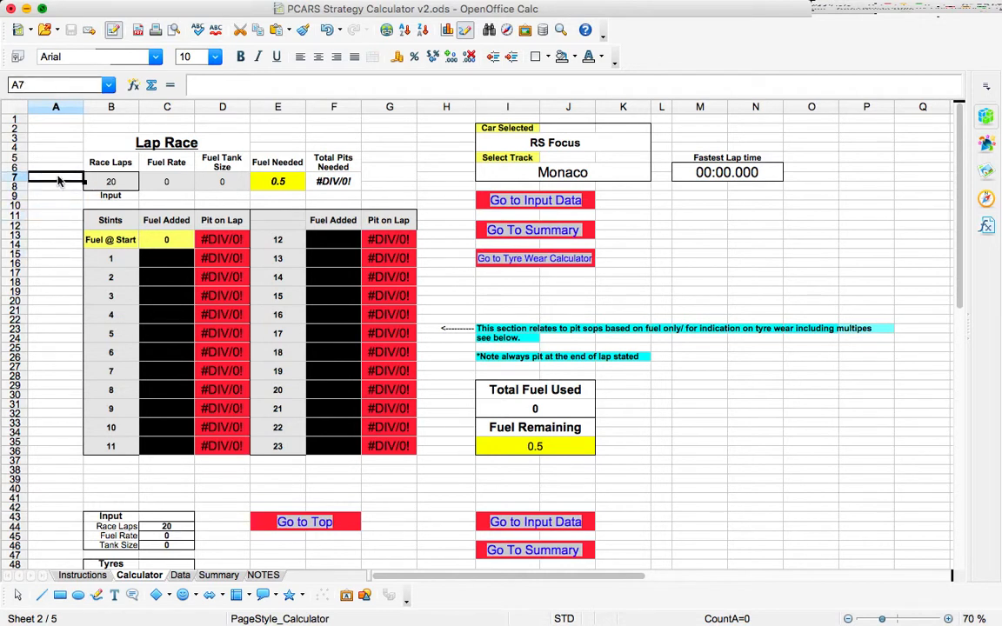
drag(57, 180, 55, 257)
click(58, 180)
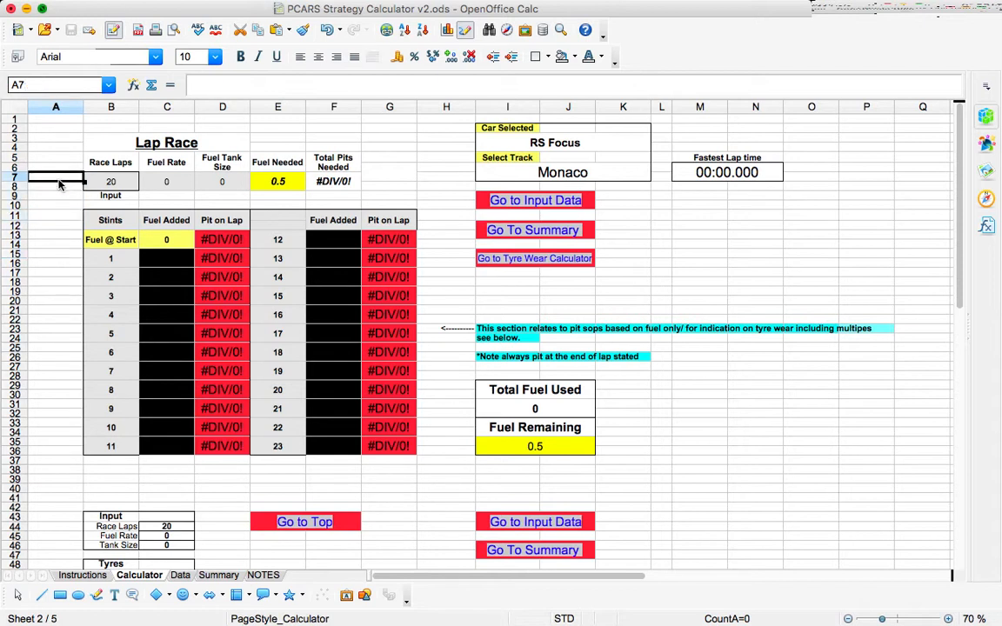